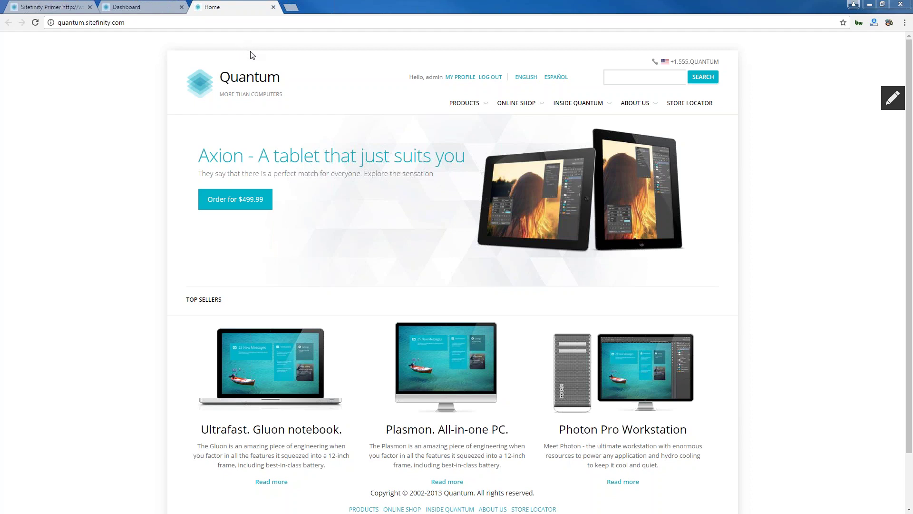
- Reword the homepage's Gluon heading to 'Gluon Ultrafast notebook.'
left_click(894, 98)
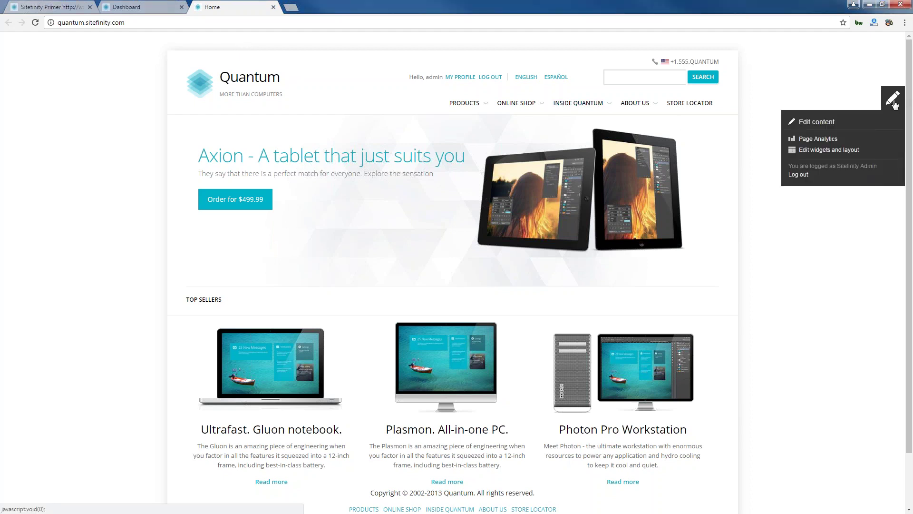
left_click(818, 122)
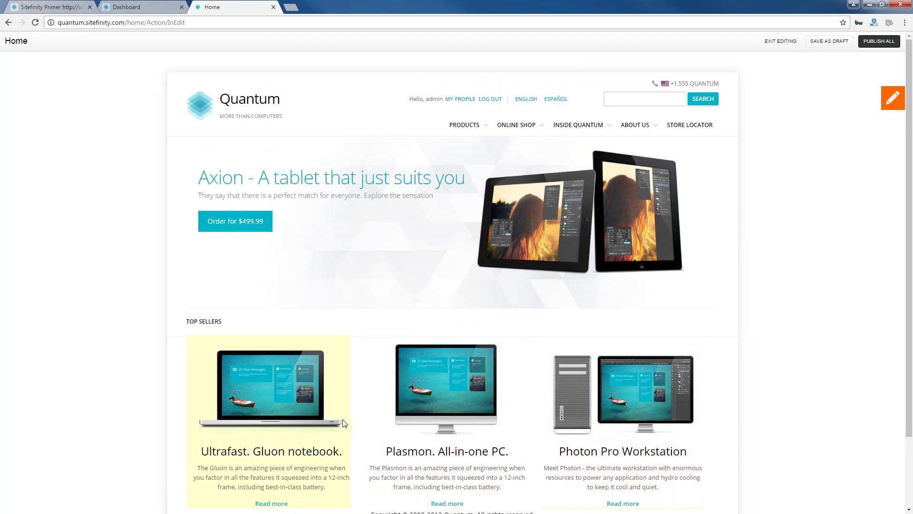
left_click(253, 452)
key("BackSpace")
key("BackSpace")
key("BackSpace")
key("BackSpace")
key("BackSpace")
key("BackSpace")
key("BackSpace")
key("BackSpace")
key("BackSpace")
key("BackSpace")
key("BackSpace")
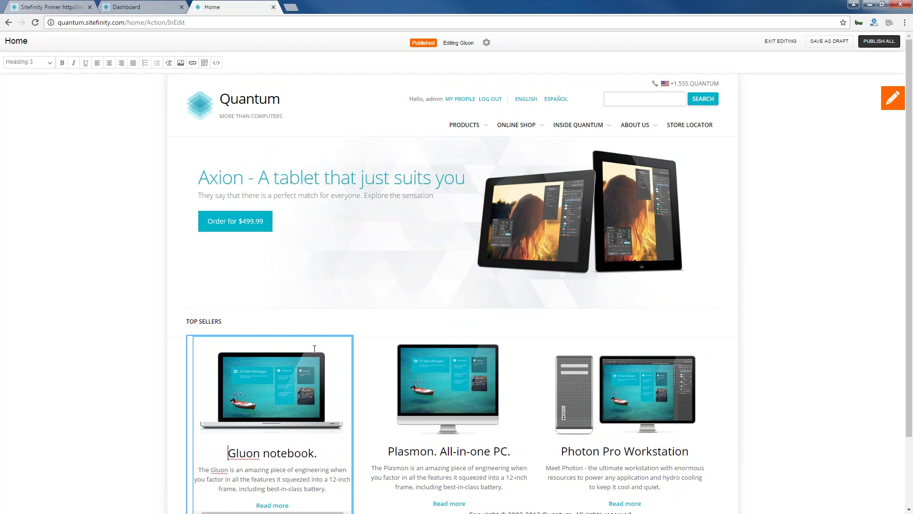
key("Right")
key("Right")
key("Right")
type("Ultra")
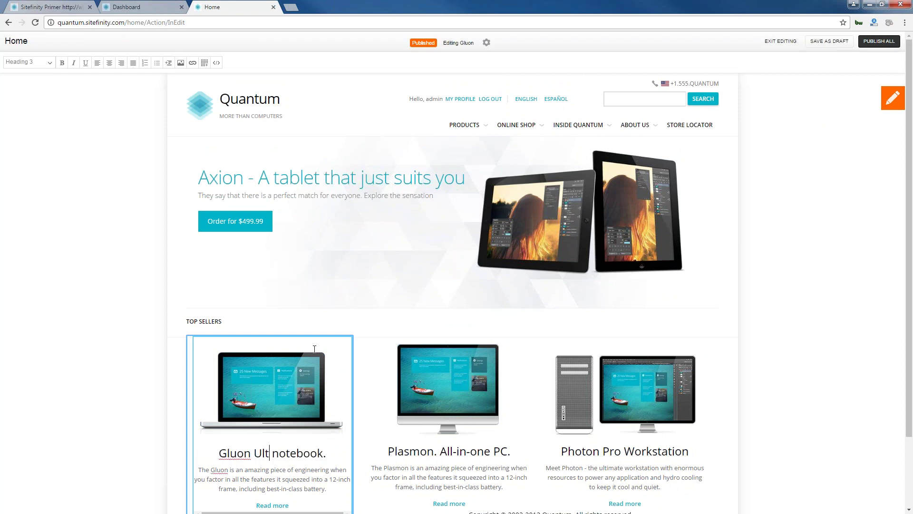
type("fast")
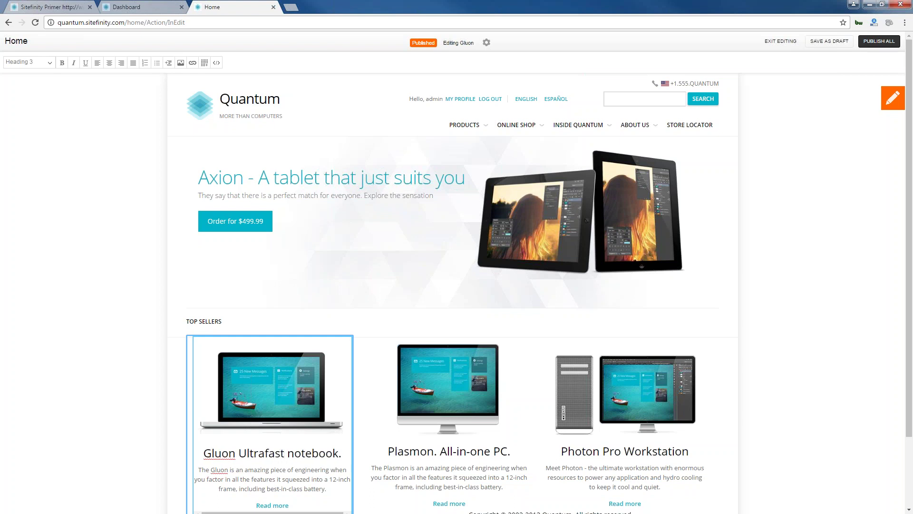
left_click(271, 385)
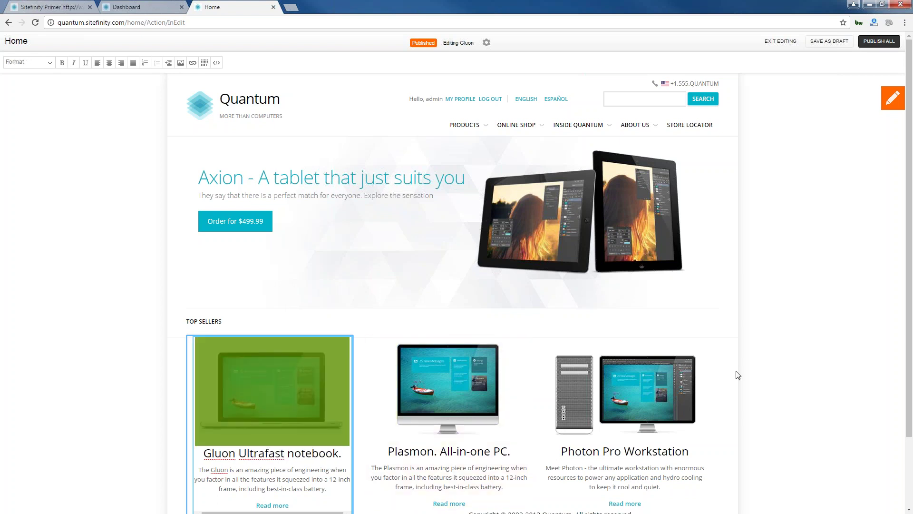
- Publish all changes to the homepage
left_click(782, 354)
left_click(881, 42)
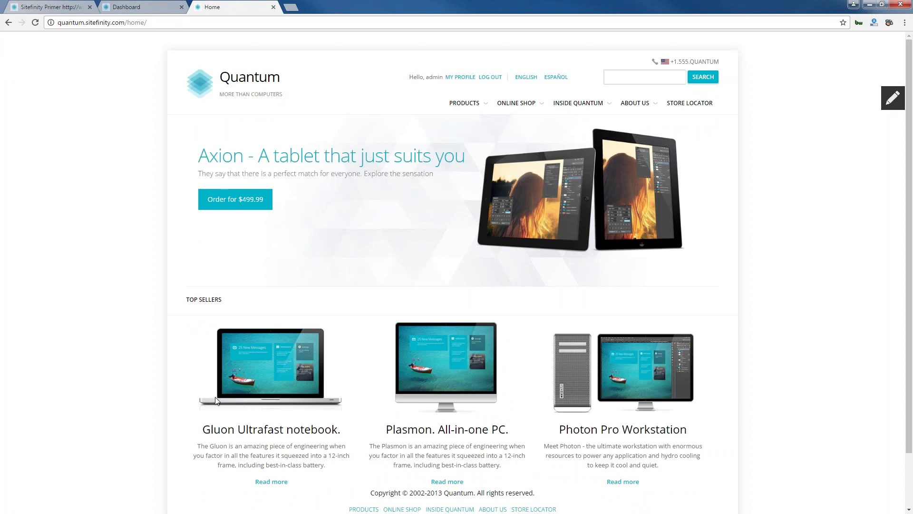
left_click(159, 7)
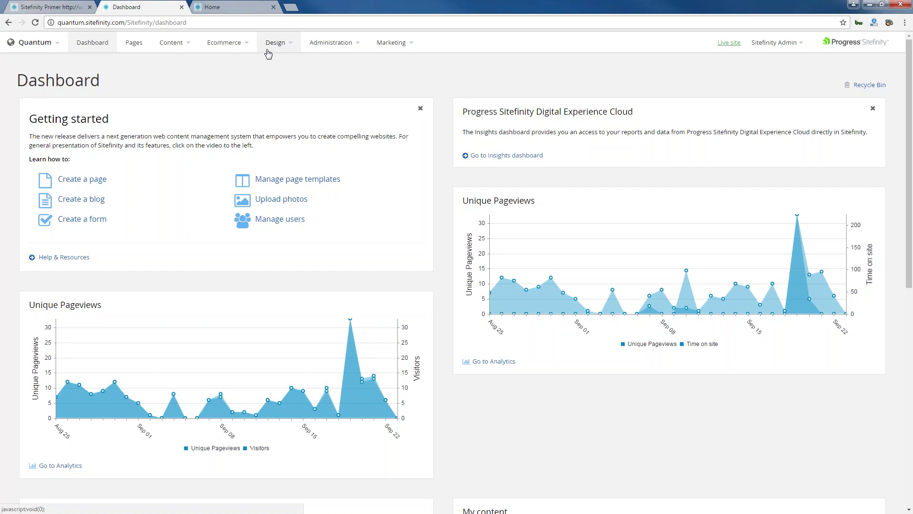
- Filter the Dashboard lists: Everyone's content to Scheduled, My content to Draft
scroll(448, 227, "down", 1)
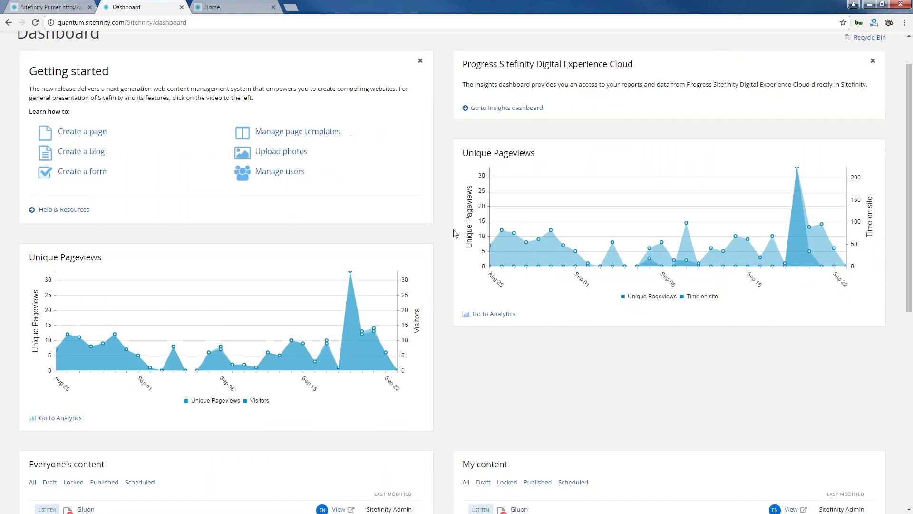
scroll(455, 231, "down", 1)
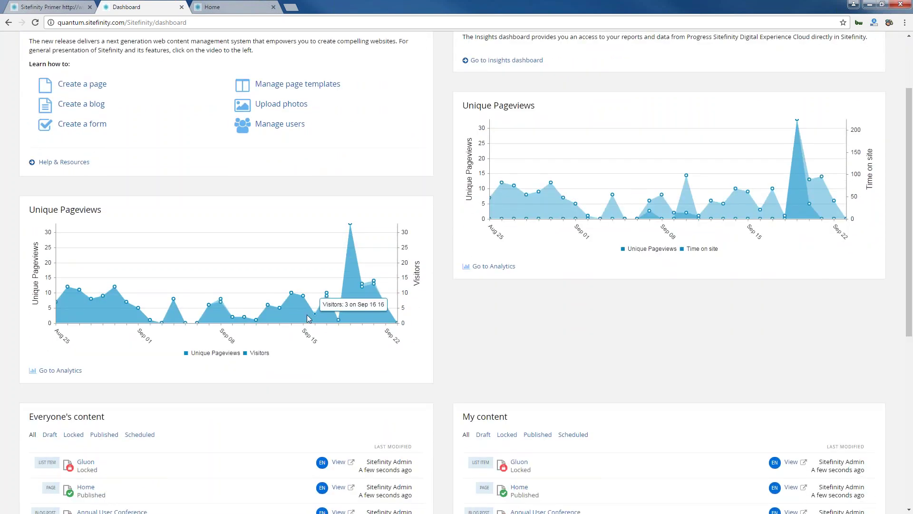
mouse_move(377, 298)
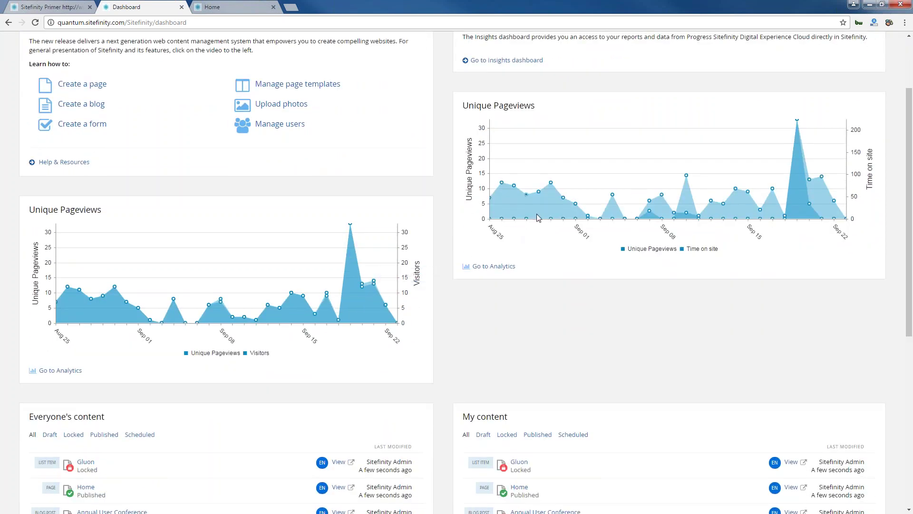
mouse_move(654, 219)
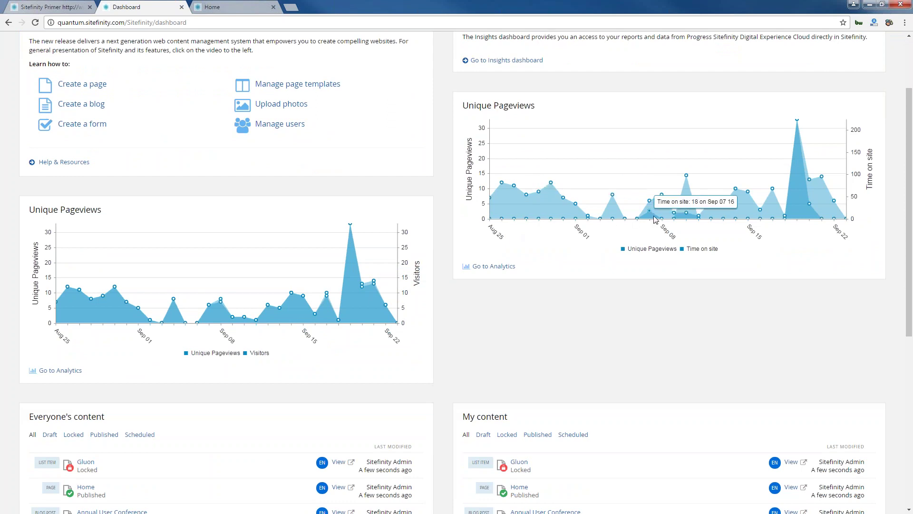
mouse_move(729, 212)
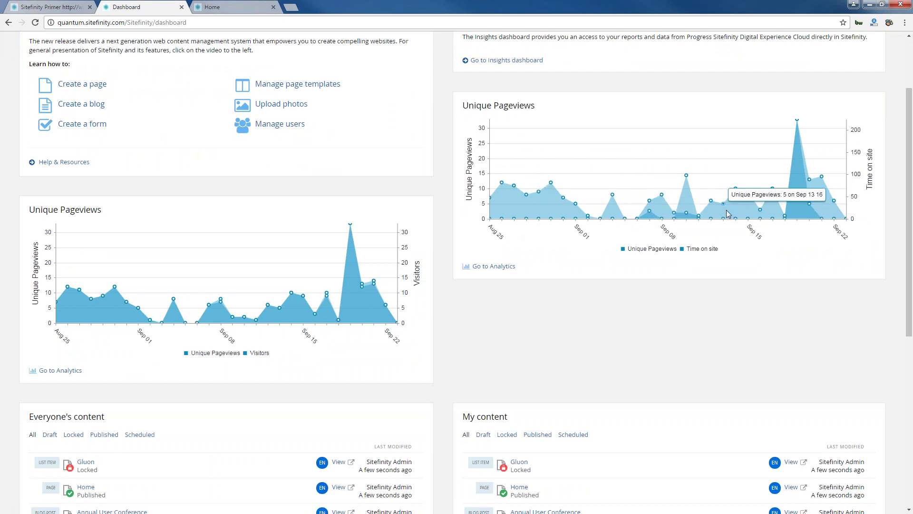
scroll(573, 282, "down", 6)
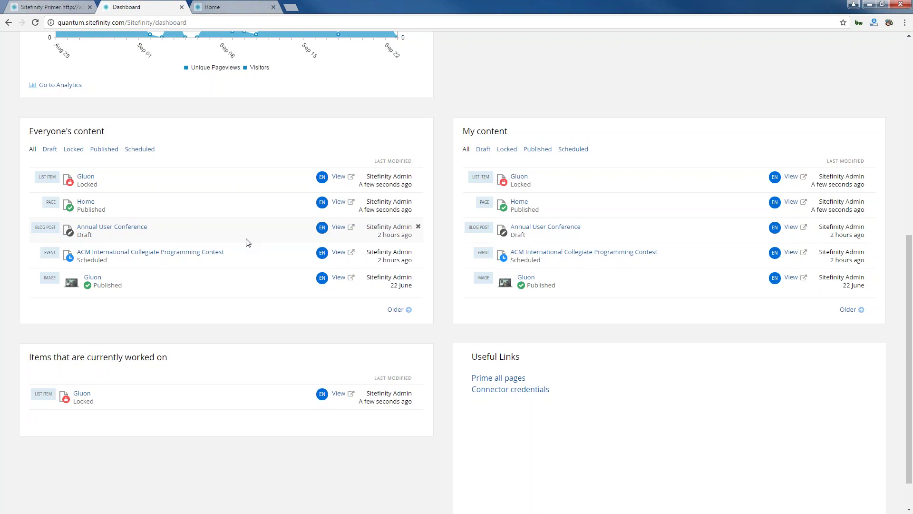
left_click(141, 151)
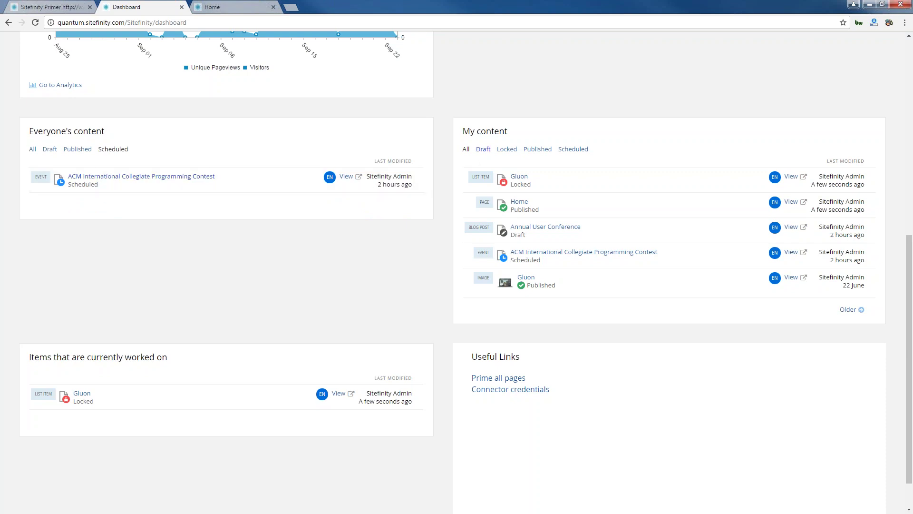
left_click(483, 149)
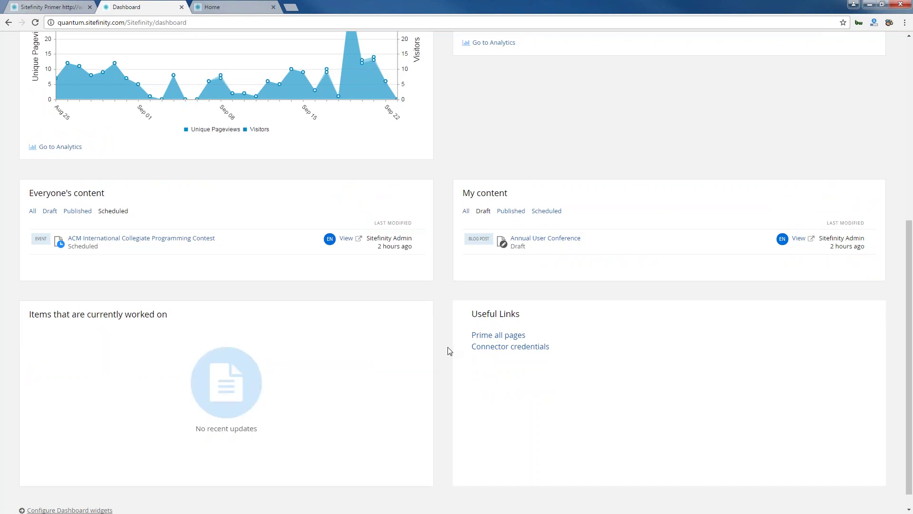
scroll(452, 351, "up", 7)
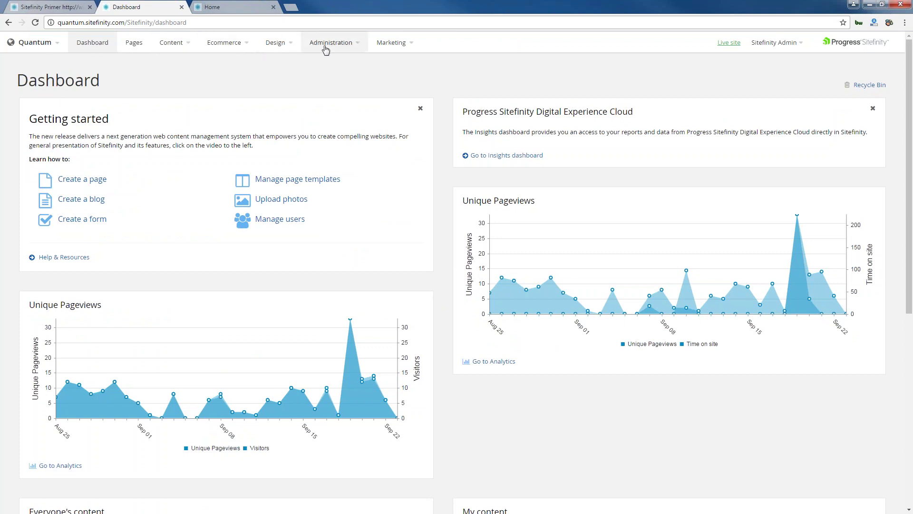
left_click(388, 47)
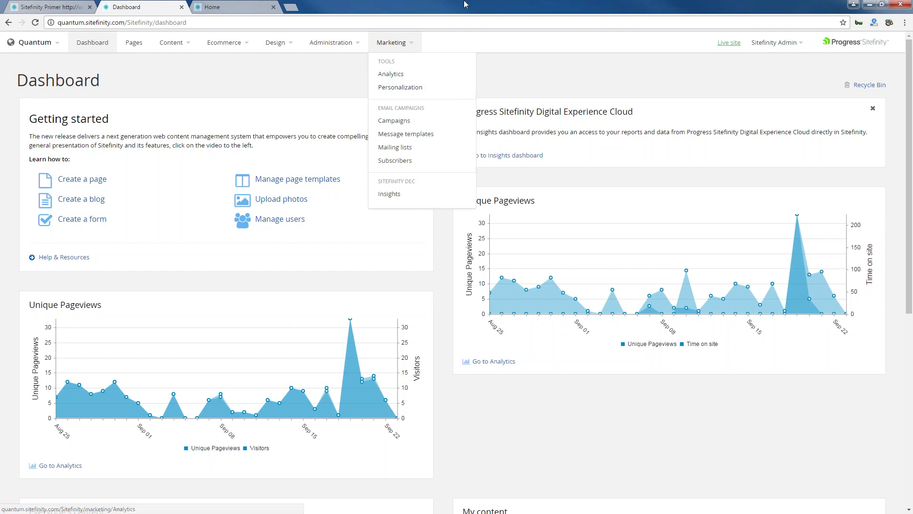
- Look over the Marketing, Administration and Design menus, then bring up the Content types list
mouse_move(335, 51)
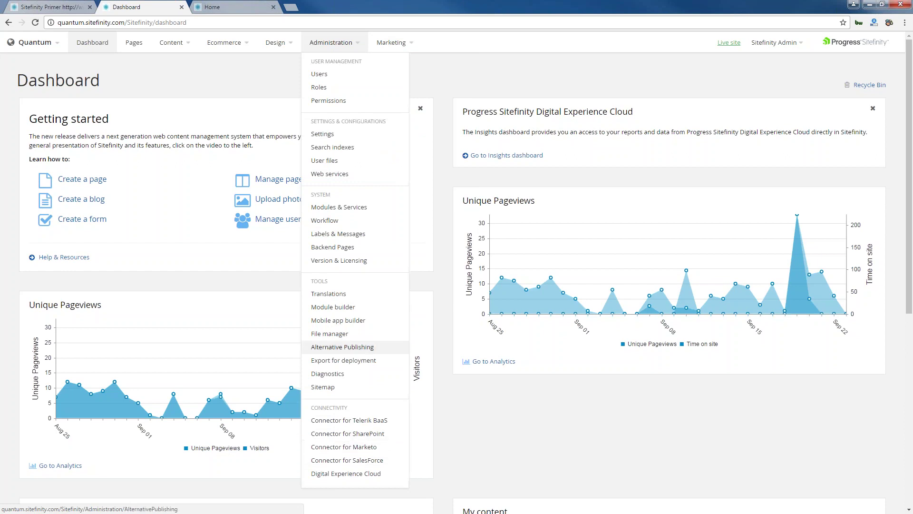
mouse_move(286, 46)
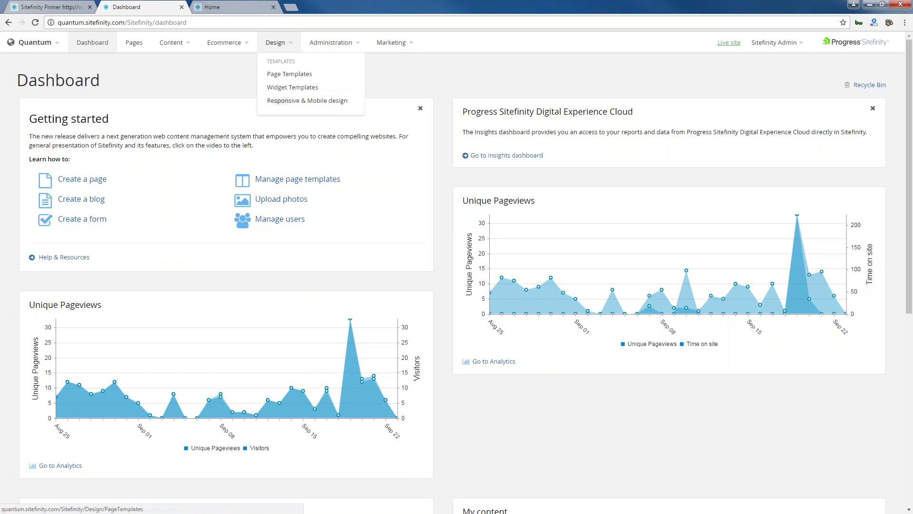
mouse_move(237, 46)
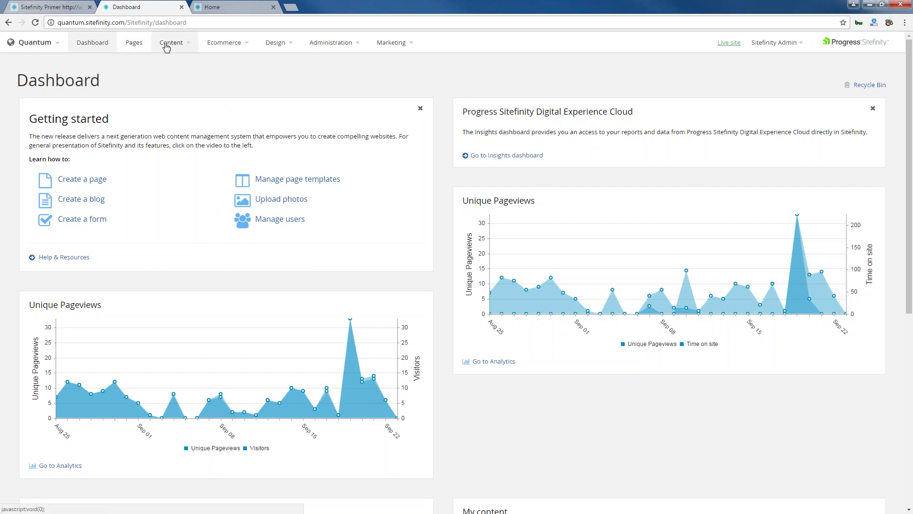
left_click(166, 46)
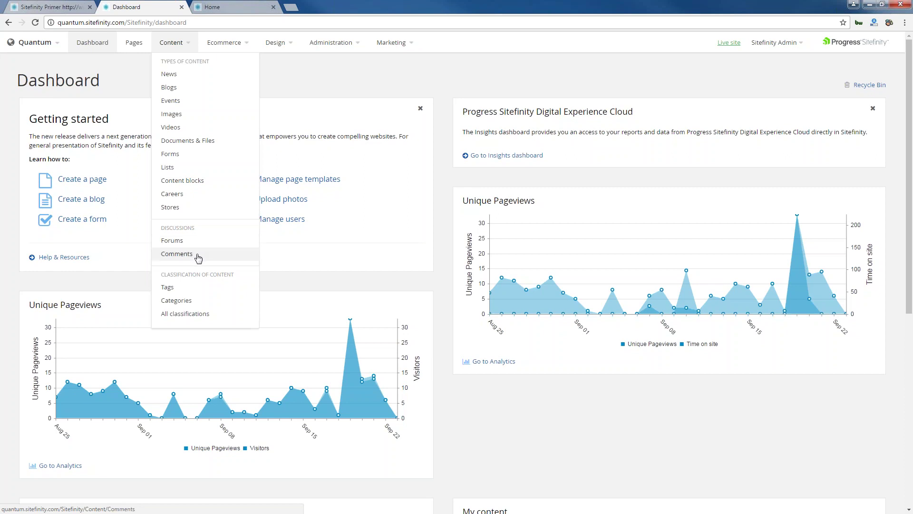
- Go to the Pages list and collapse the Inside Quantum group
left_click(134, 43)
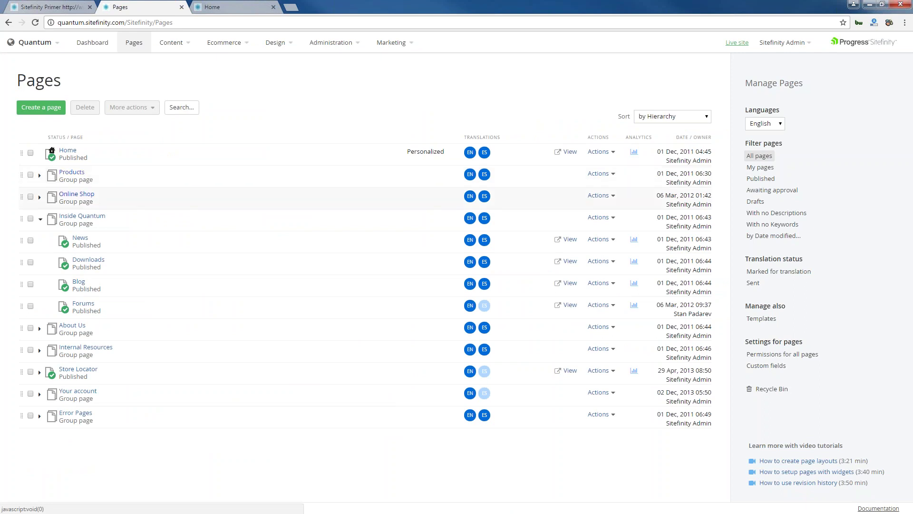
left_click(40, 219)
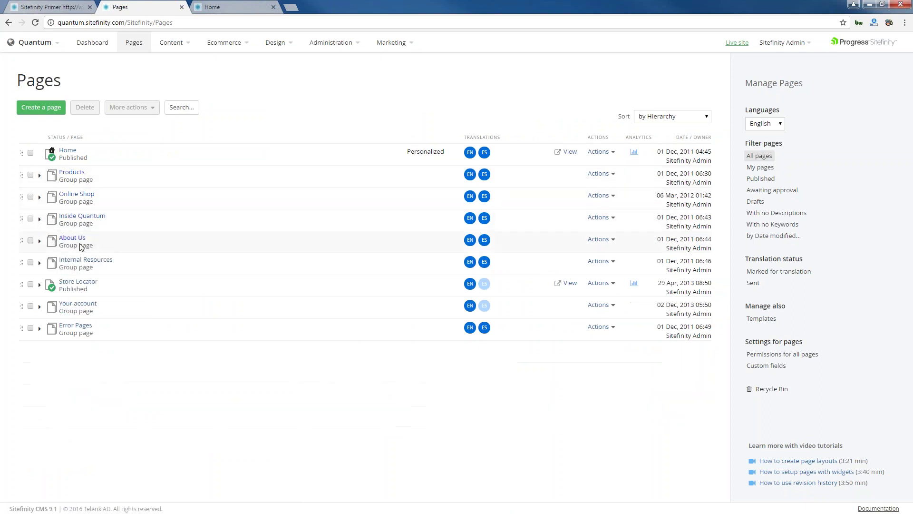
left_click(253, 6)
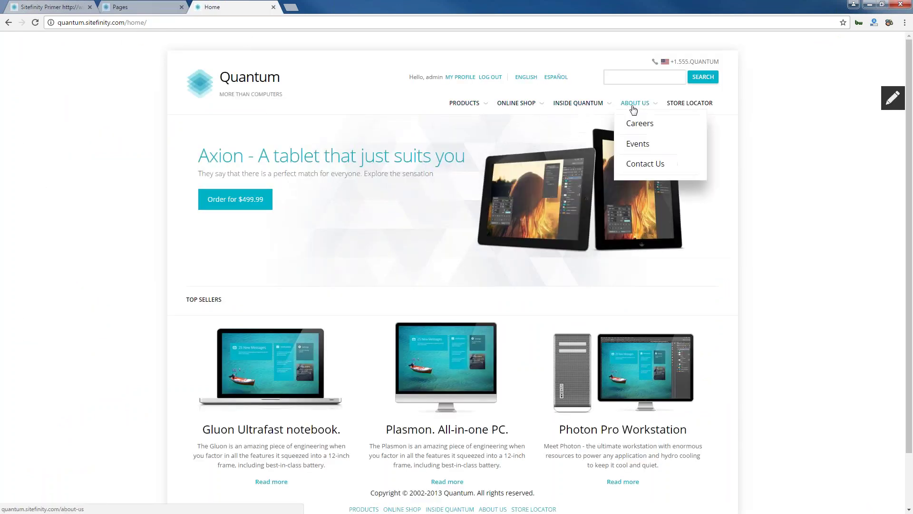
left_click(149, 8)
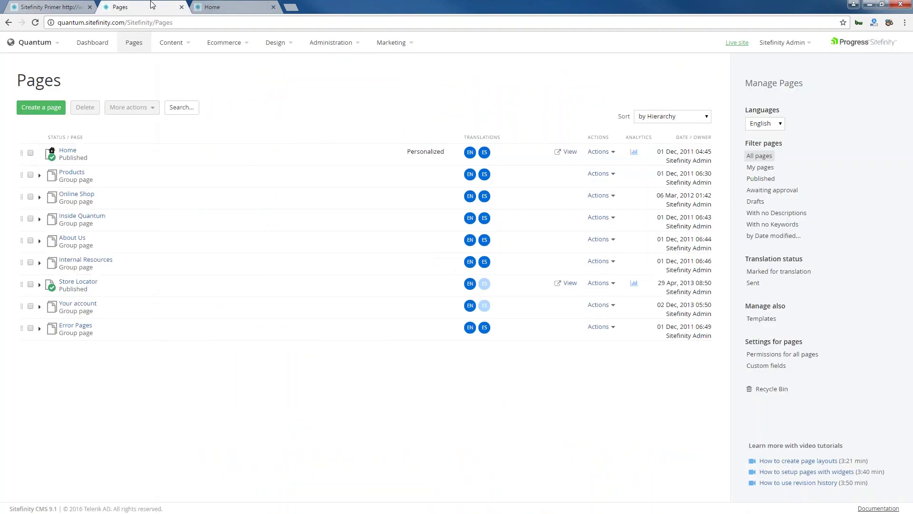
- Start a new top-level page named Green Campaign
left_click(45, 115)
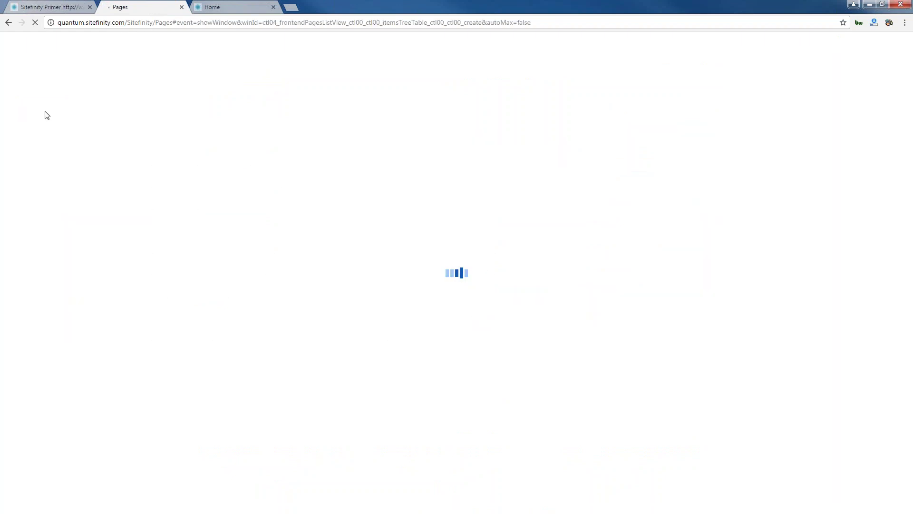
type("Gree")
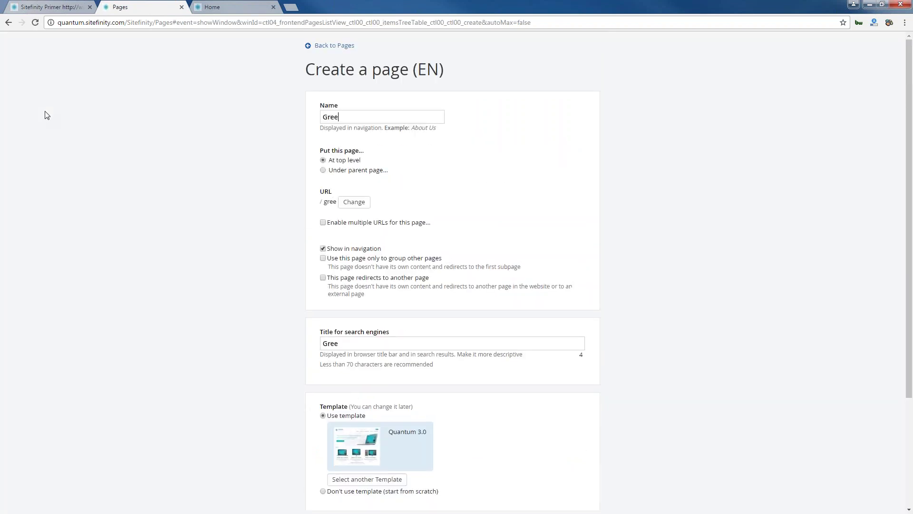
type("n Campaig")
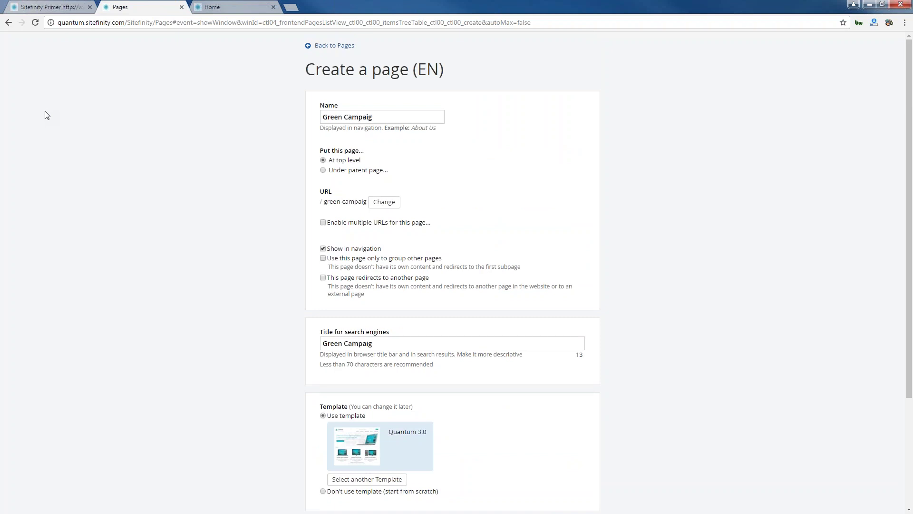
type("n")
left_click_drag(399, 116, 235, 143)
left_click(236, 146)
- Keep green-campaign as the URL and Green Campaign as the search-engine title
left_click_drag(370, 202, 299, 202)
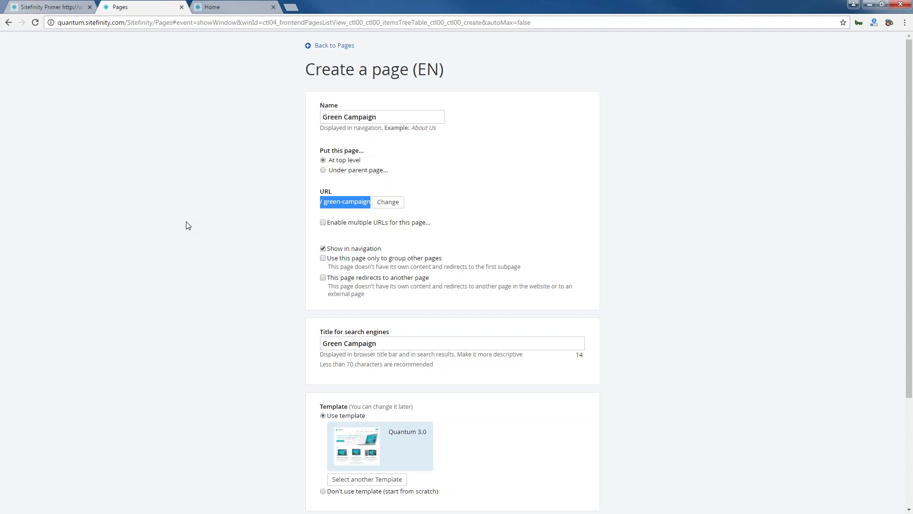
left_click(390, 203)
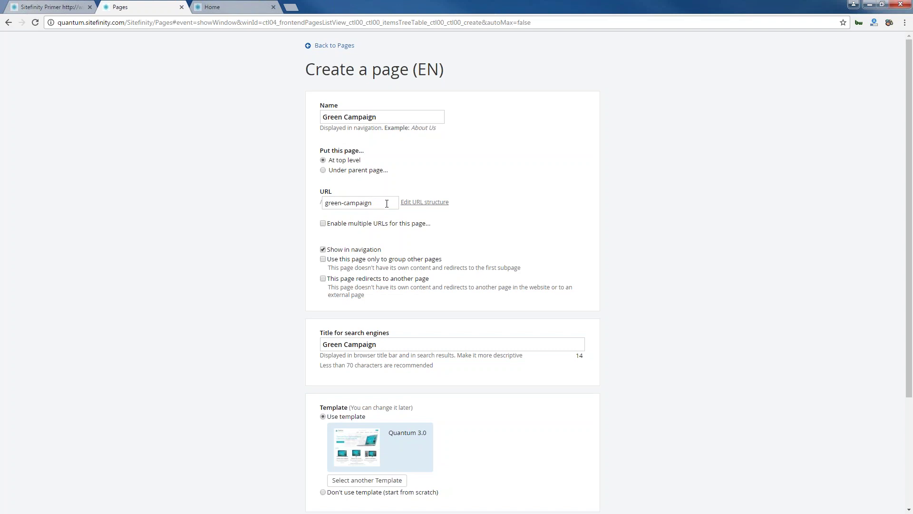
left_click(383, 234)
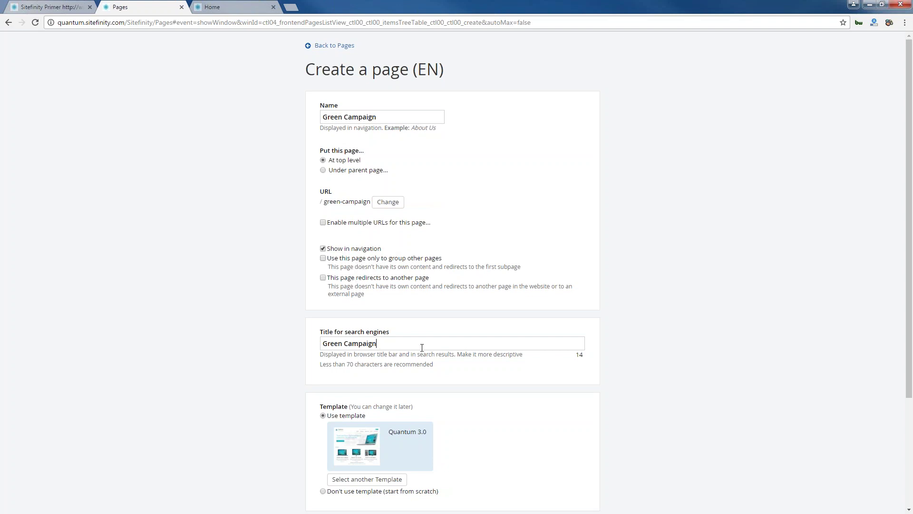
left_click_drag(422, 348, 305, 343)
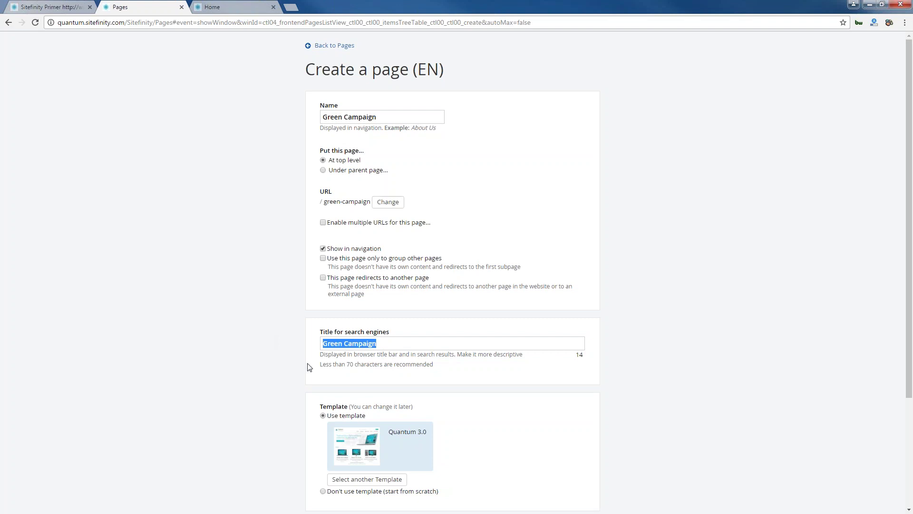
left_click(387, 344)
scroll(389, 347, "down", 2)
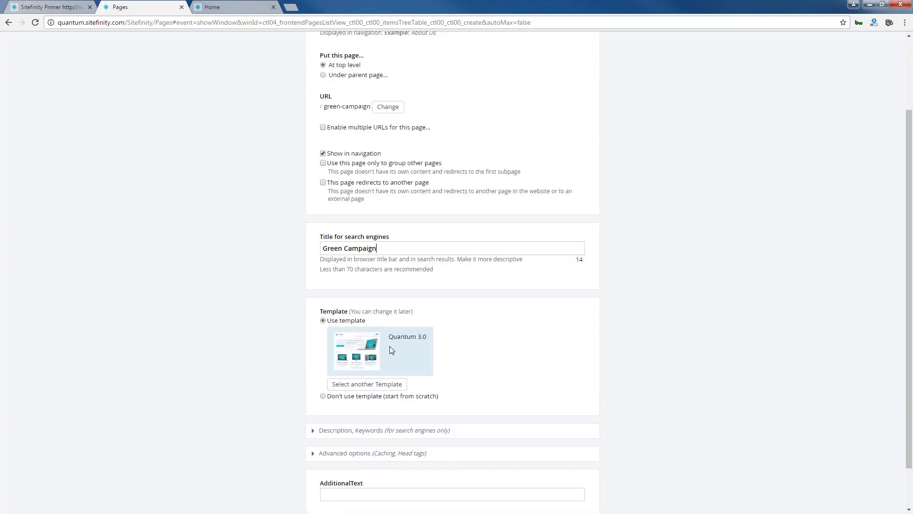
scroll(395, 342, "down", 1)
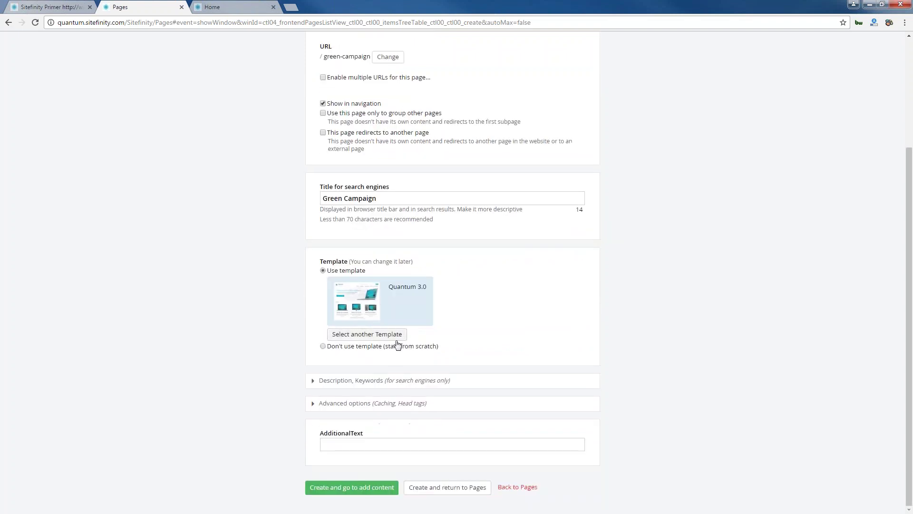
left_click(362, 335)
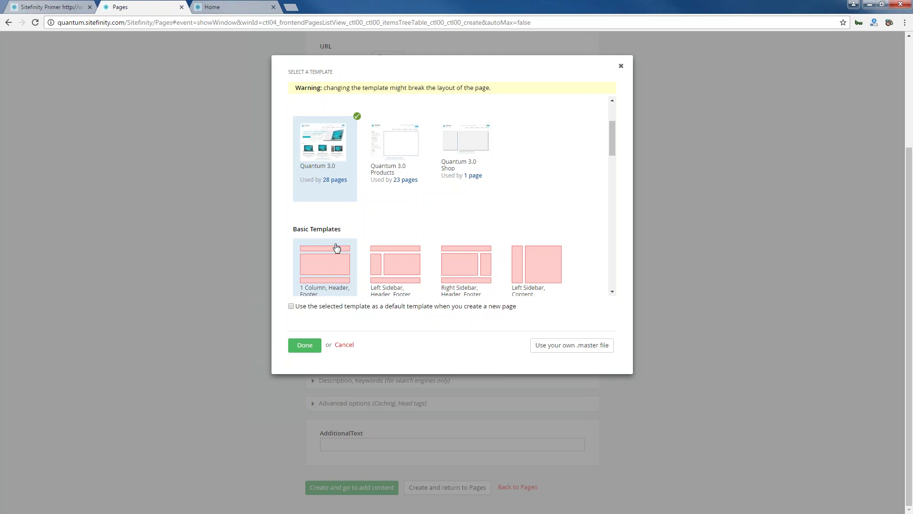
scroll(337, 248, "up", 1)
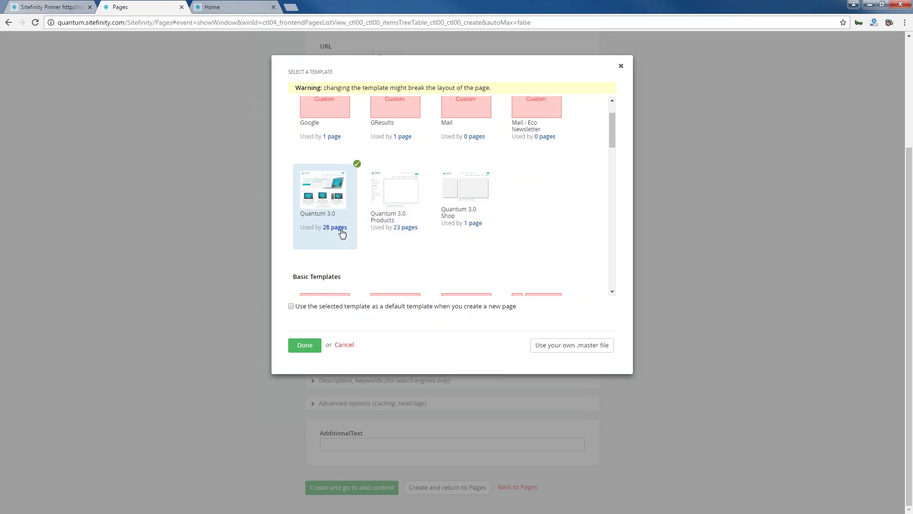
left_click(305, 345)
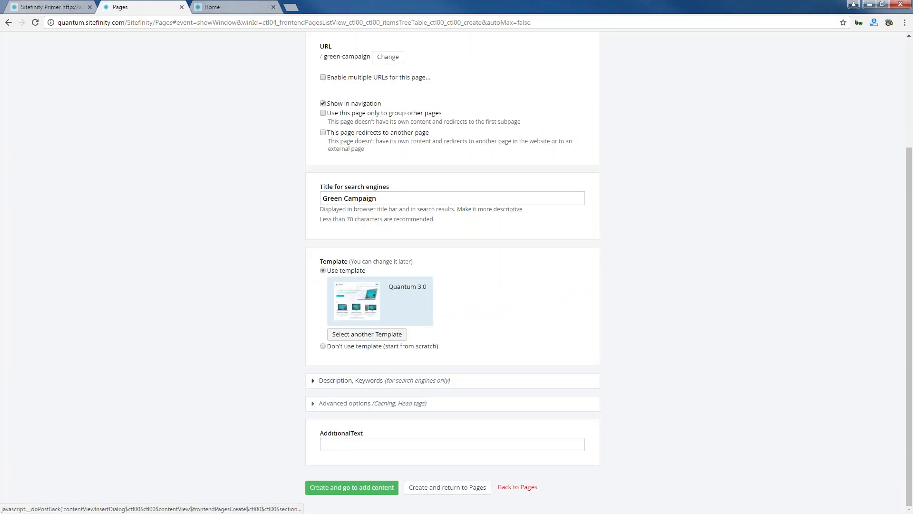
- Expand the Description, Keywords and Advanced options sections, keeping the default indexing settings
left_click(363, 381)
scroll(375, 394, "down", 3)
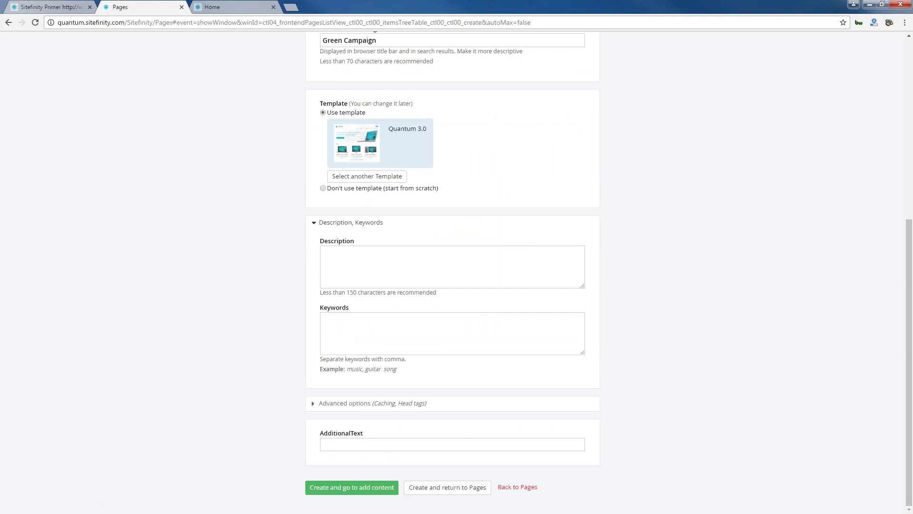
left_click(370, 404)
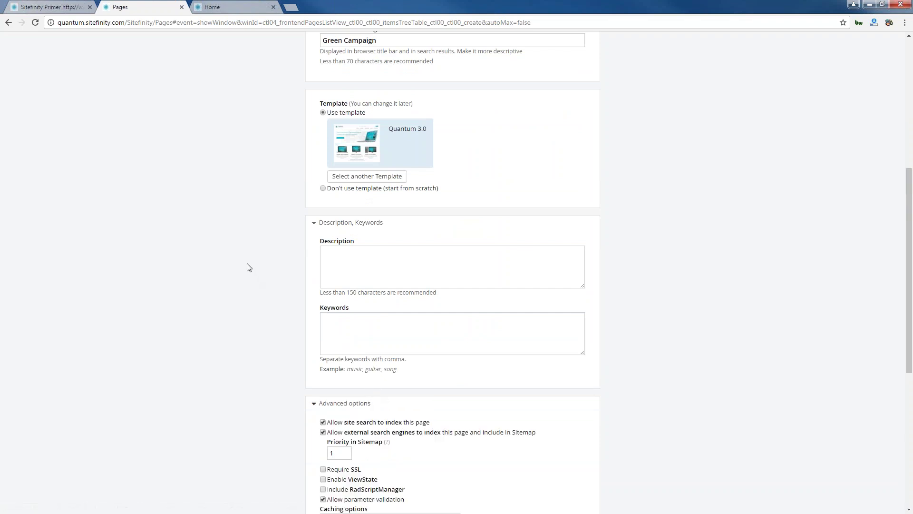
scroll(247, 263, "down", 3)
left_click(339, 117)
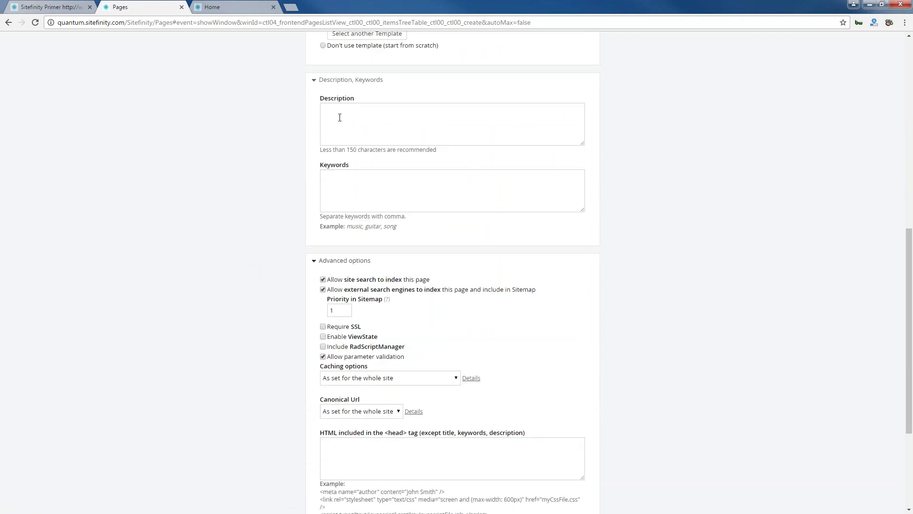
left_click(340, 192)
scroll(340, 193, "down", 2)
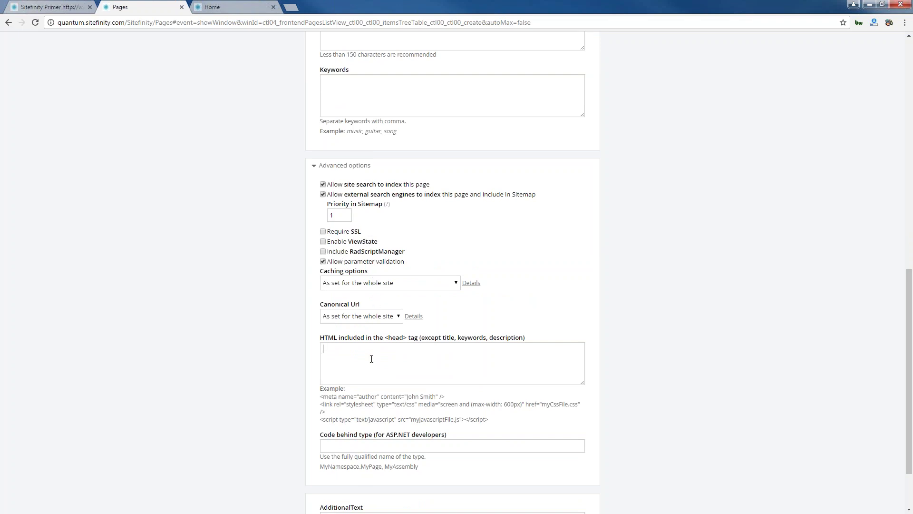
scroll(322, 352, "down", 2)
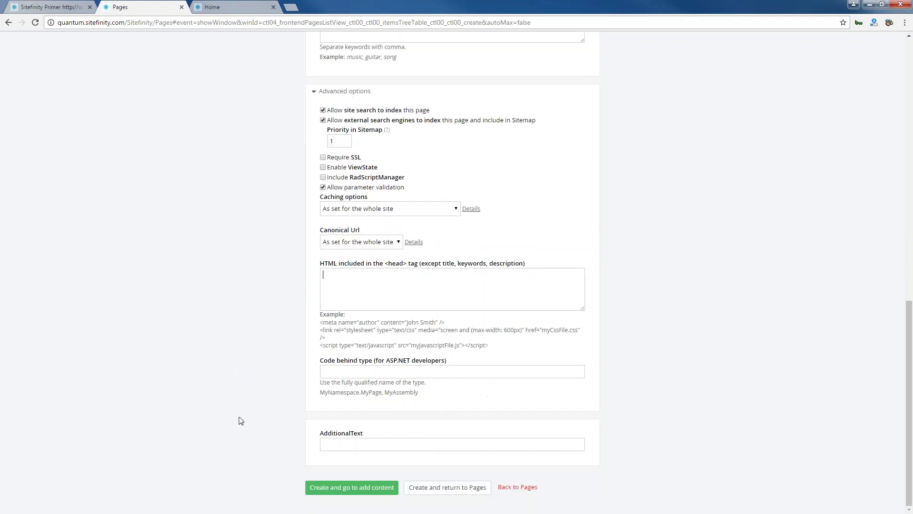
- Create the Green Campaign page and open it in the page editor as a draft
left_click(328, 489)
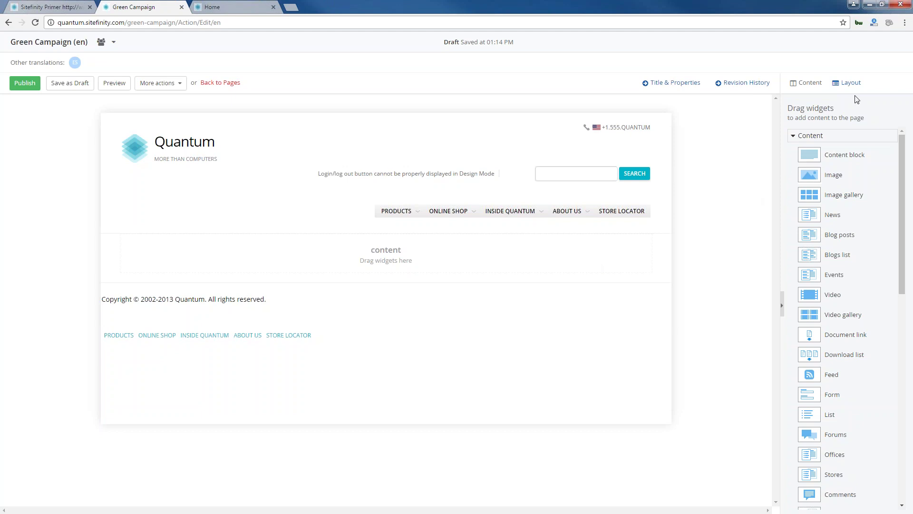
left_click(851, 83)
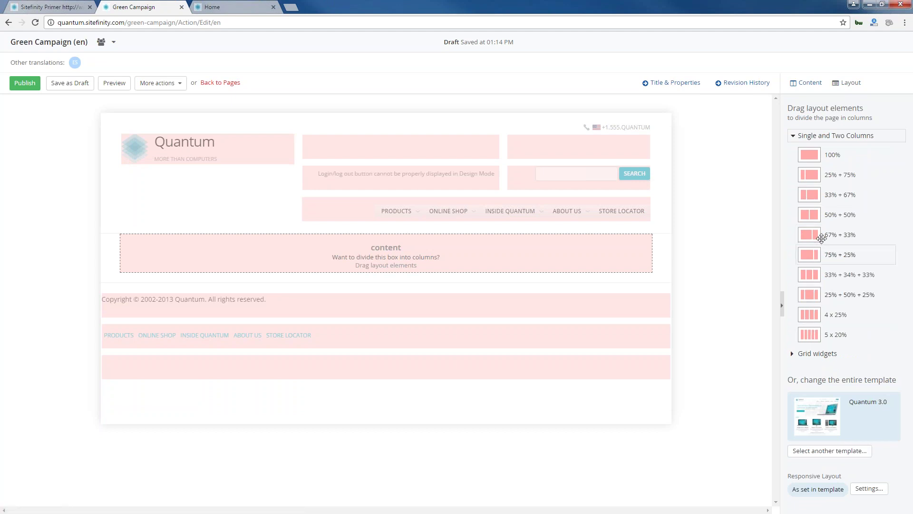
- Add a 50% + 50% row to the content area and resize it to 60% + 40%
left_click_drag(830, 215, 532, 243)
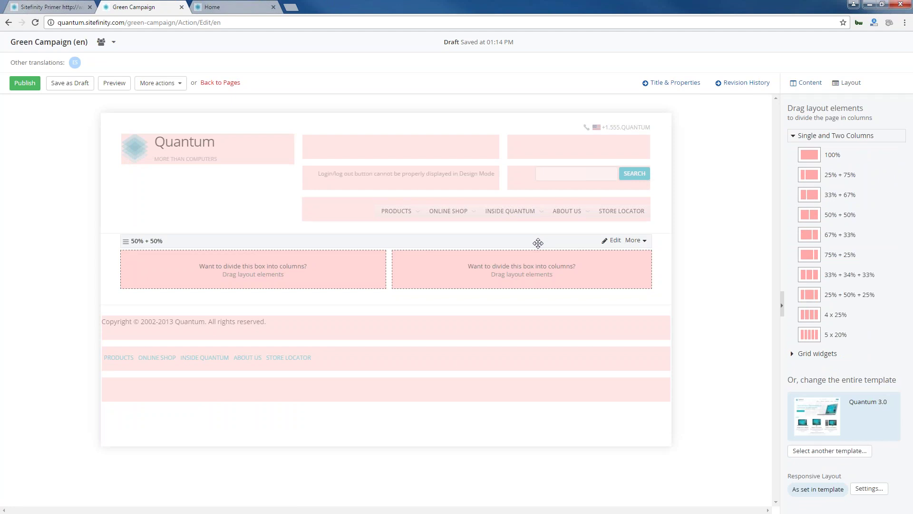
left_click(613, 240)
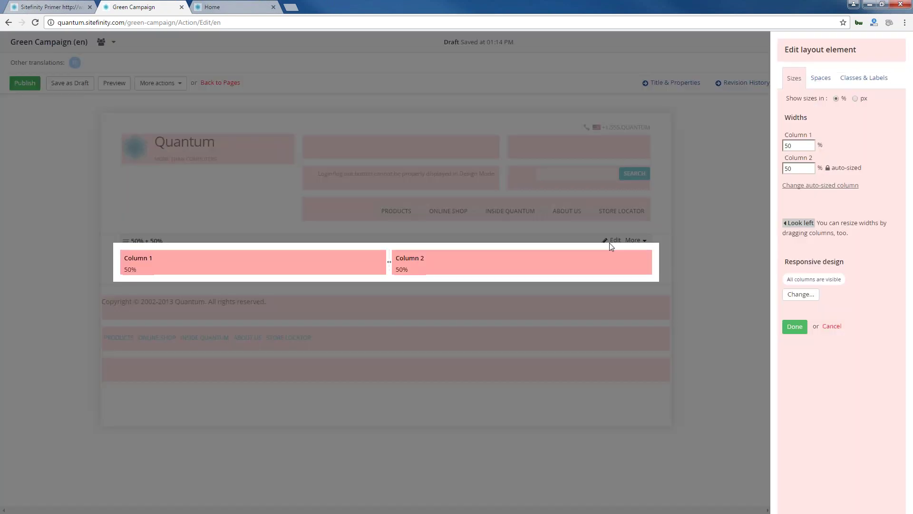
left_click_drag(390, 262, 442, 262)
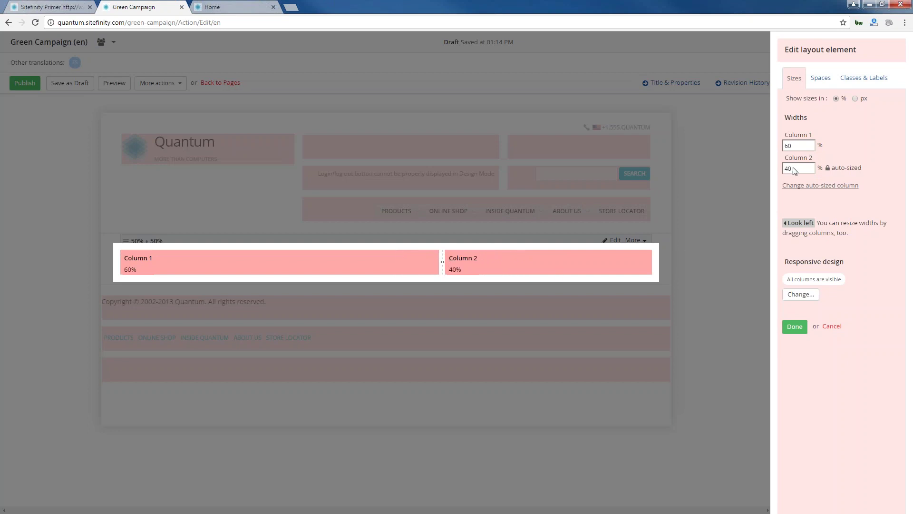
left_click(820, 78)
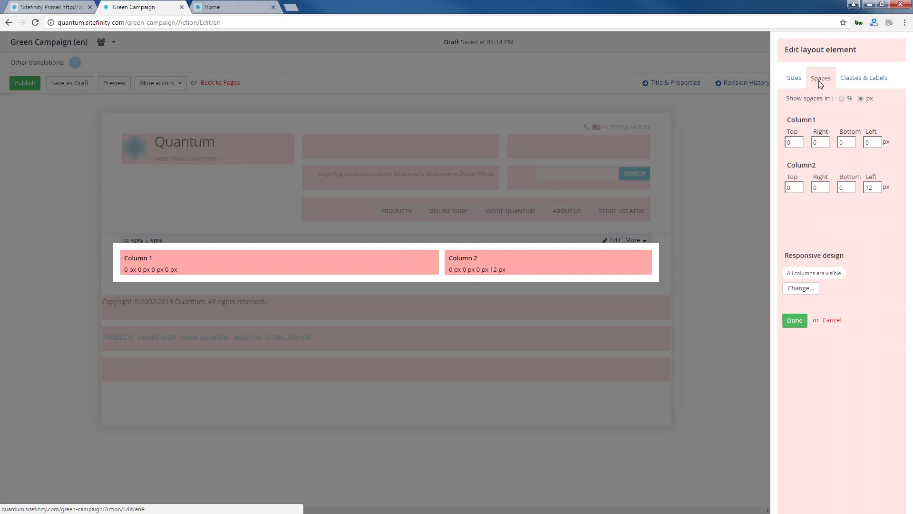
left_click(871, 81)
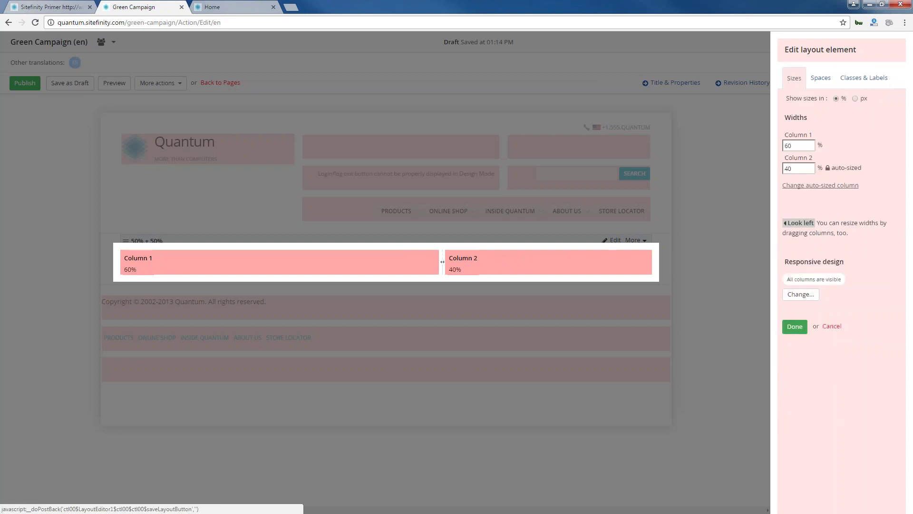
left_click(794, 323)
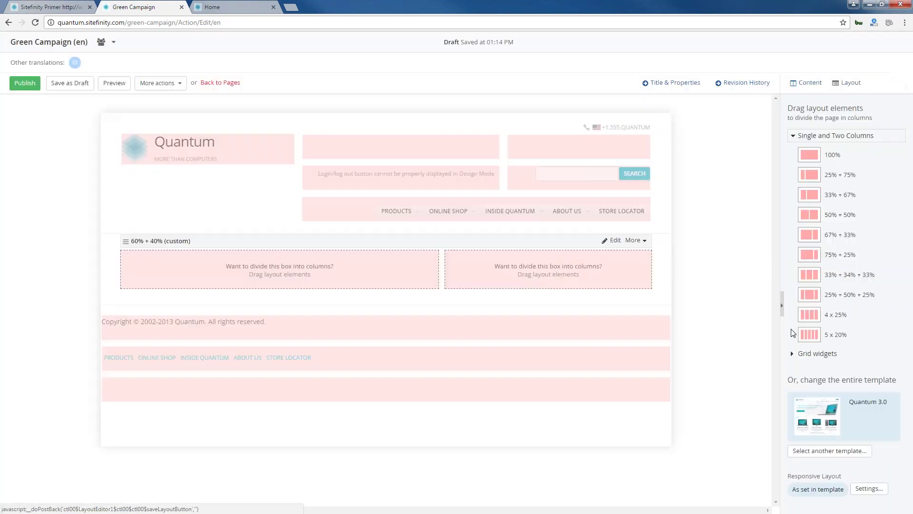
- Add, then delete, the 5 x 20% and 25% + 50% + 25% rows, leaving the 60/40 row
left_click_drag(809, 335, 525, 301)
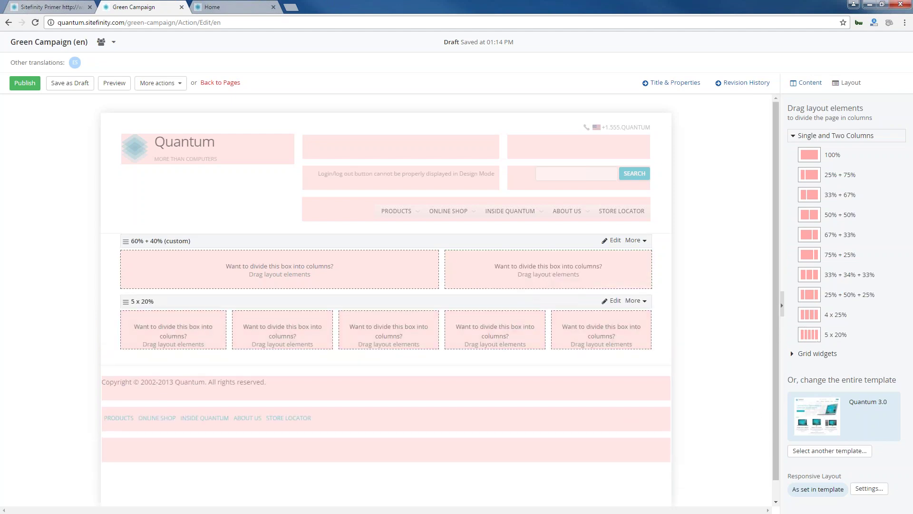
left_click_drag(809, 294, 388, 281)
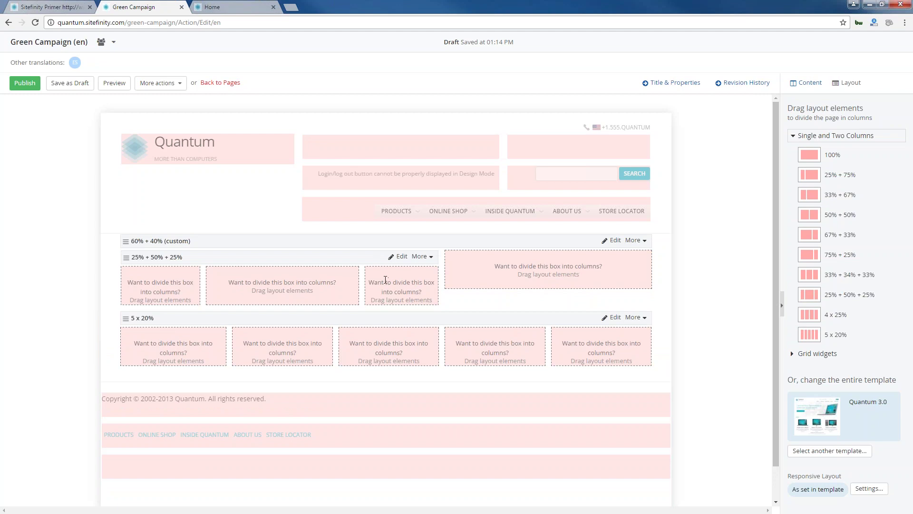
left_click(421, 258)
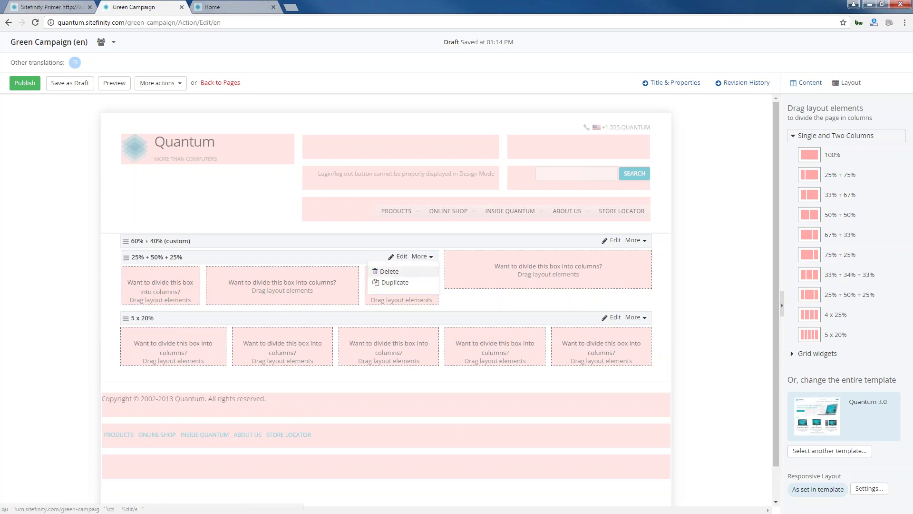
left_click(388, 272)
left_click(635, 301)
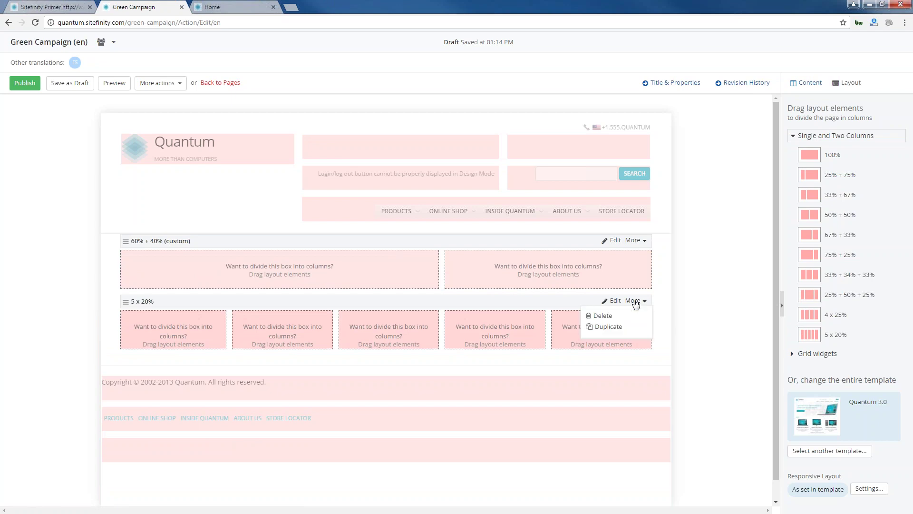
left_click(611, 315)
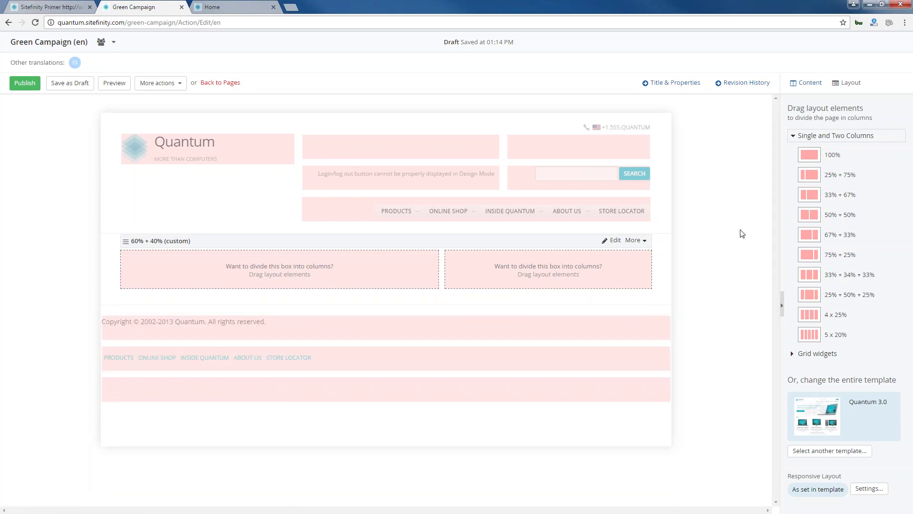
left_click(811, 86)
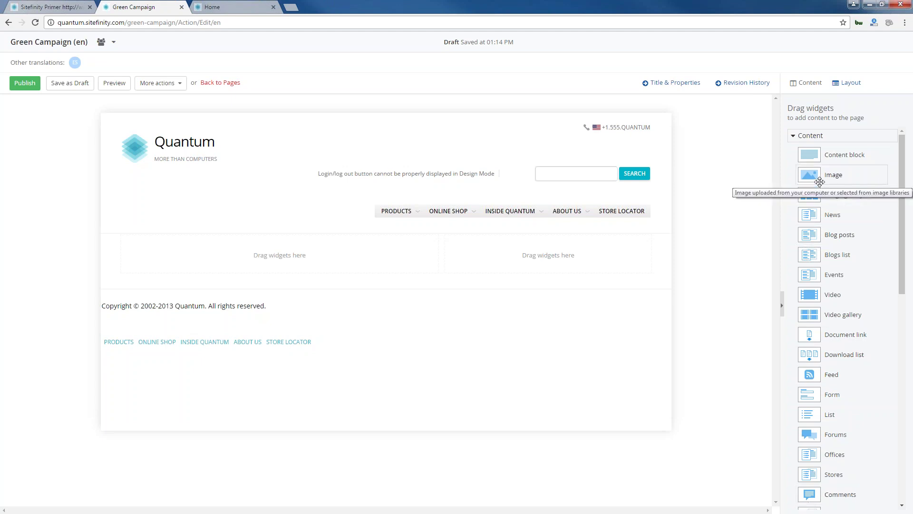
- Drop a Content block into the left column and cancel a shared-content search for 'grav'
left_click_drag(840, 154, 340, 251)
left_click(281, 260)
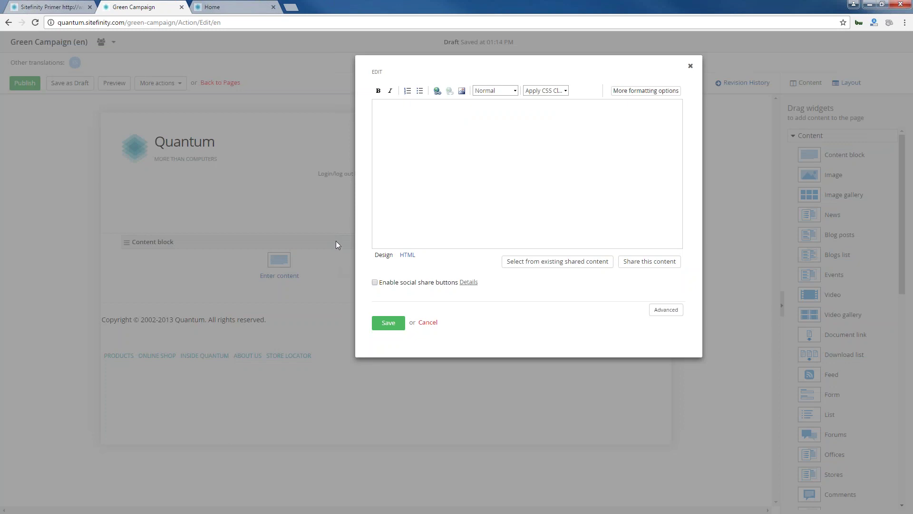
left_click(522, 261)
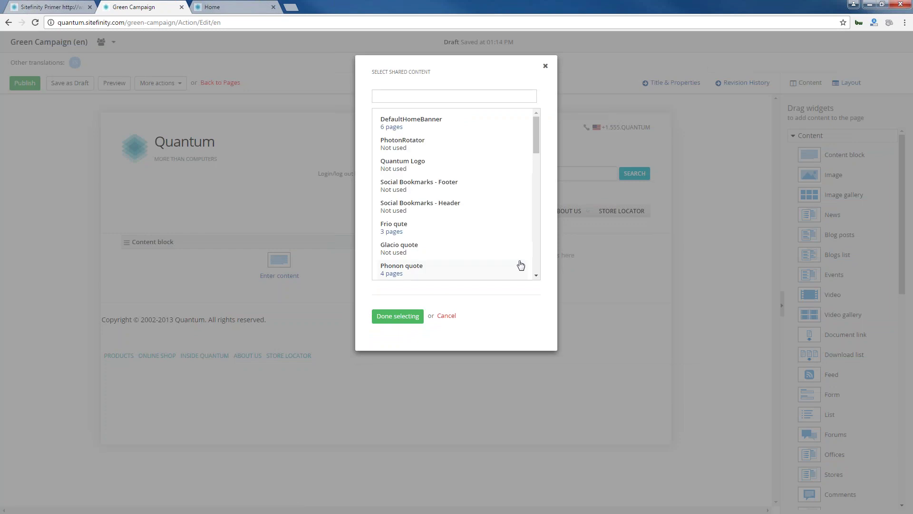
type("grav")
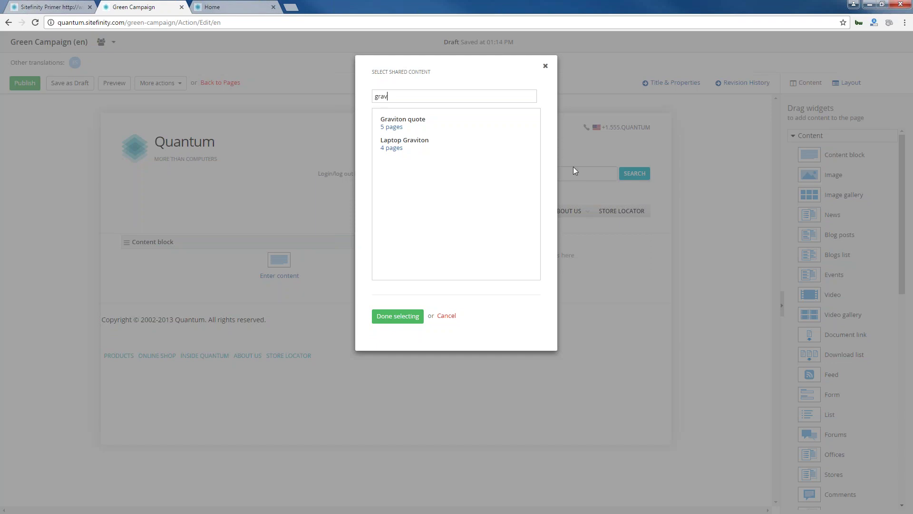
left_click(446, 316)
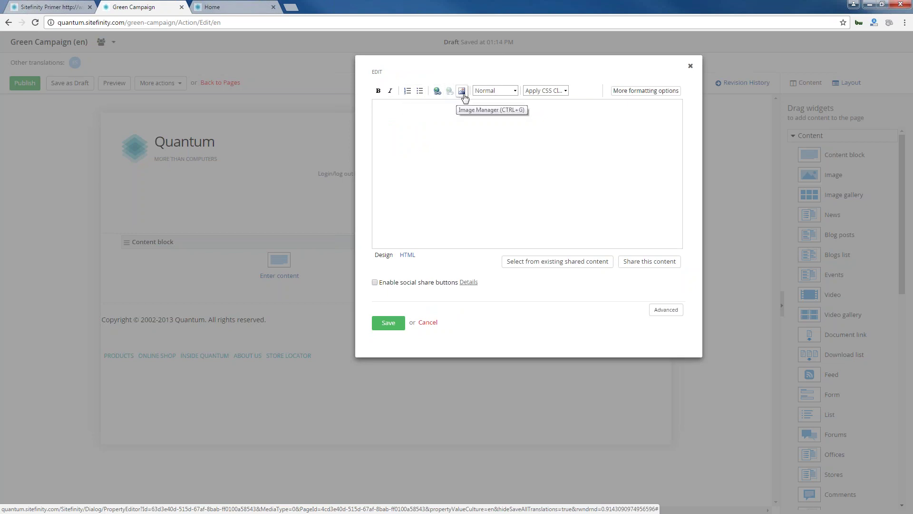
left_click(493, 91)
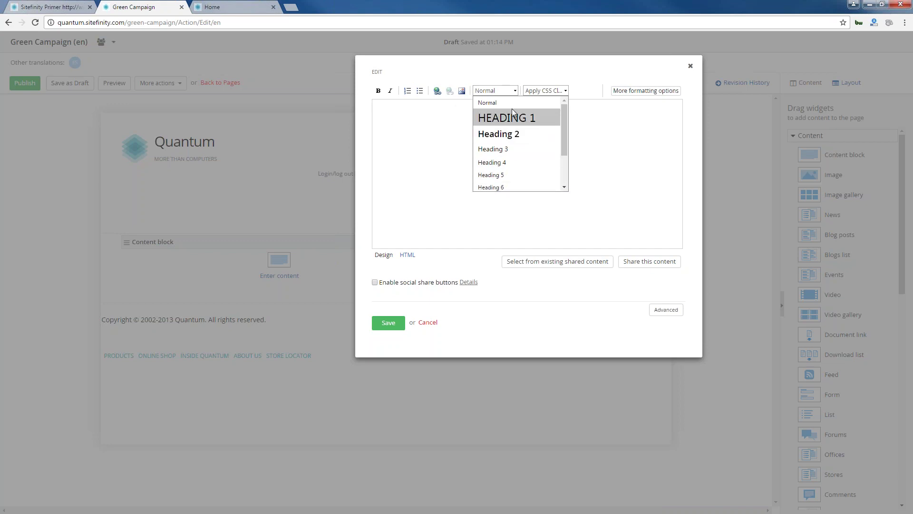
left_click(550, 91)
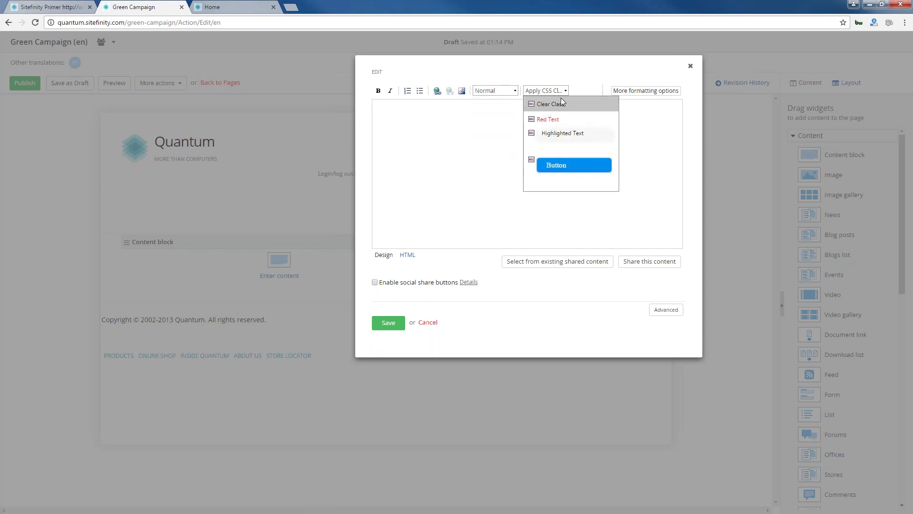
left_click(588, 82)
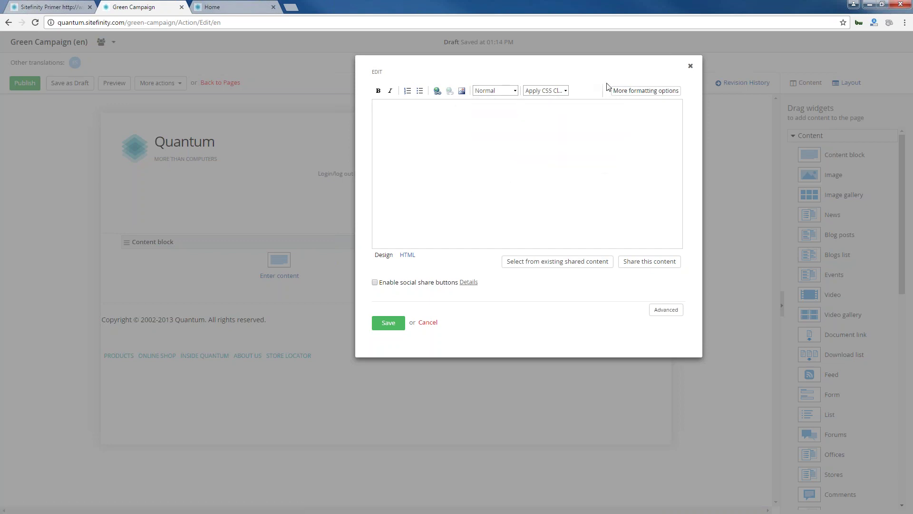
left_click(645, 94)
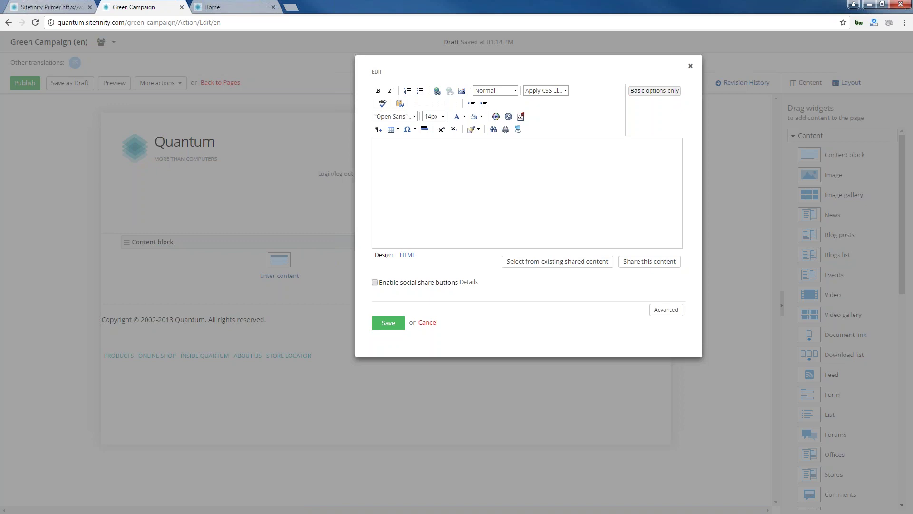
left_click(415, 116)
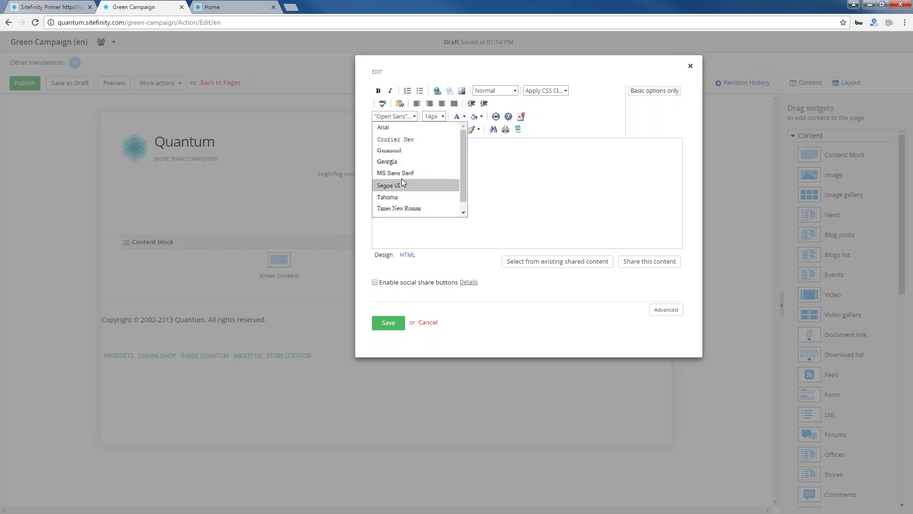
left_click(443, 117)
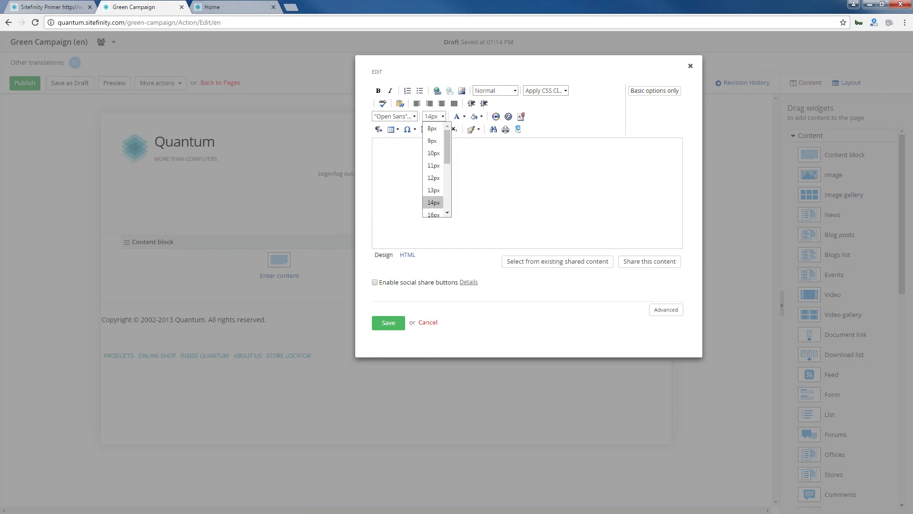
left_click(402, 150)
left_click(392, 130)
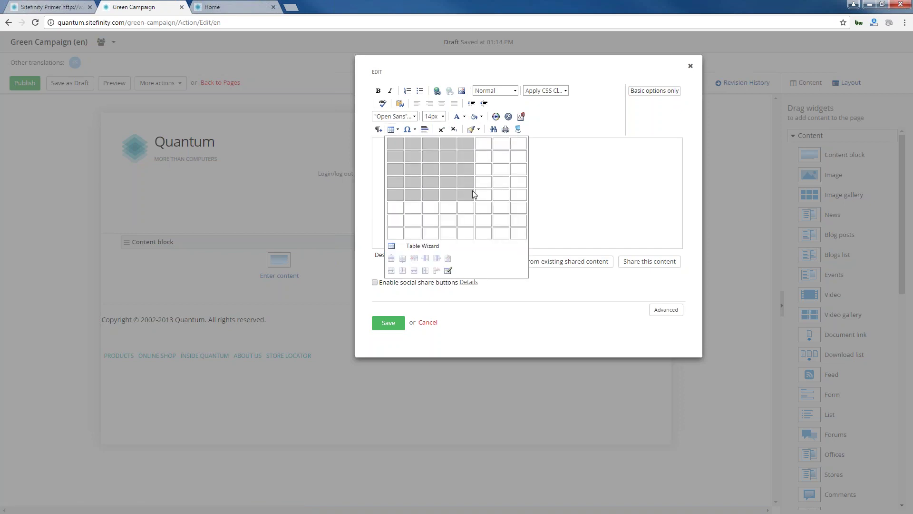
left_click(389, 169)
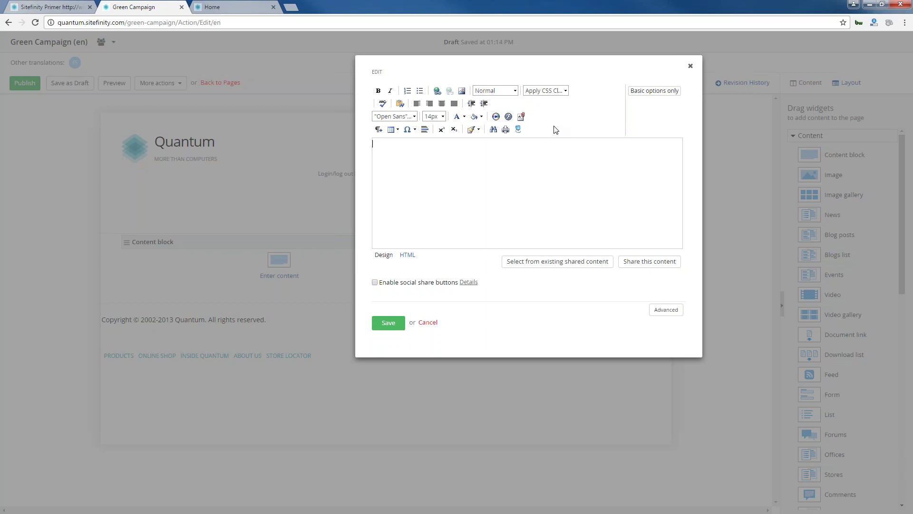
left_click(643, 91)
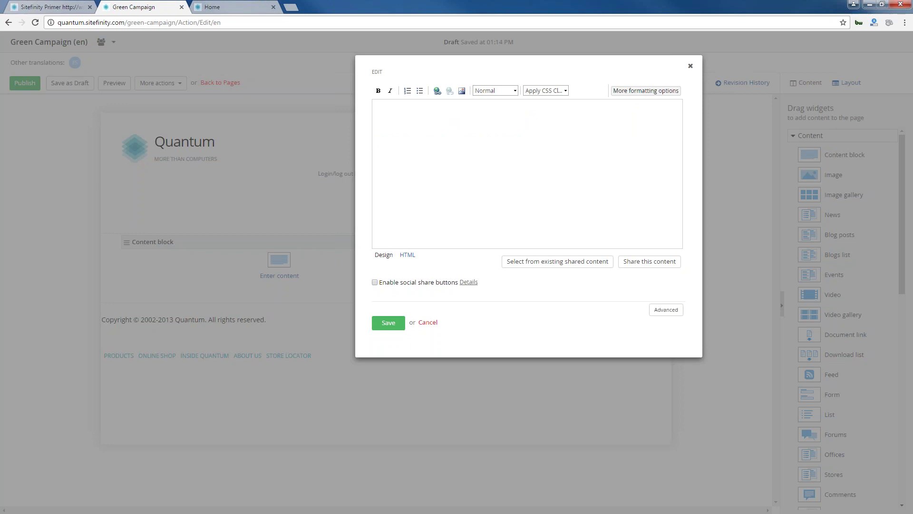
left_click(314, 511)
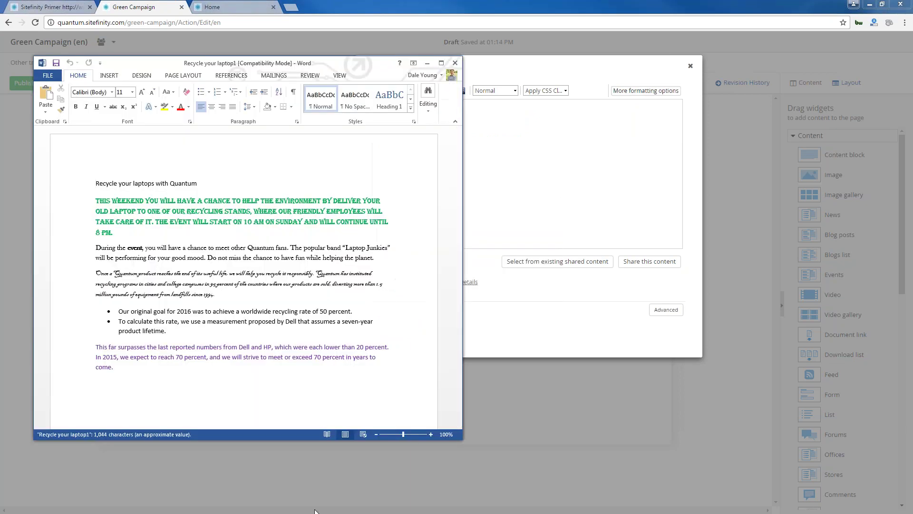
- Copy all the text of the Recycle your laptop1 Word document, then return to the Sitefinity content editor
left_click_drag(118, 371, 124, 199)
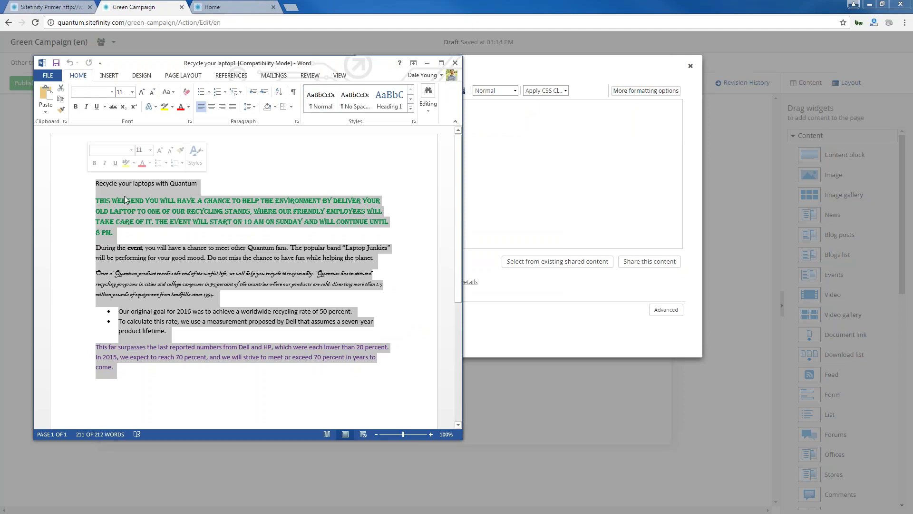
right_click(124, 196)
left_click(144, 213)
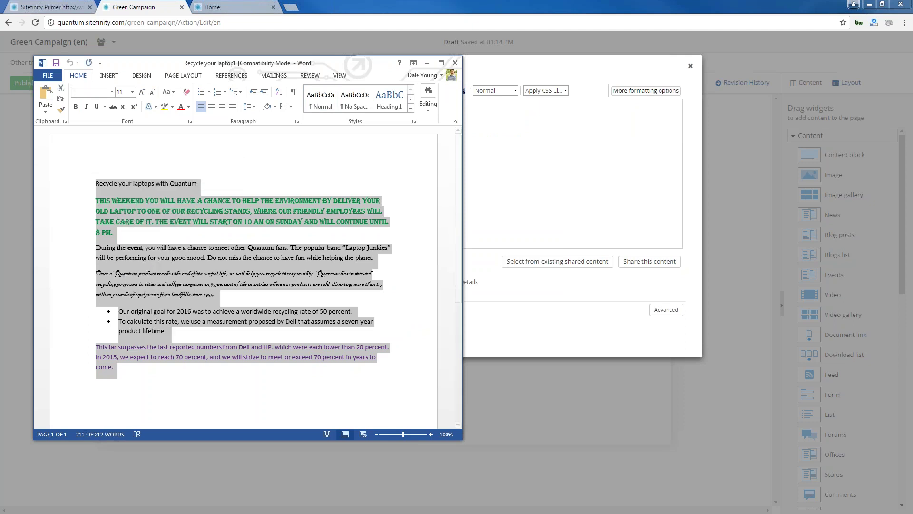
key("alt+Tab")
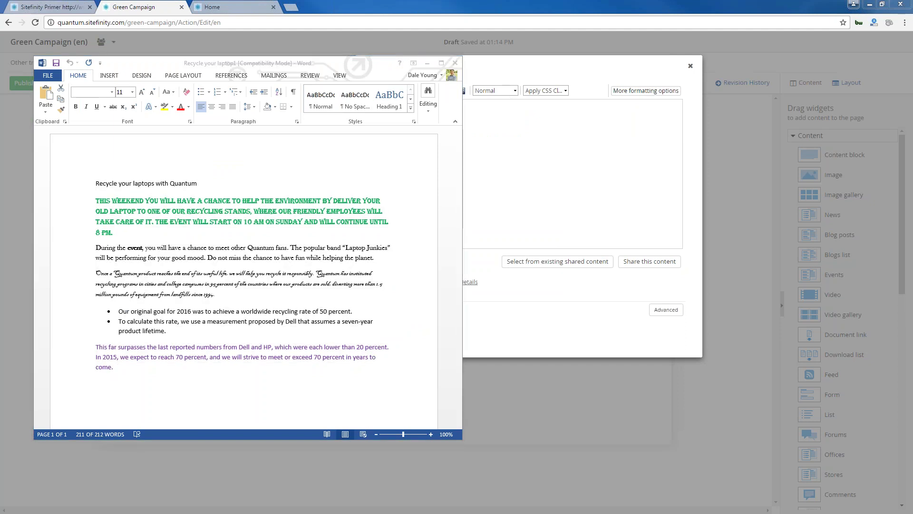
key("alt+Tab")
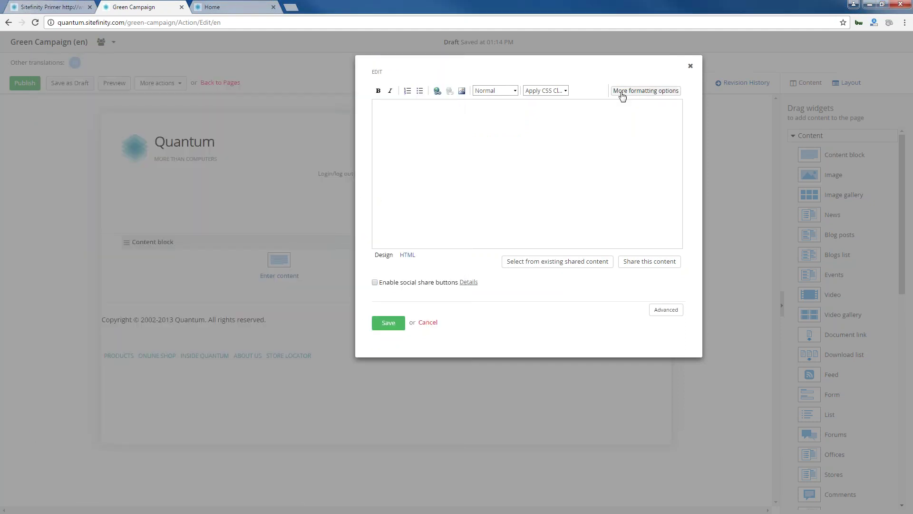
left_click(621, 94)
- Browse the editor's font families without choosing one, revert to basic formatting options, then bring Word forward
left_click(412, 118)
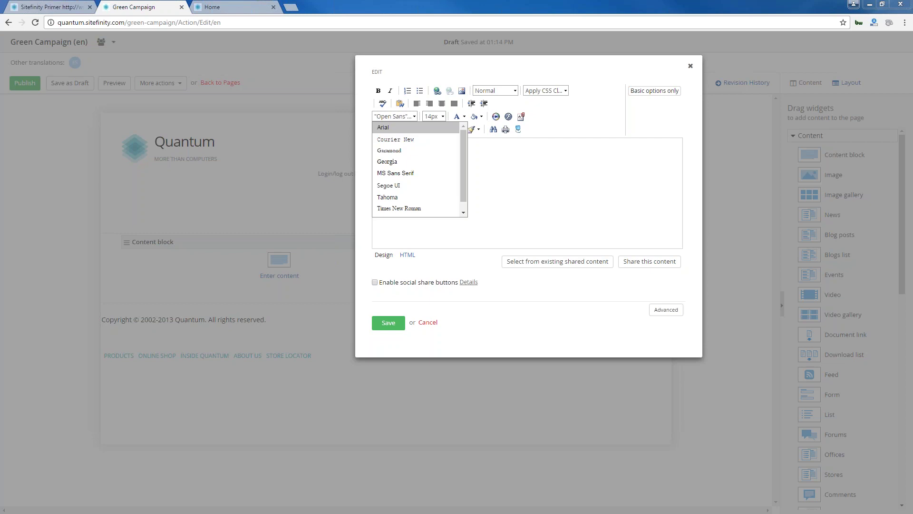
scroll(465, 176, "down", 1)
scroll(464, 171, "up", 1)
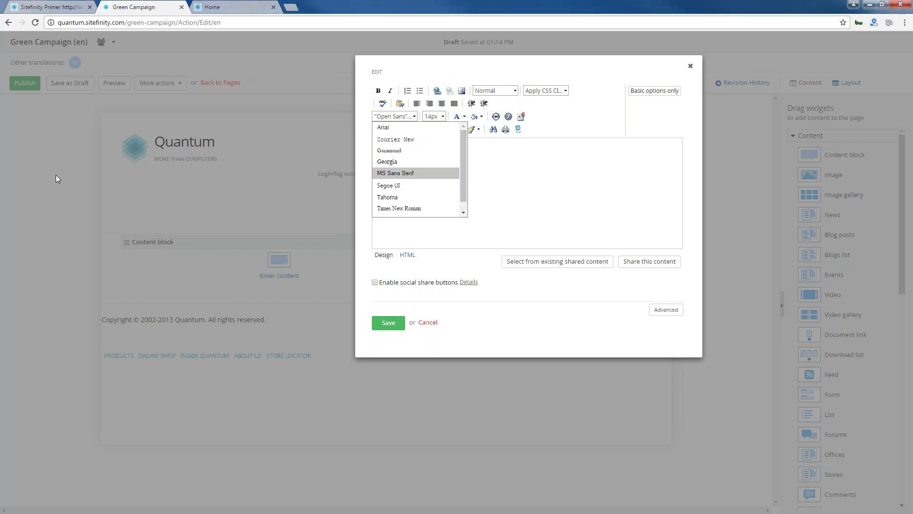
left_click(552, 123)
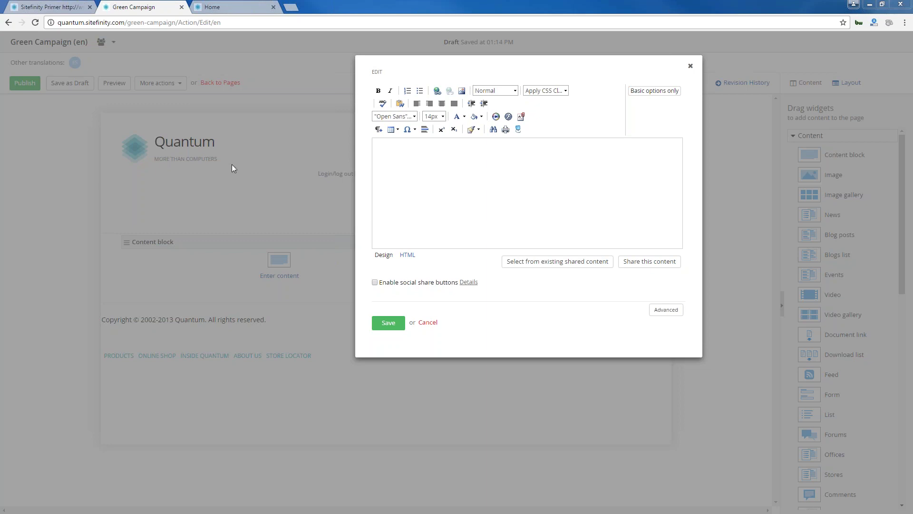
left_click(652, 90)
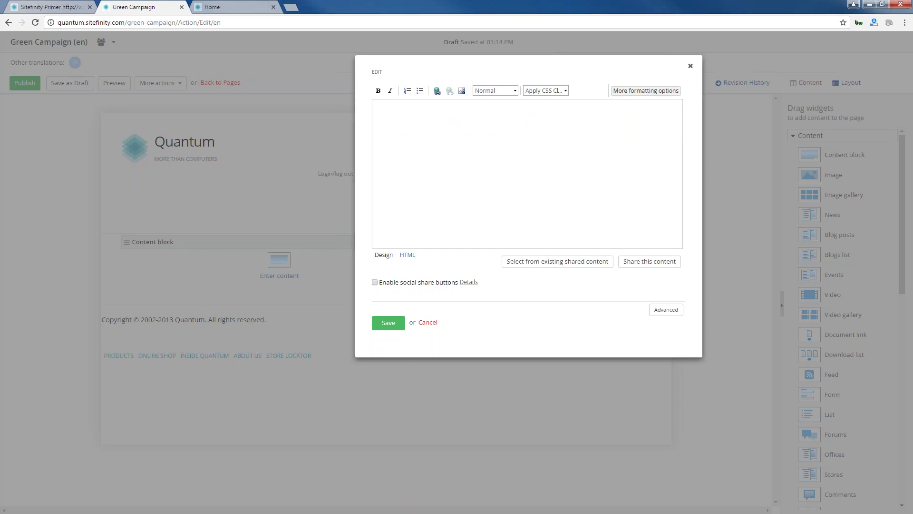
key("alt+Tab")
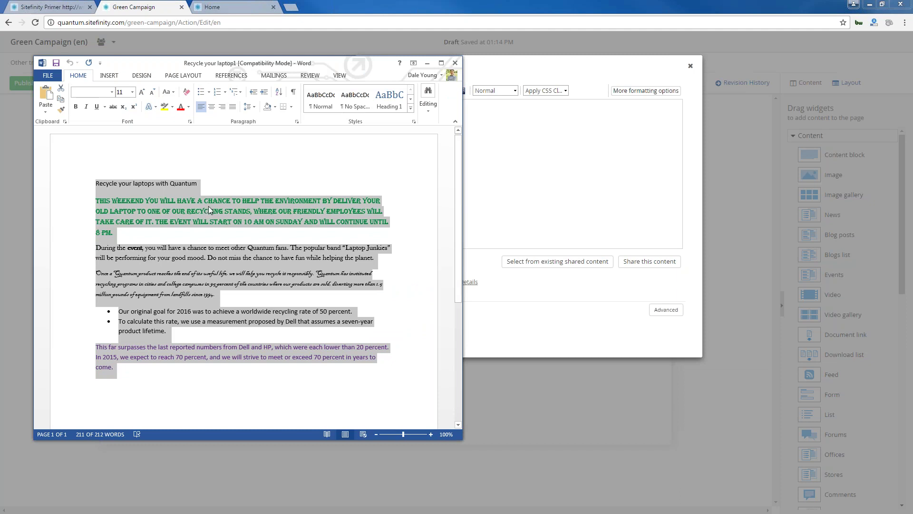
left_click(577, 144)
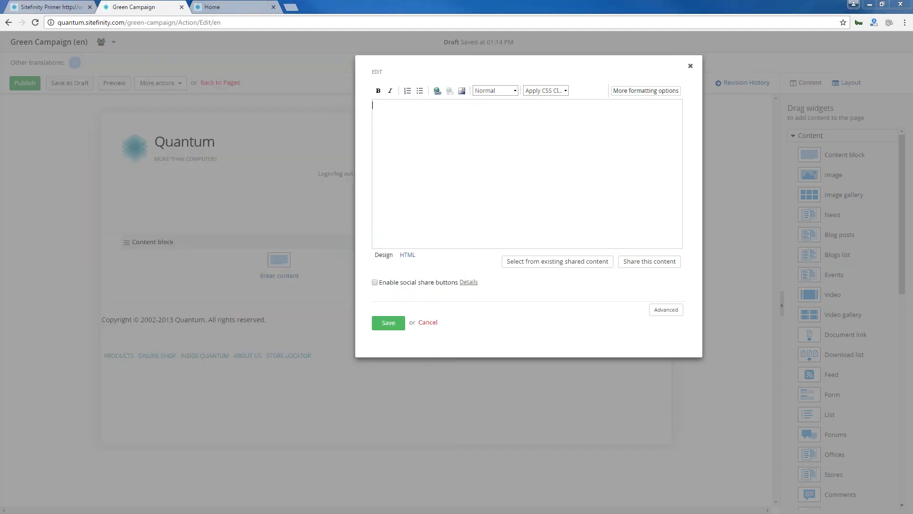
- Copy the recycling article from Word and paste it, with its bulleted goals, into the content block
key("alt+Tab")
right_click(166, 263)
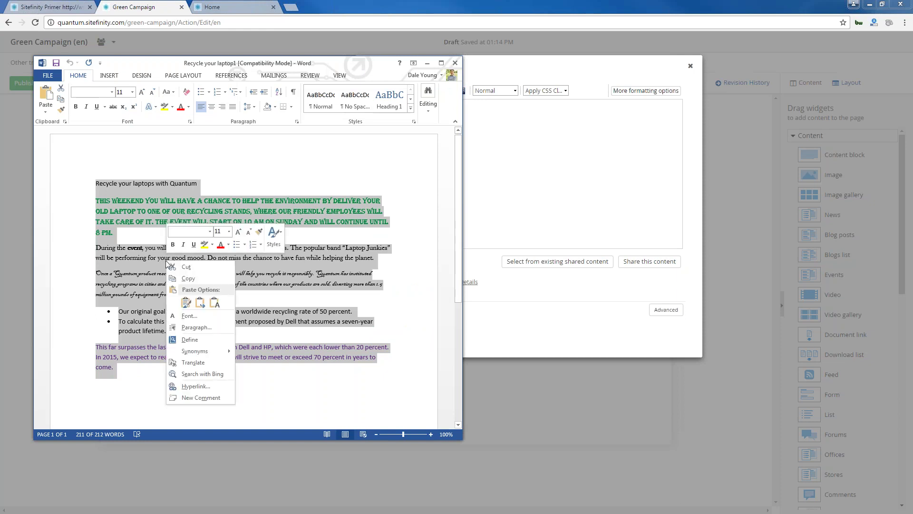
left_click(188, 279)
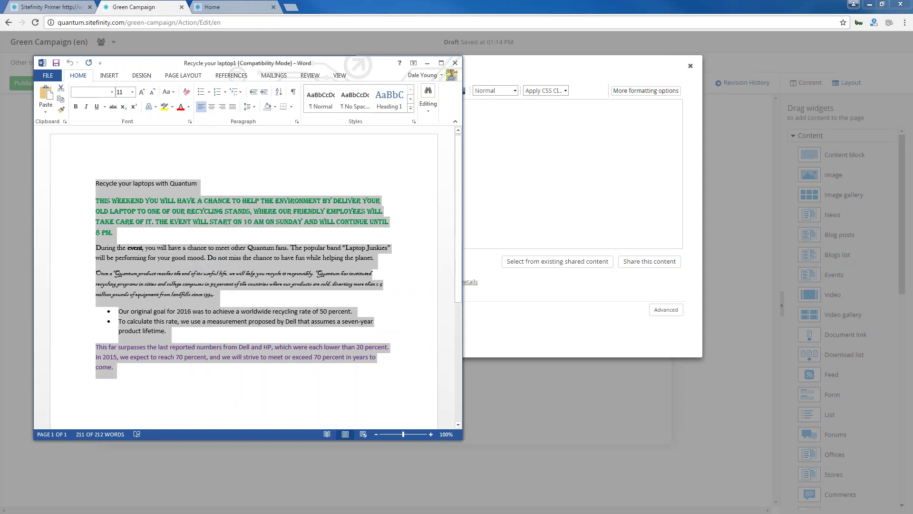
key("alt+Tab")
right_click(395, 126)
left_click(409, 183)
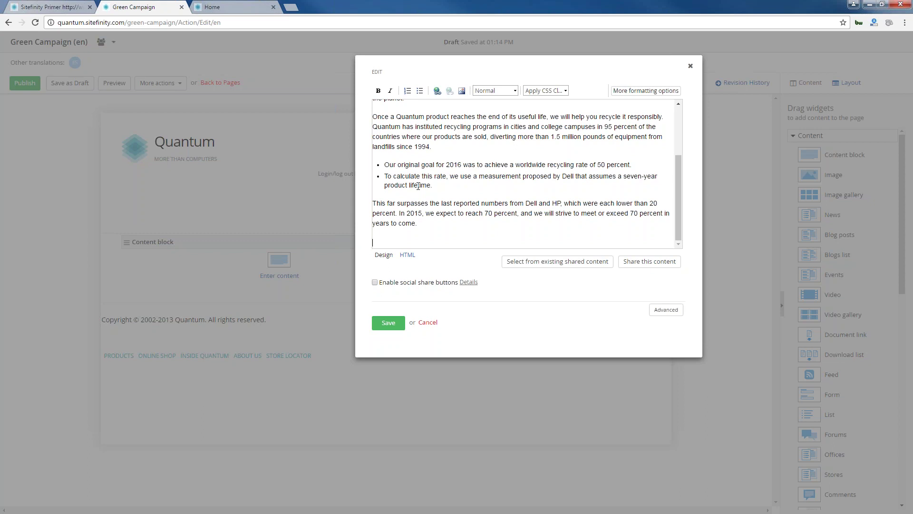
- View the pasted recycling article's HTML source markup in the content editor
left_click(408, 256)
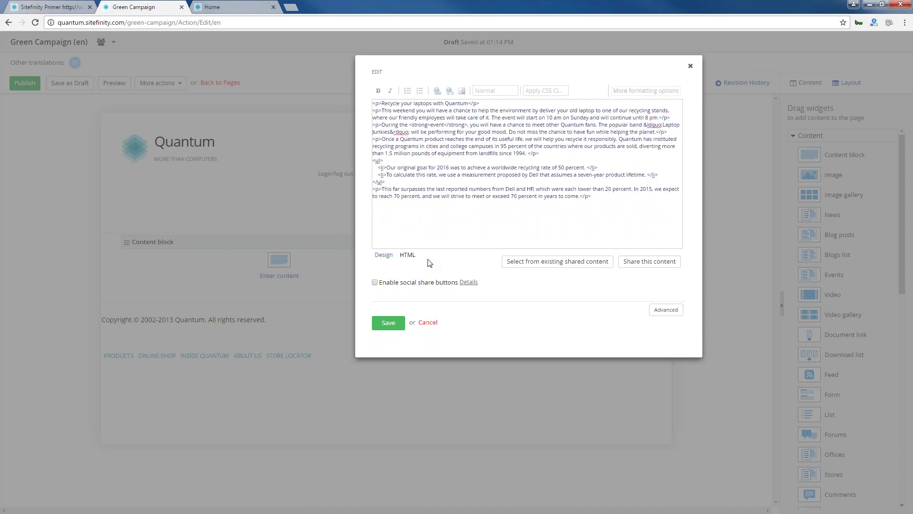
- In Design view, make 'Recycle your laptops with Quantum' a Heading 1, then start an image insert at the During paragraph
left_click(382, 259)
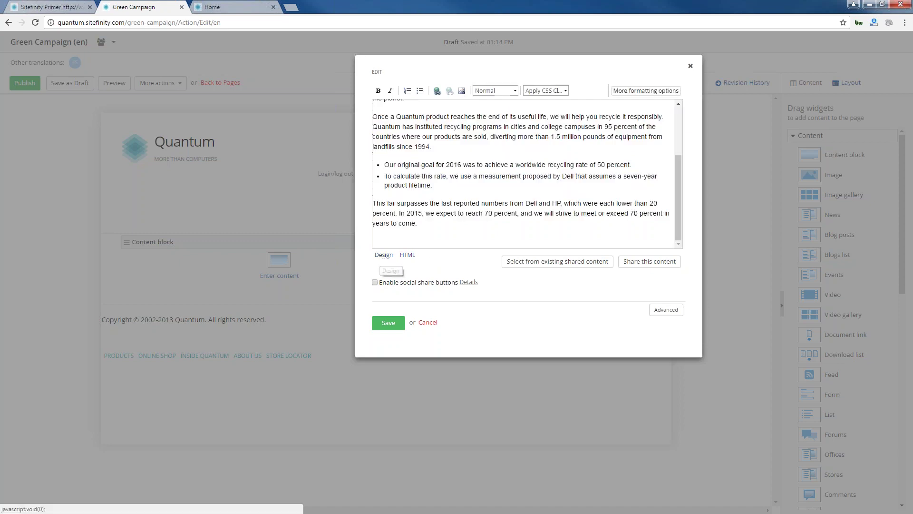
scroll(417, 206, "up", 1)
scroll(418, 206, "up", 1)
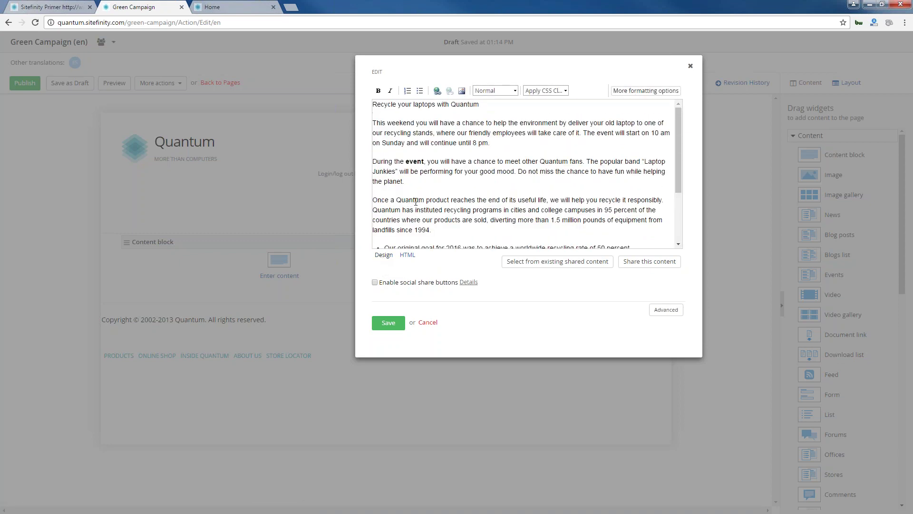
left_click_drag(490, 102, 369, 104)
left_click(509, 90)
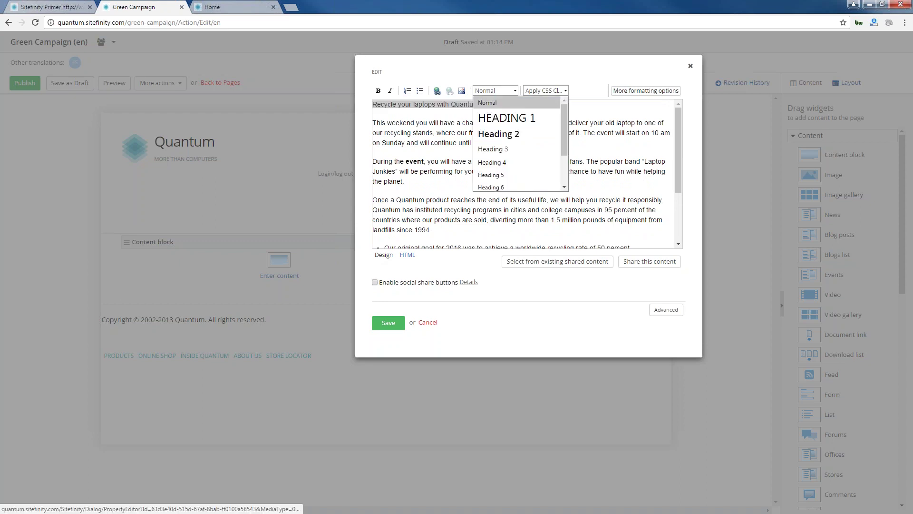
left_click(505, 117)
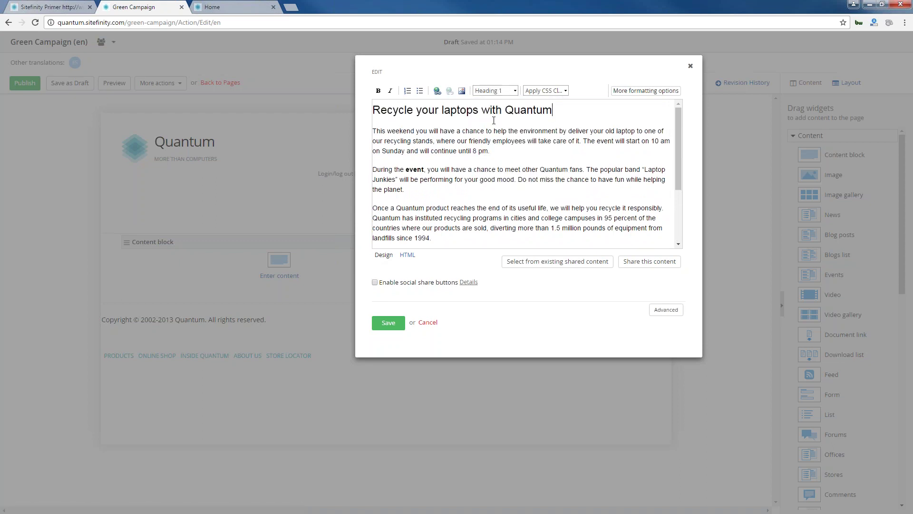
left_click(374, 170)
left_click(461, 90)
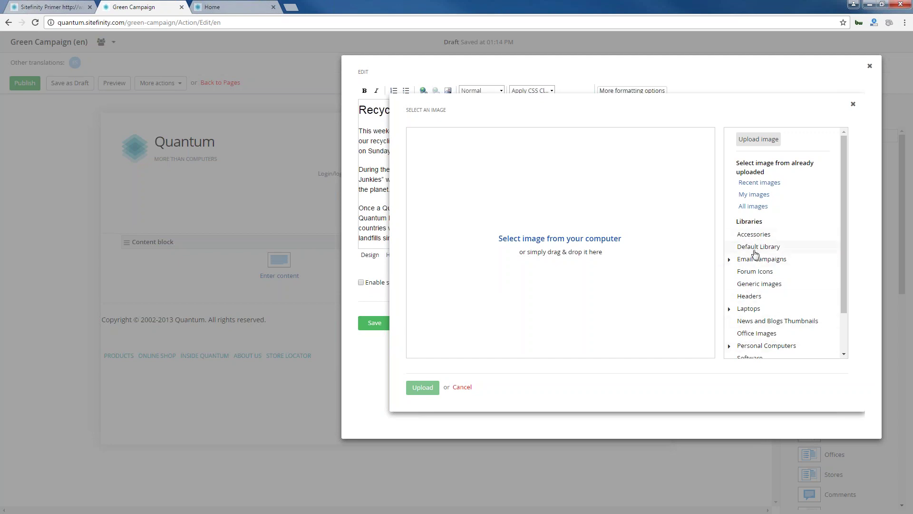
- Insert the laptop image 'The new Magnon' from recent images, aligned left at its original size
left_click(754, 186)
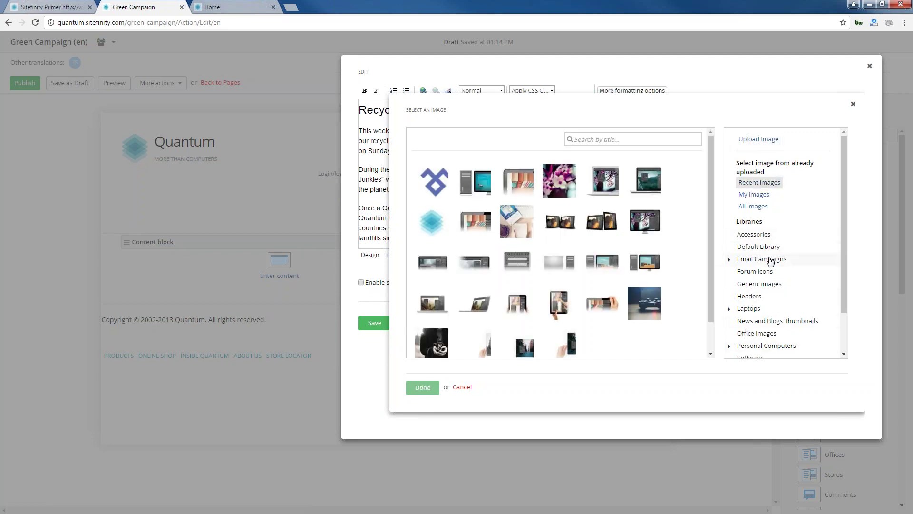
left_click(655, 186)
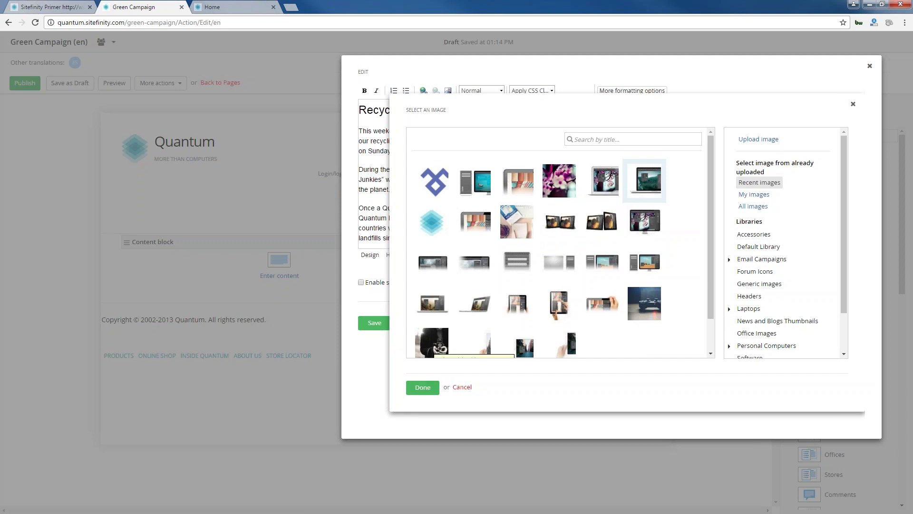
left_click(423, 388)
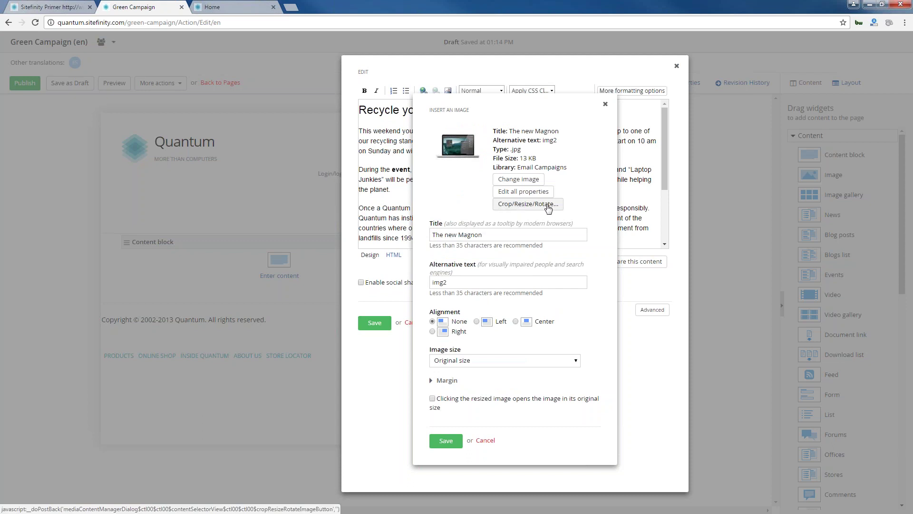
left_click(493, 235)
left_click(458, 283)
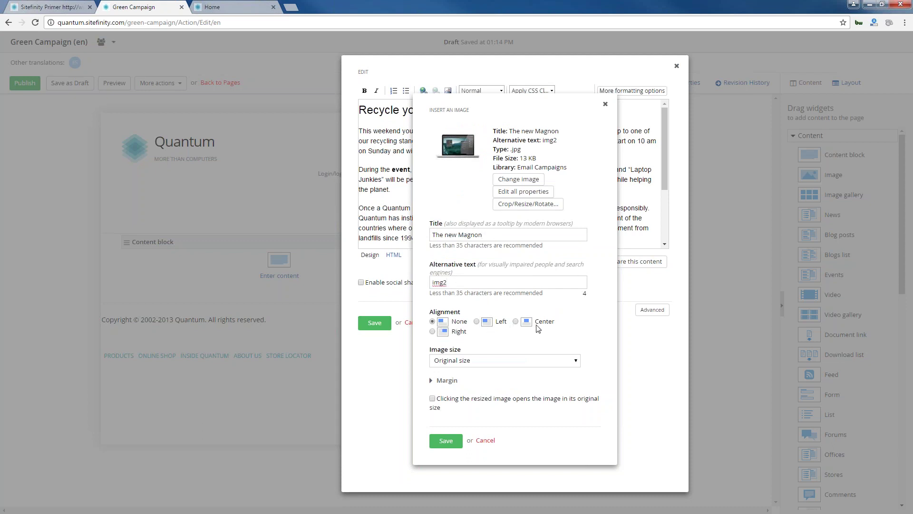
left_click(477, 322)
left_click(469, 363)
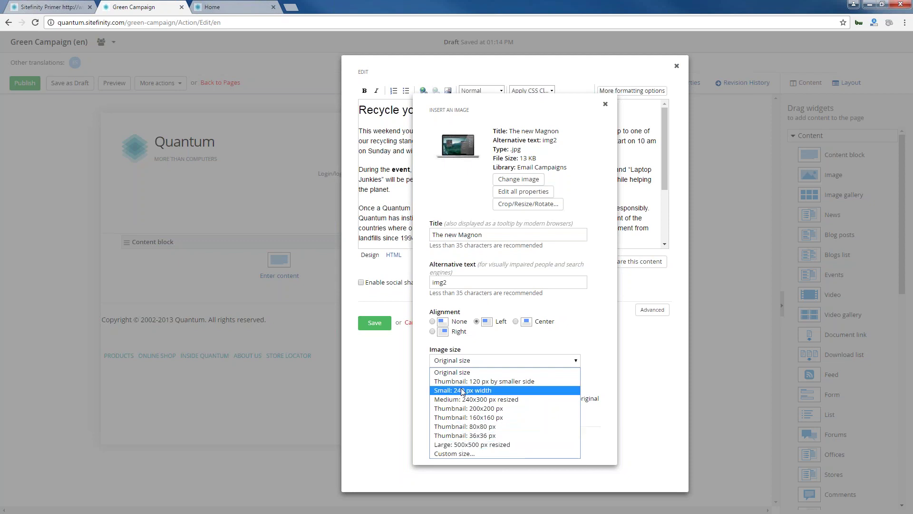
left_click(464, 372)
left_click(446, 441)
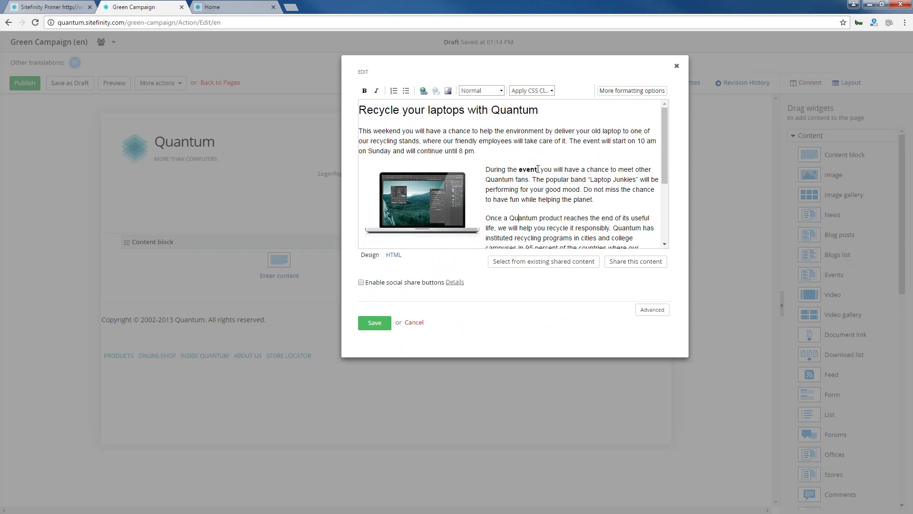
left_click_drag(538, 169, 519, 169)
left_click(424, 91)
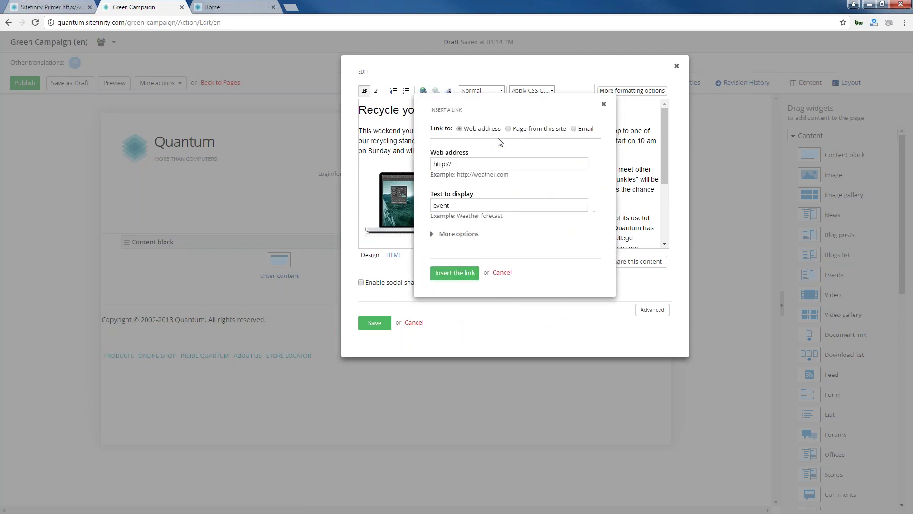
left_click(508, 129)
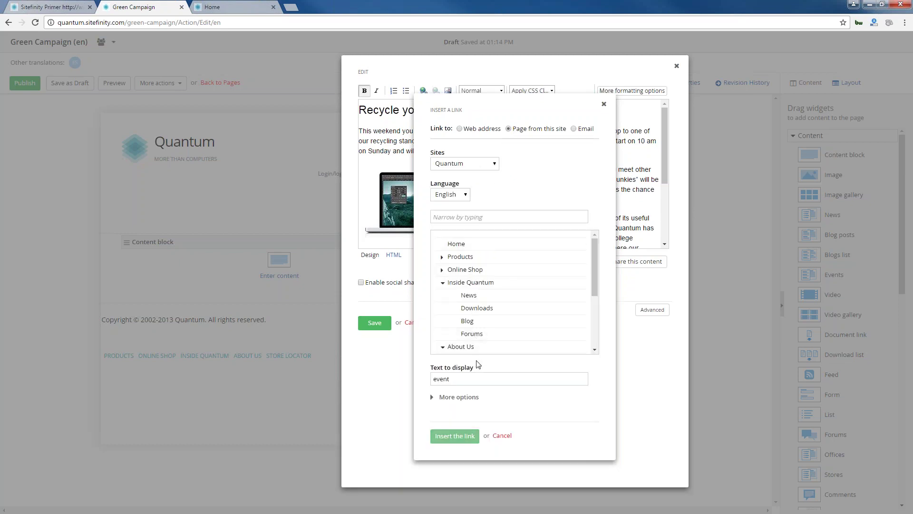
left_click(574, 129)
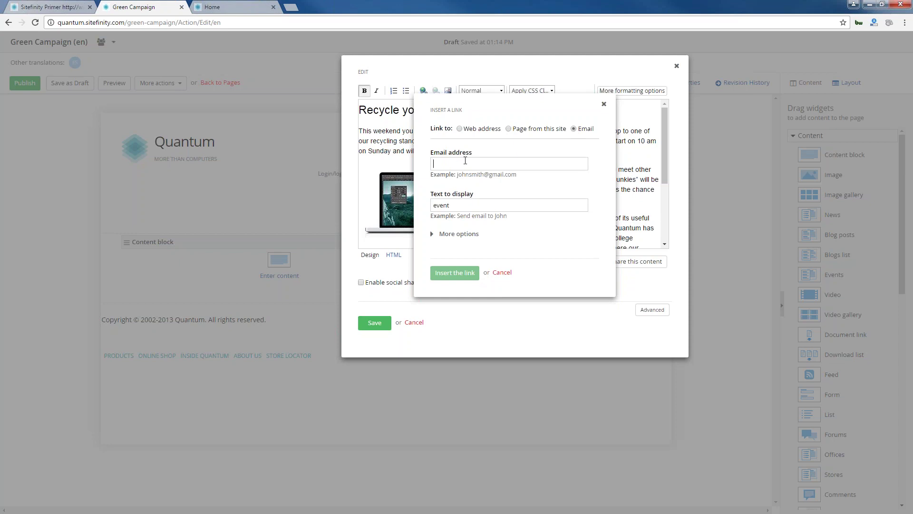
left_click(459, 129)
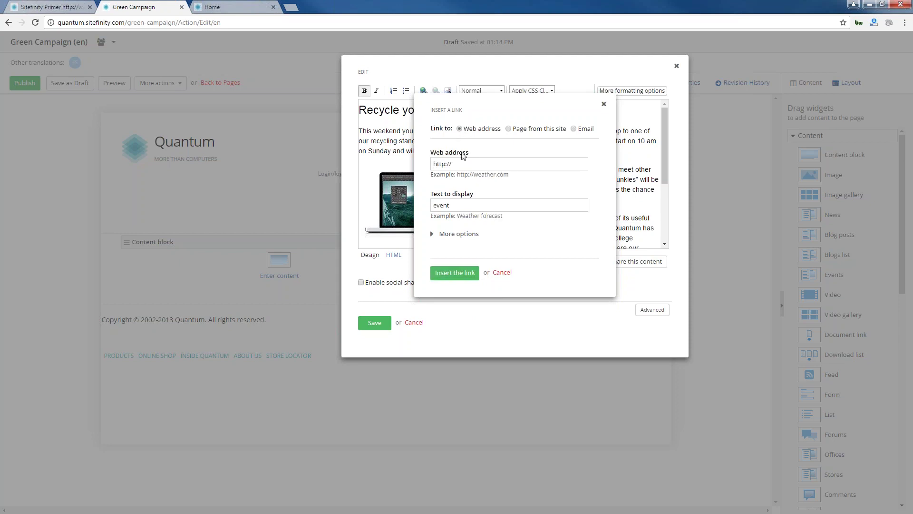
type("www.sitefinity.com")
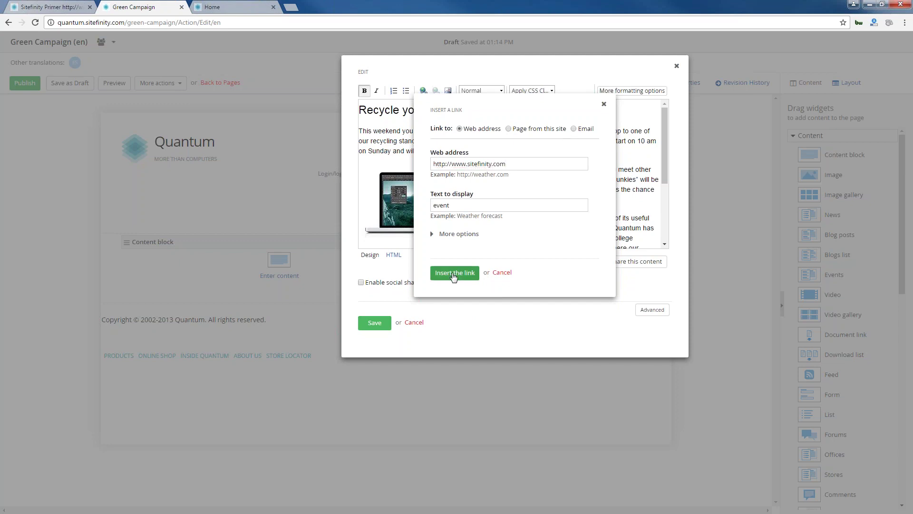
left_click(455, 273)
left_click(374, 322)
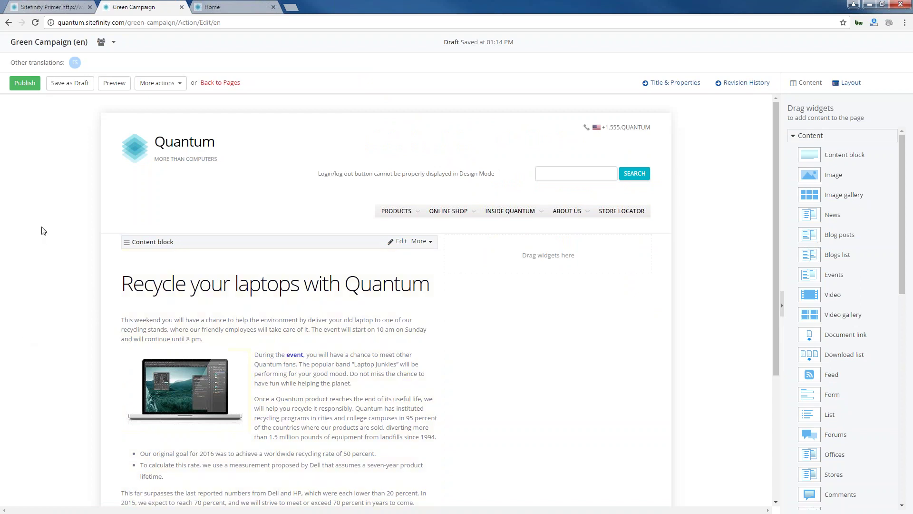
- Drag a News widget into the empty right column beside the article and open its settings
scroll(73, 228, "down", 1)
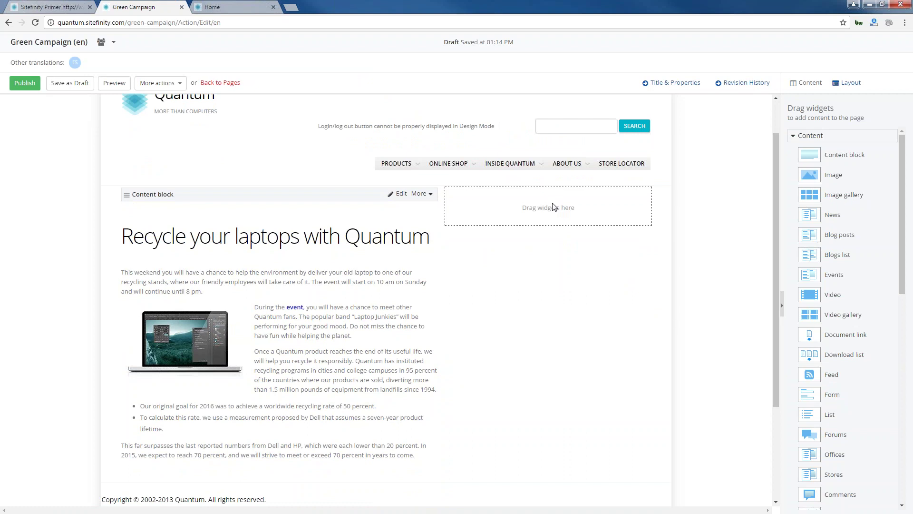
left_click_drag(847, 214, 582, 212)
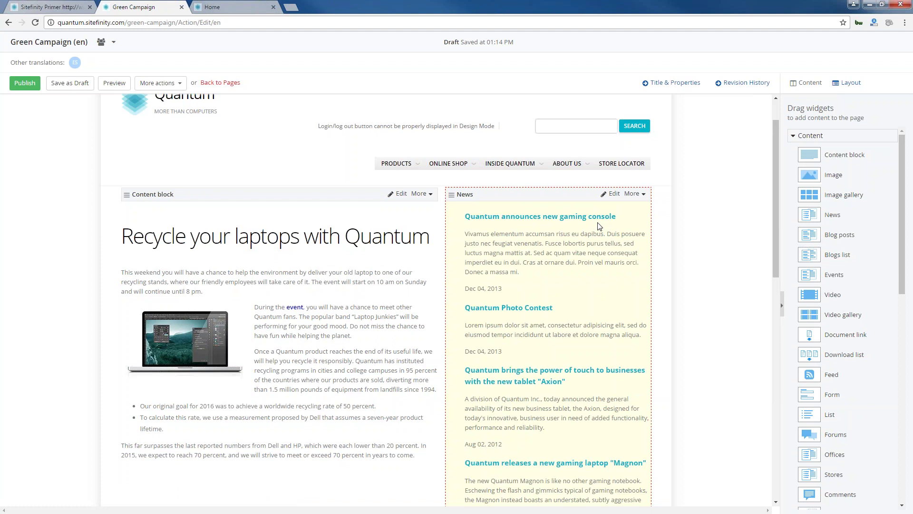
left_click(613, 194)
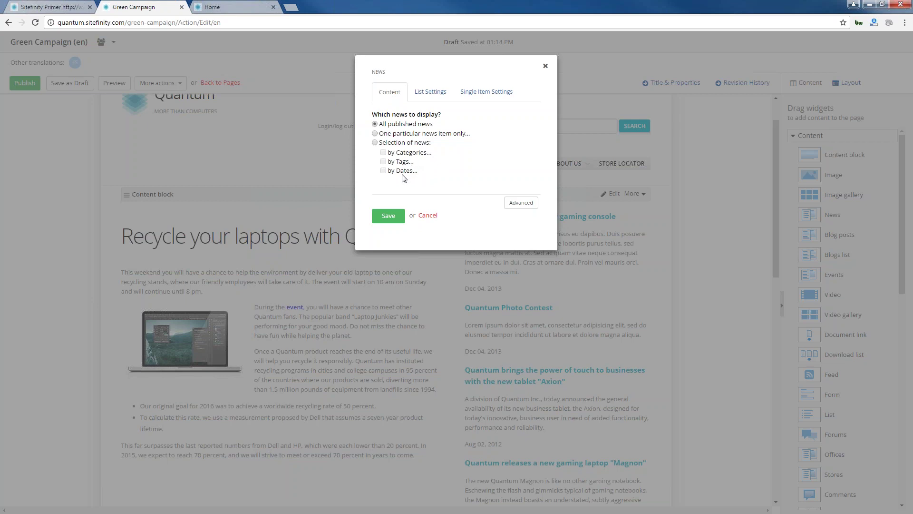
- Limit the News list to 3 items, keeping newest-first sorting and the titles, dates and summaries layout
left_click(433, 91)
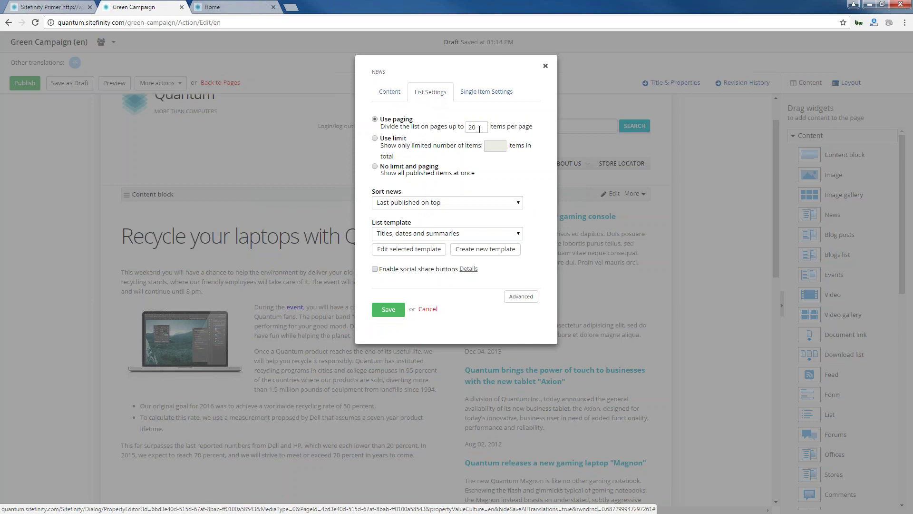
left_click_drag(475, 127, 453, 126)
left_click(447, 141)
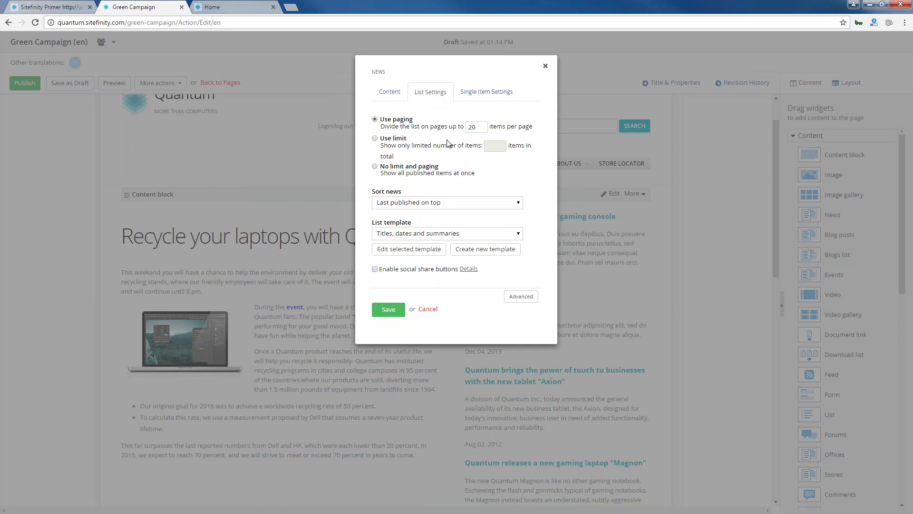
left_click(375, 138)
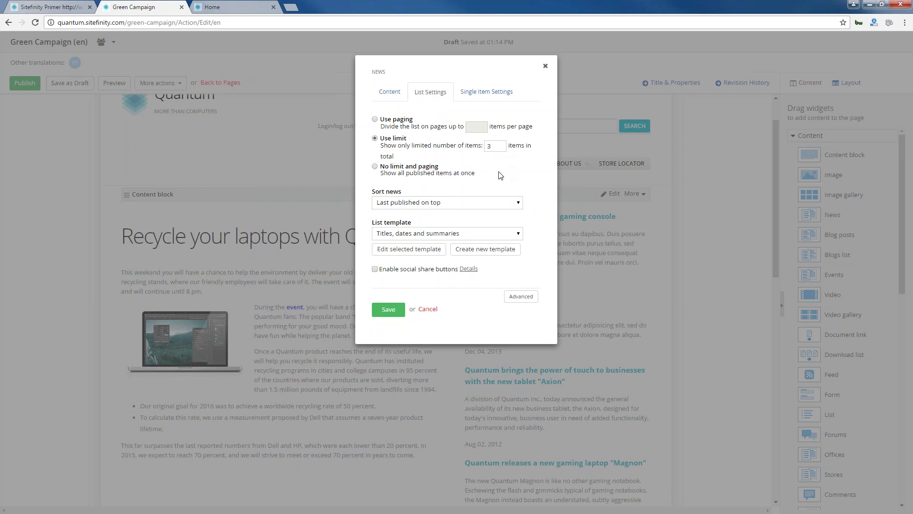
left_click(503, 204)
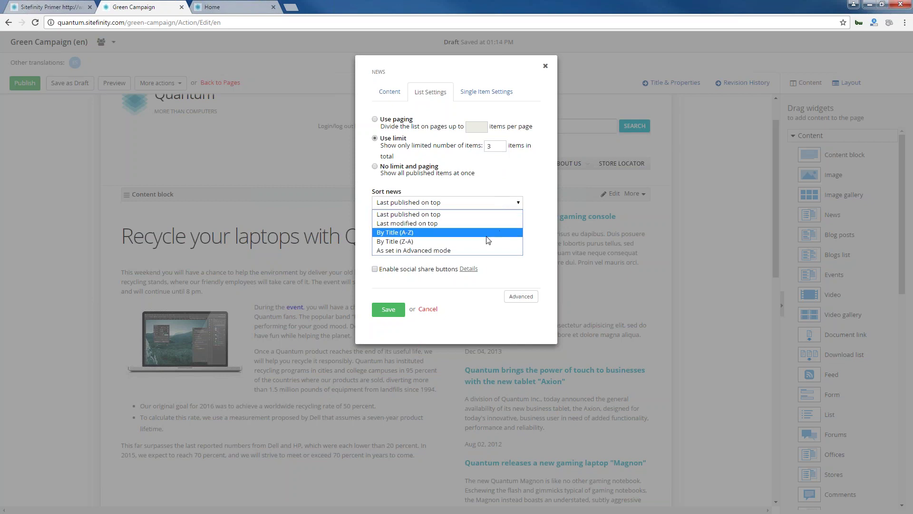
left_click(480, 215)
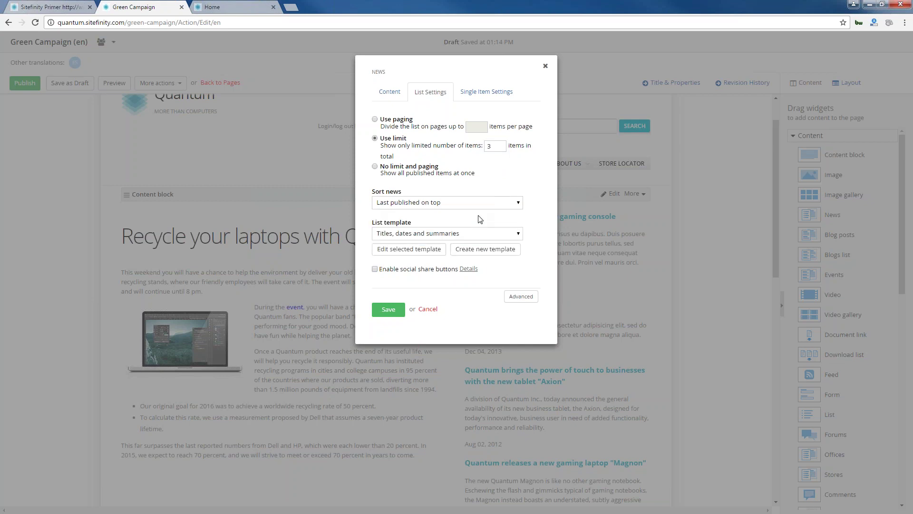
left_click(478, 236)
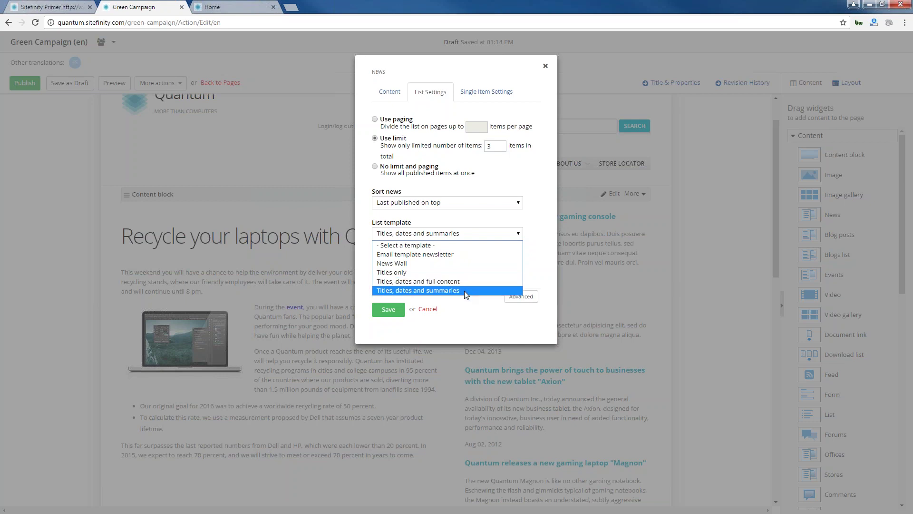
left_click(465, 292)
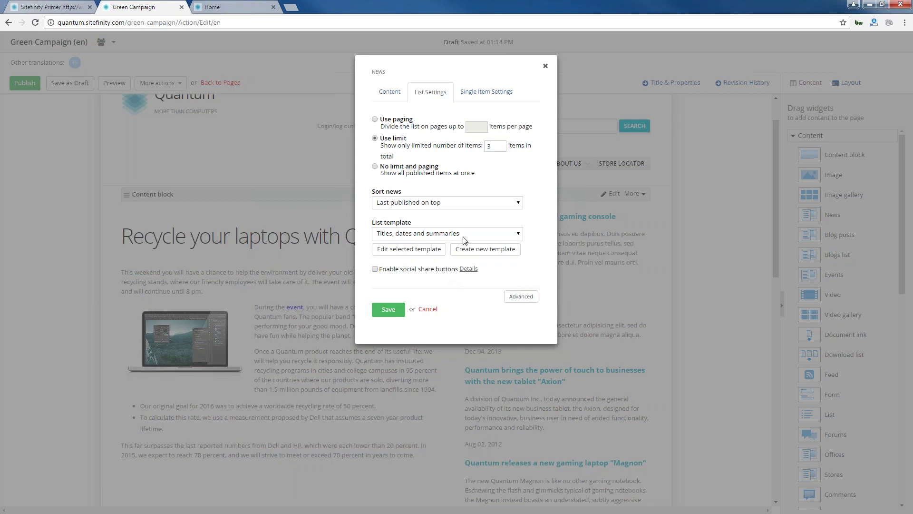
left_click(491, 95)
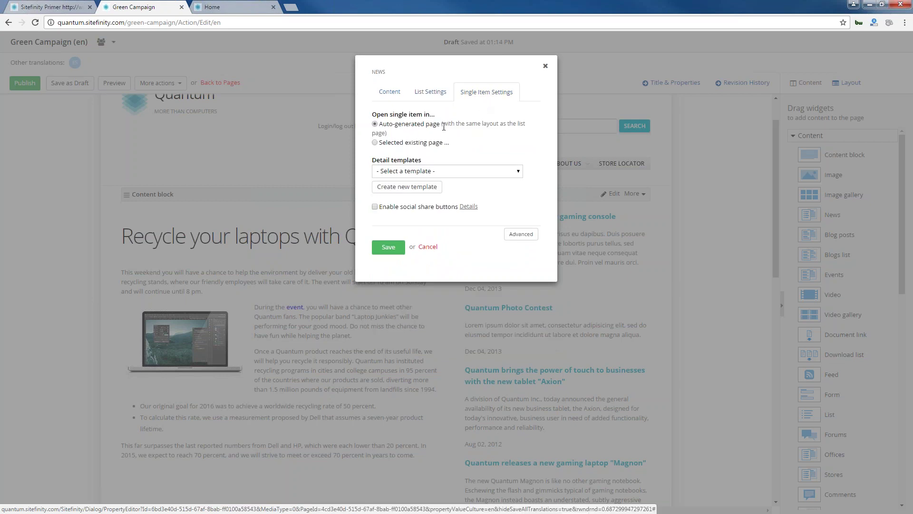
- Choose Selected existing page, set it to Inside Quantum > News, and save the News widget settings
left_click_drag(443, 124, 384, 126)
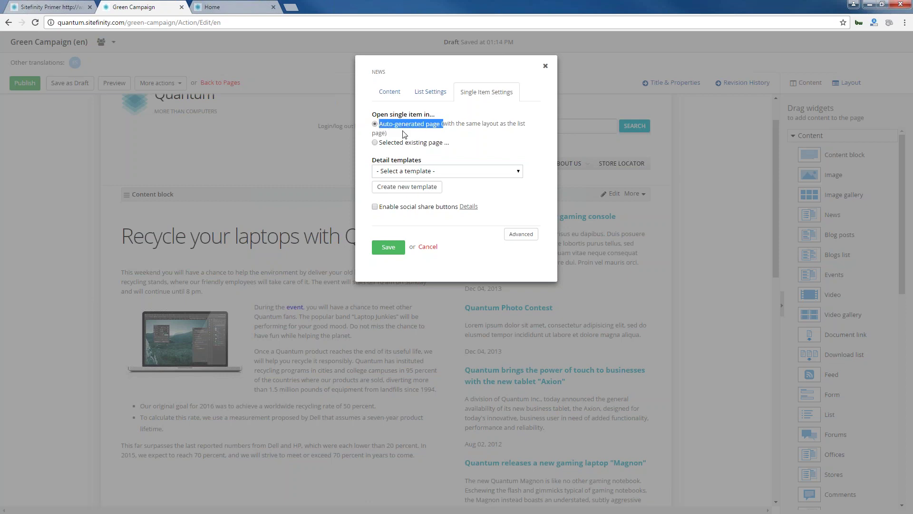
left_click(404, 135)
left_click(376, 143)
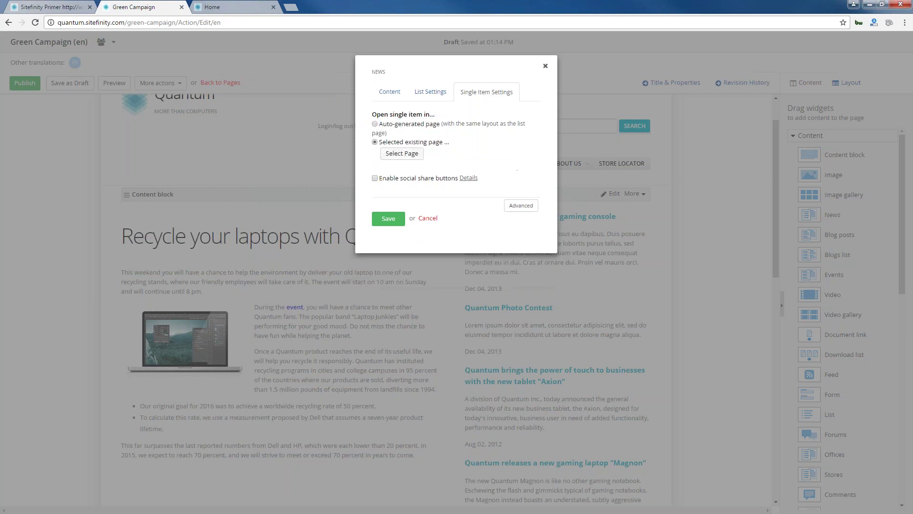
left_click(402, 154)
left_click(403, 173)
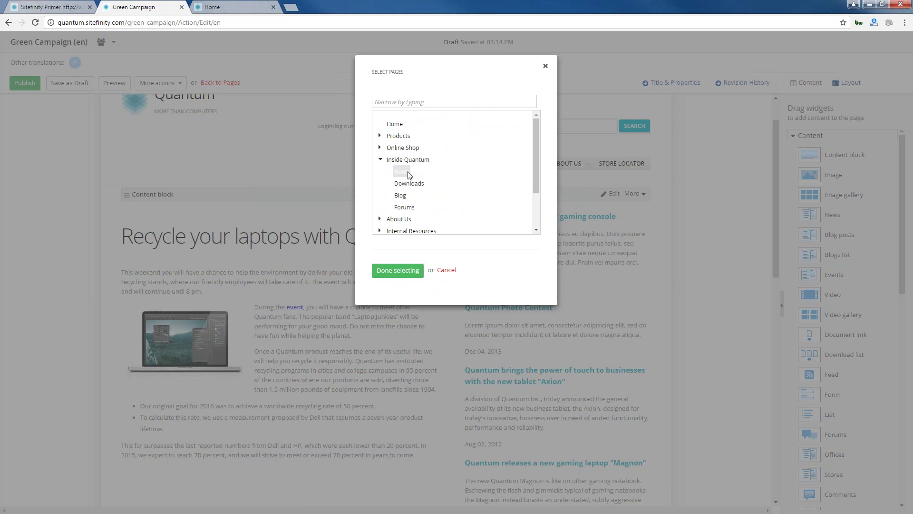
left_click(391, 269)
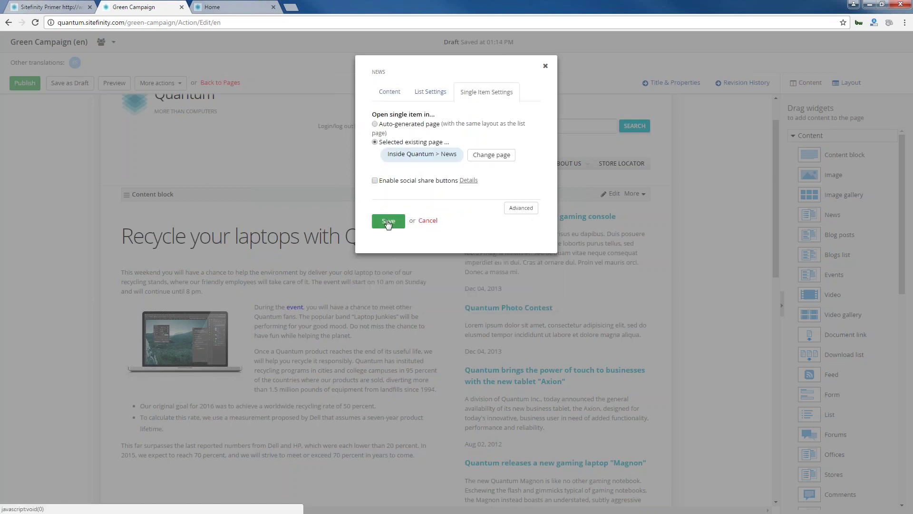
left_click(388, 222)
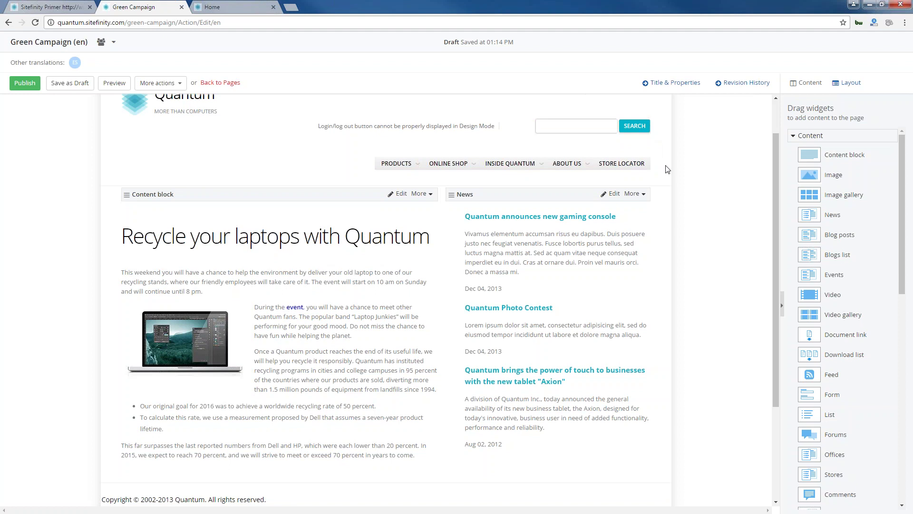
- Drop a Page sharing widget below the recycling article and save its default Facebook, Twitter, LinkedIn, Google+ networks
left_click(803, 140)
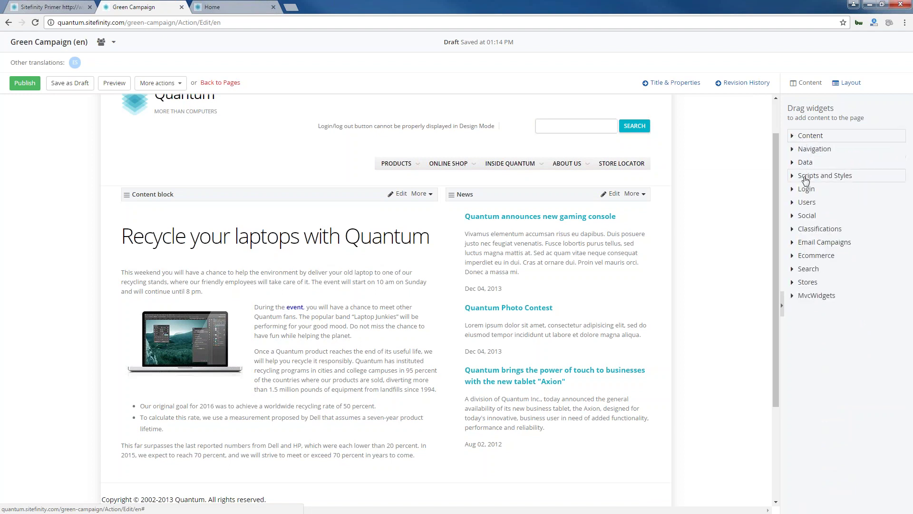
left_click(807, 217)
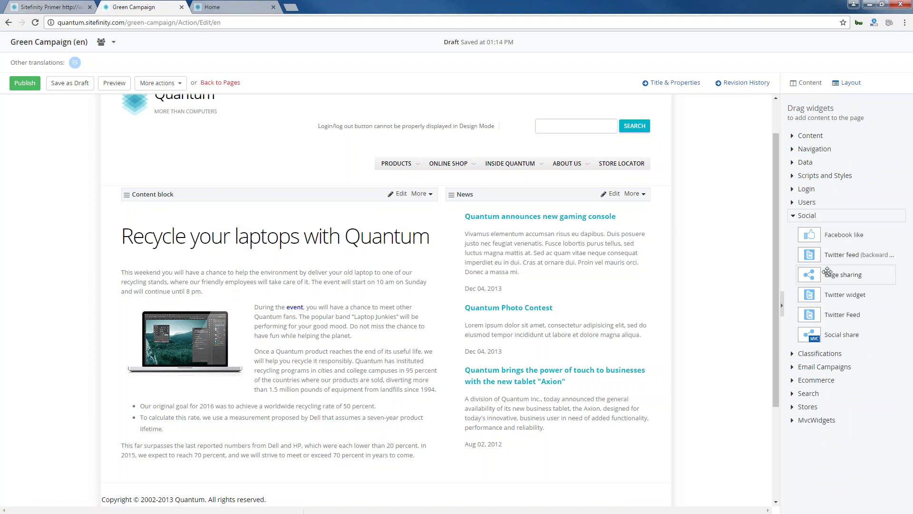
left_click_drag(835, 275, 360, 416)
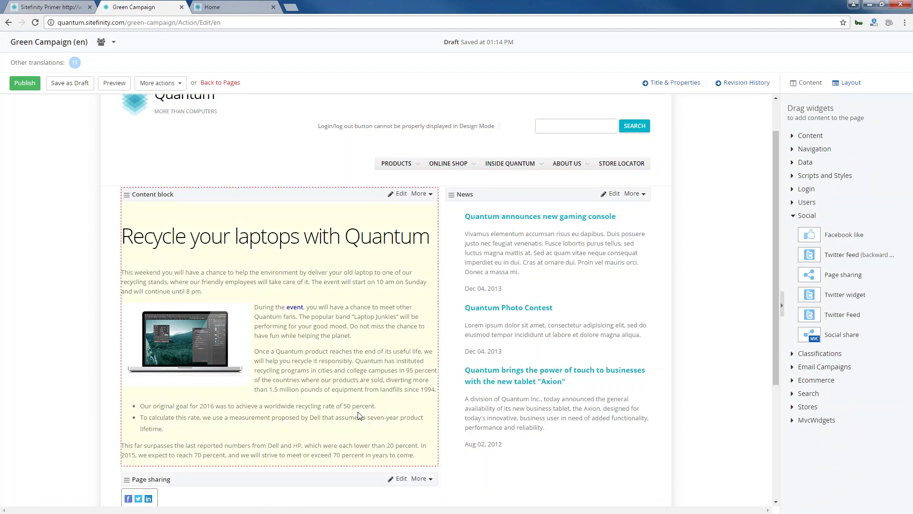
left_click(400, 432)
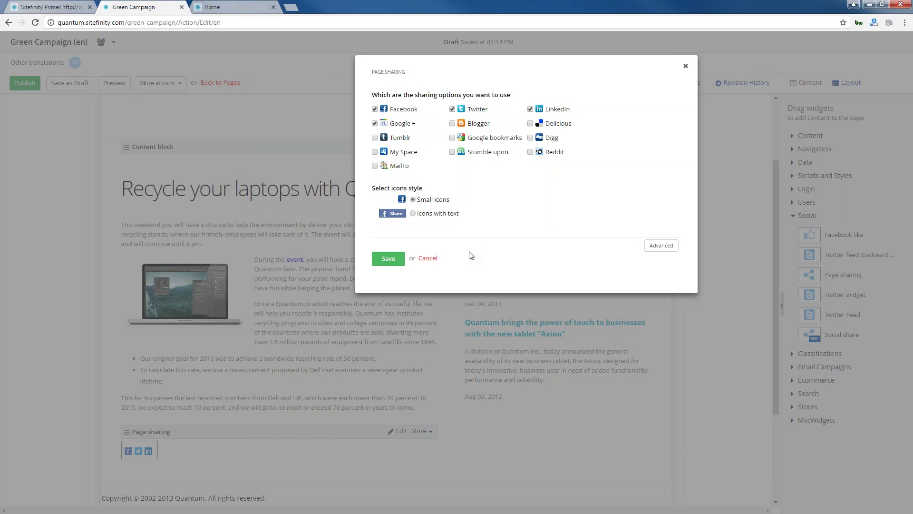
left_click(402, 259)
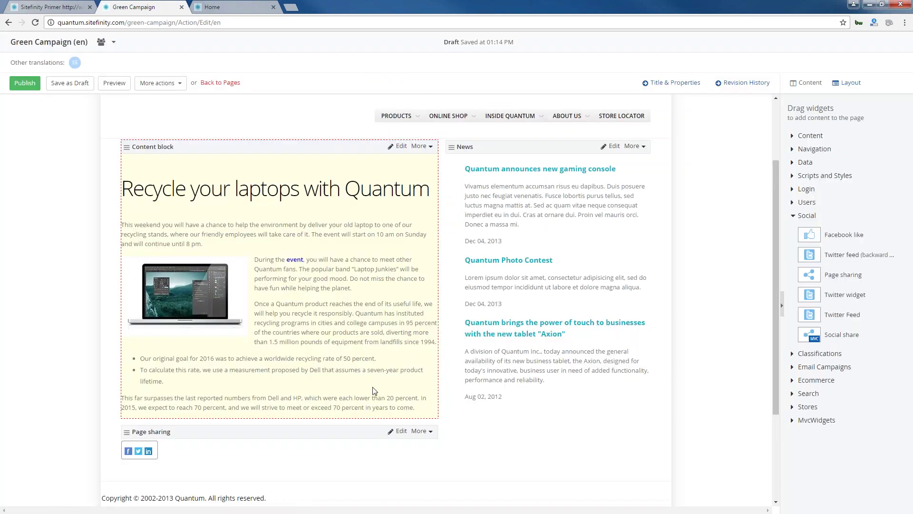
- Preview the Green Campaign page in a new tab, then close the preview
scroll(373, 388, "up", 2)
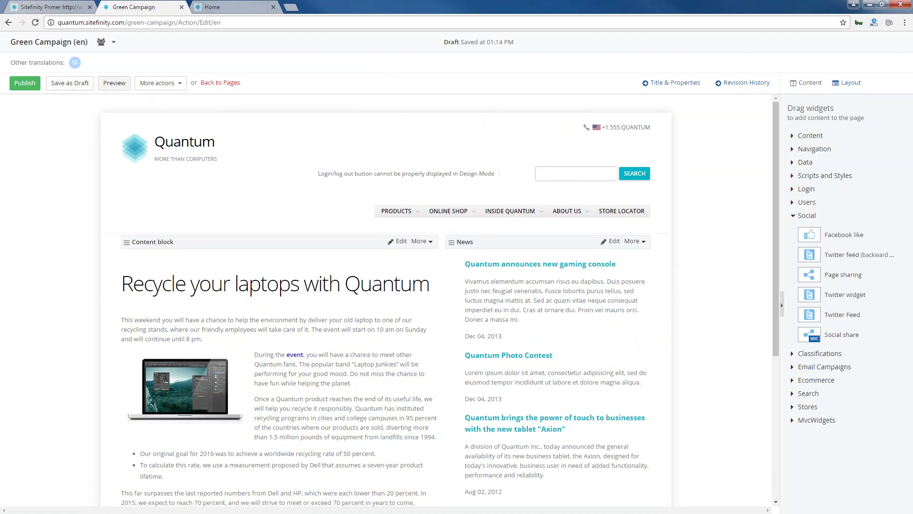
left_click(114, 82)
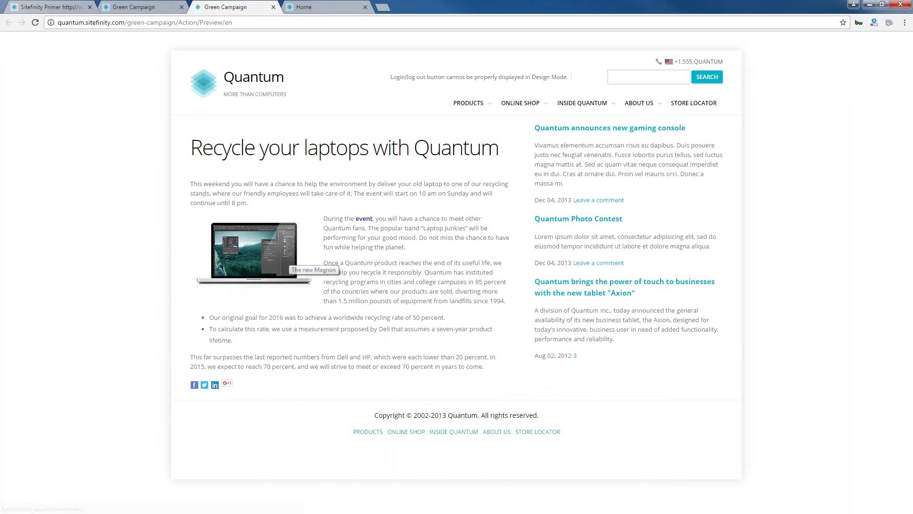
left_click(274, 7)
- Open the publish-on-specific-date dialog showing 09/23/2016 13:14, then close it without scheduling
left_click(180, 84)
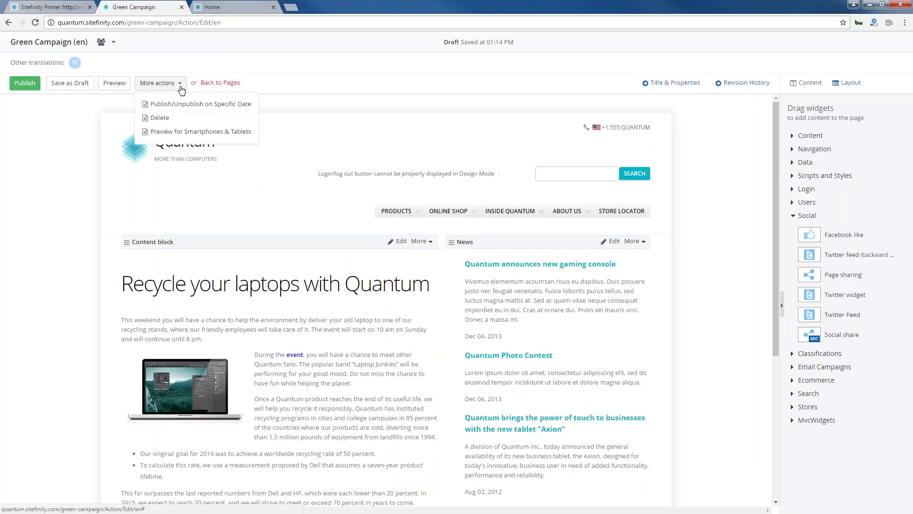
left_click(181, 104)
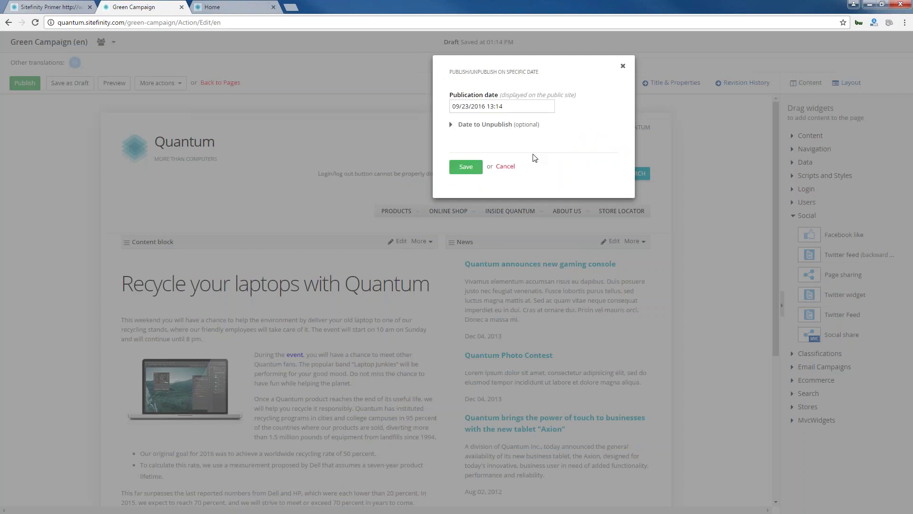
left_click(526, 106)
left_click_drag(529, 105, 318, 96)
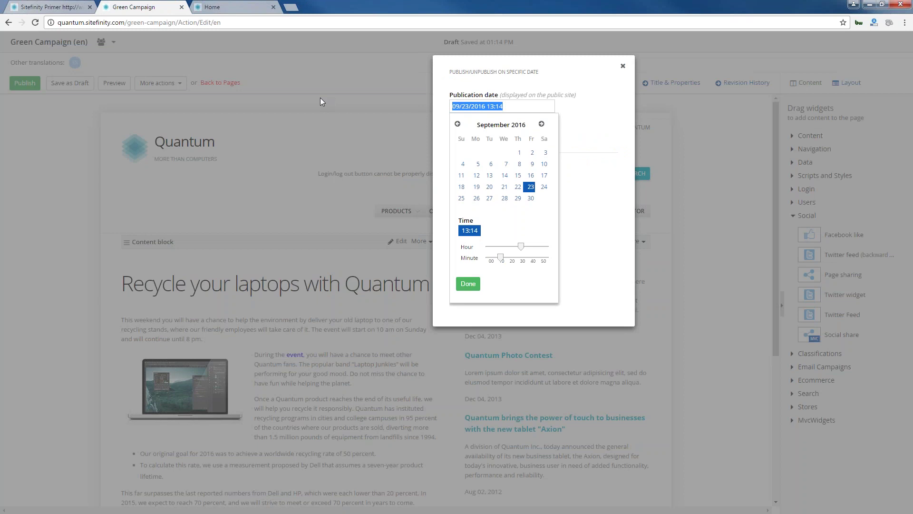
left_click(623, 66)
left_click(175, 84)
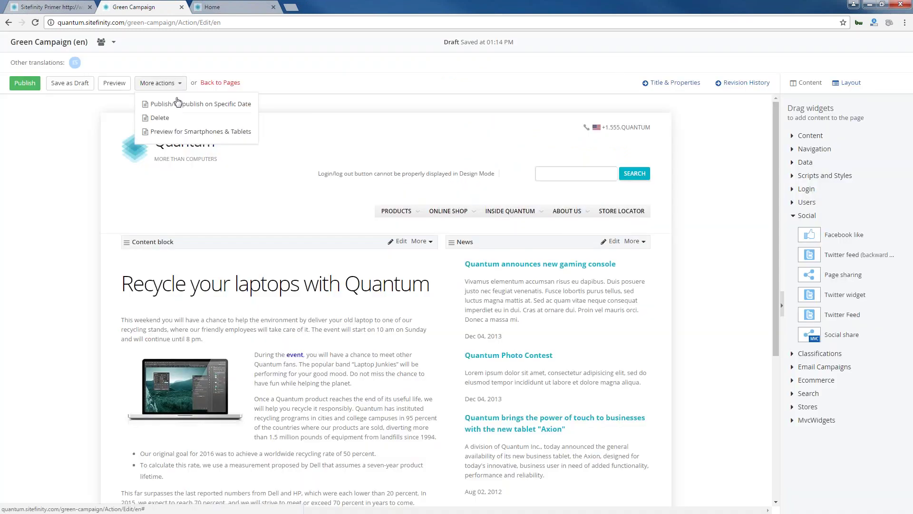
left_click(179, 135)
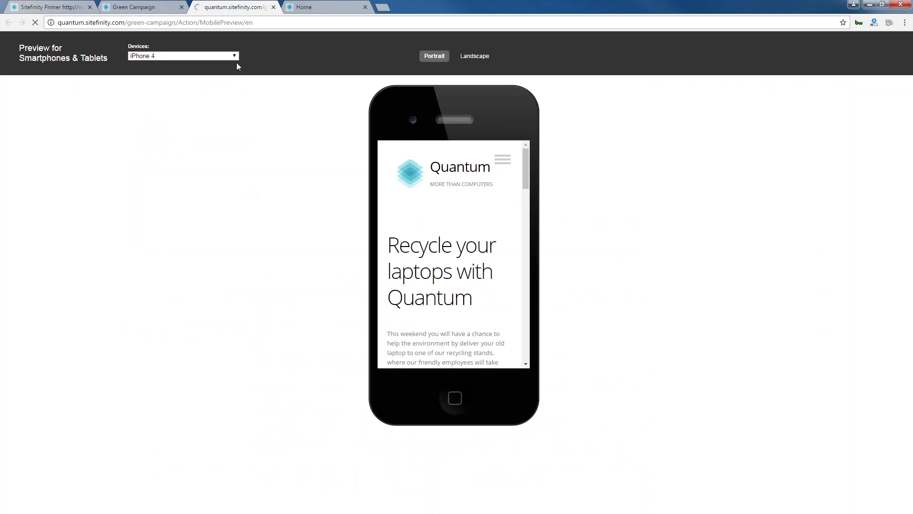
left_click(235, 56)
mouse_move(235, 79)
left_mouse_down()
mouse_move(246, 136)
mouse_move(233, 112)
mouse_move(234, 64)
left_mouse_up()
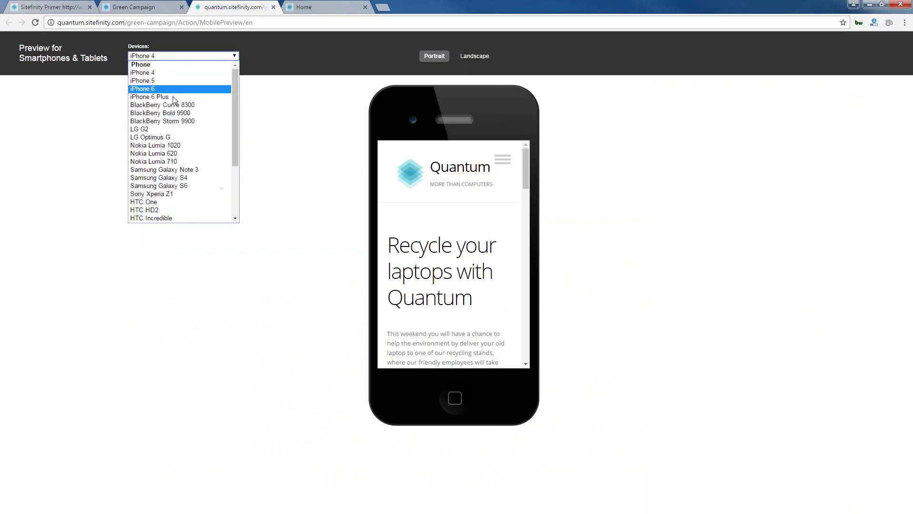
left_click(153, 97)
scroll(459, 249, "down", 2)
scroll(460, 249, "down", 2)
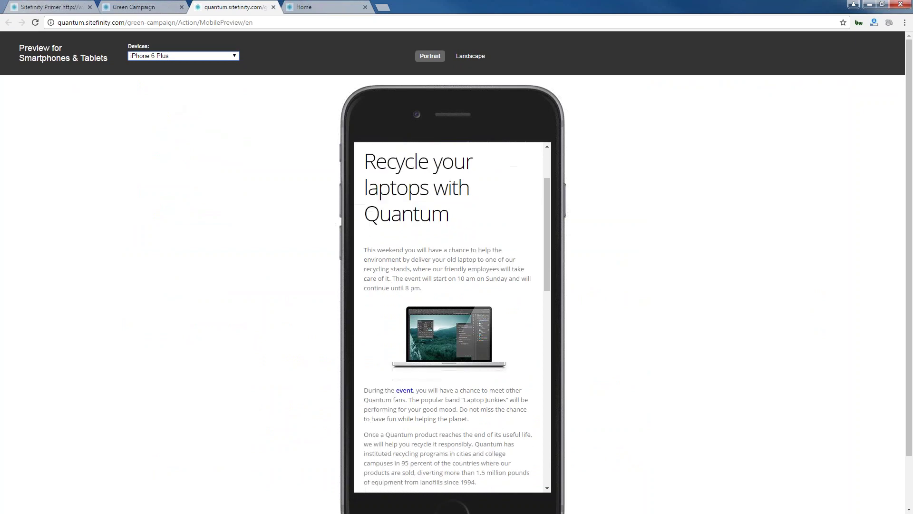
left_click_drag(546, 221, 547, 404)
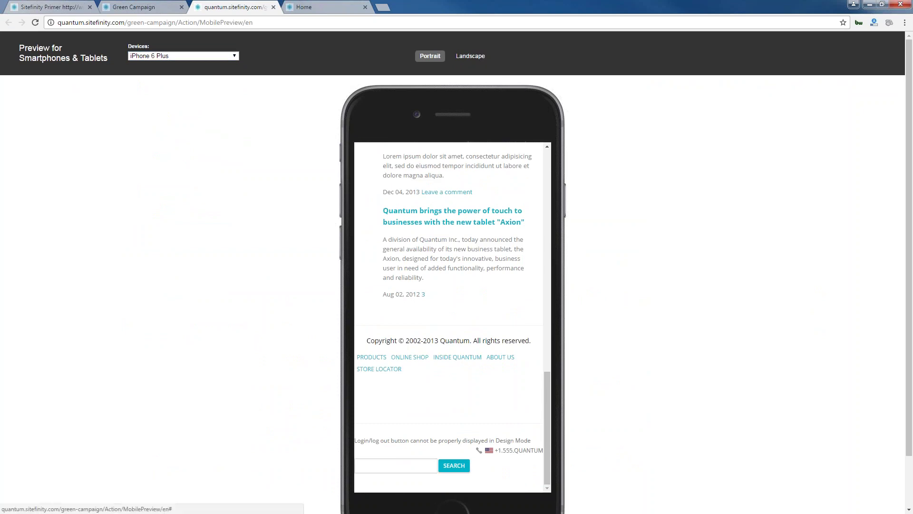
left_click(473, 56)
left_click(232, 57)
scroll(207, 119, "down", 3)
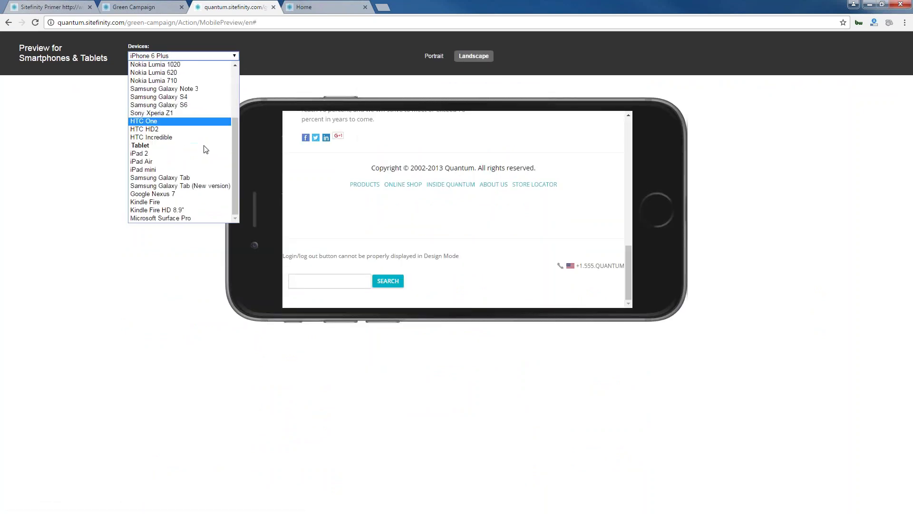
left_click(192, 156)
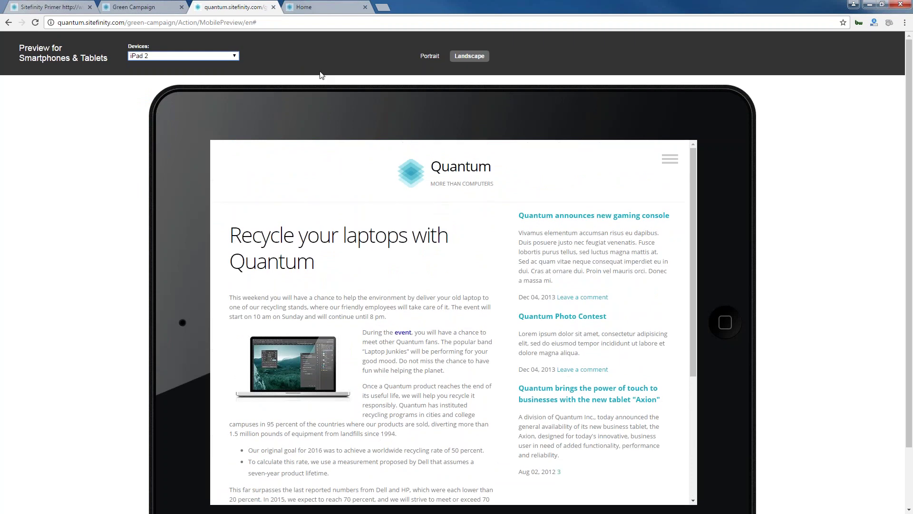
left_click(274, 7)
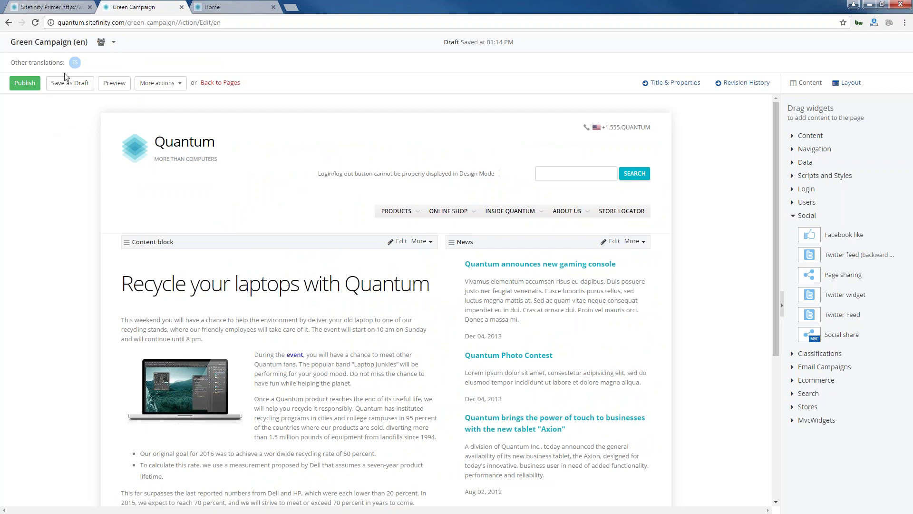
- Publish the Green Campaign page and switch to the live Quantum home page tab
left_click(24, 83)
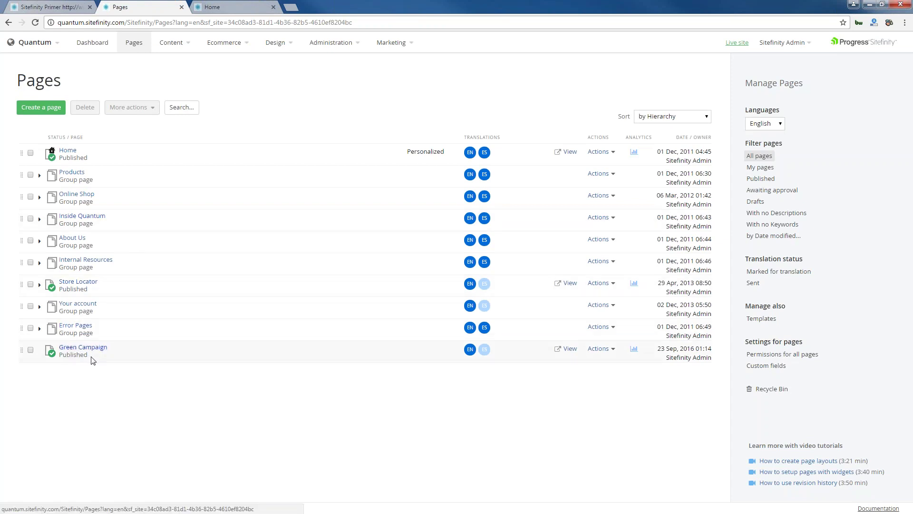
left_click(245, 7)
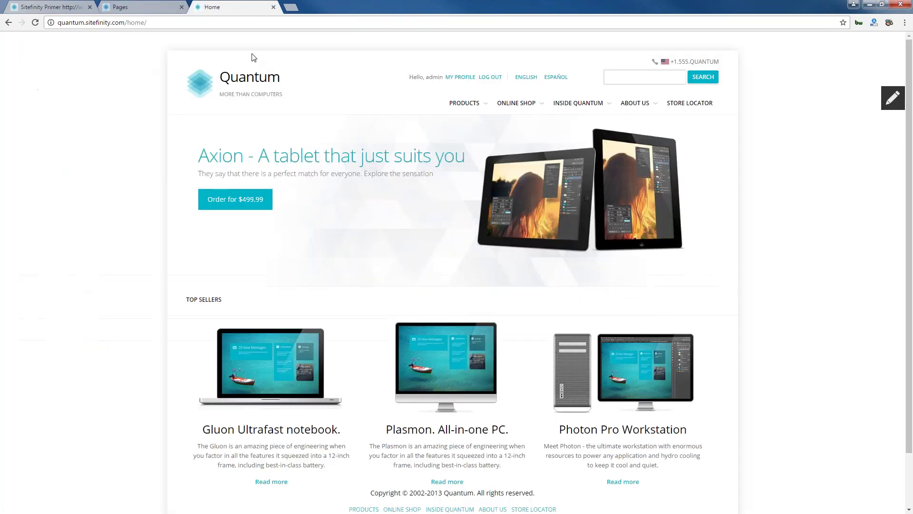
- Reload the Quantum homepage, open GREEN CAMPAIGN from its navigation, then return to the Pages list
left_click(250, 79)
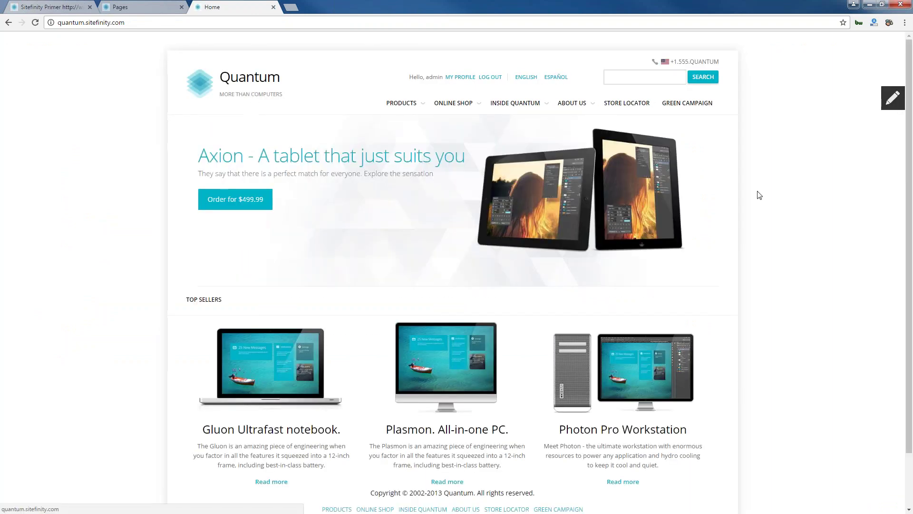
left_click(694, 108)
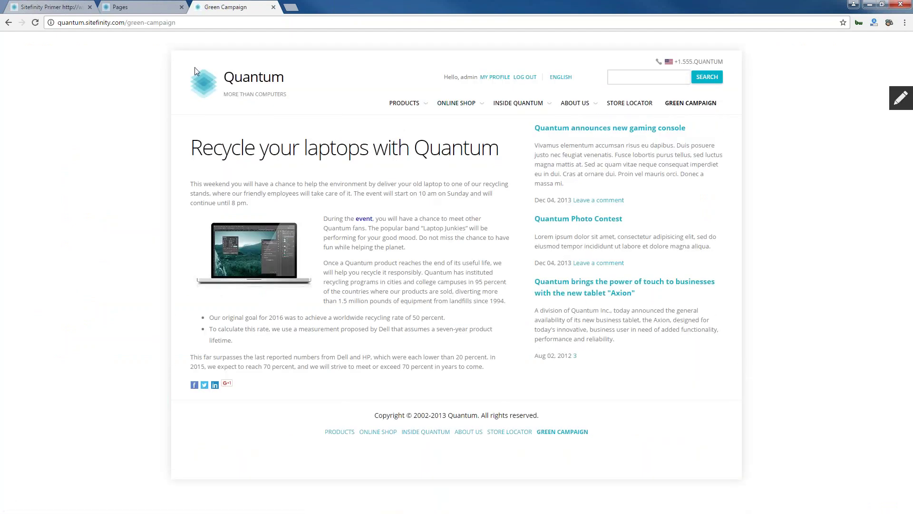
left_click(137, 8)
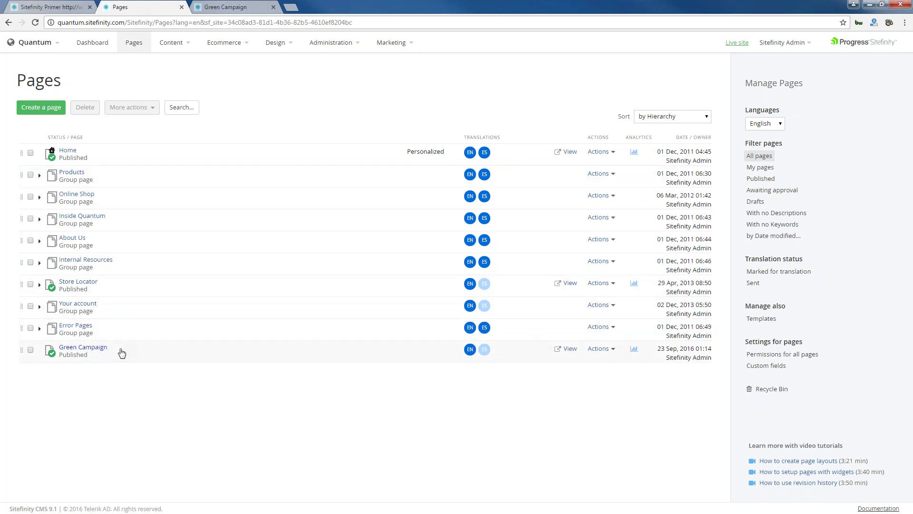
- Drag Green Campaign under Inside Quantum, then refresh the live Green Campaign tab with F5
left_click_drag(122, 352, 121, 229)
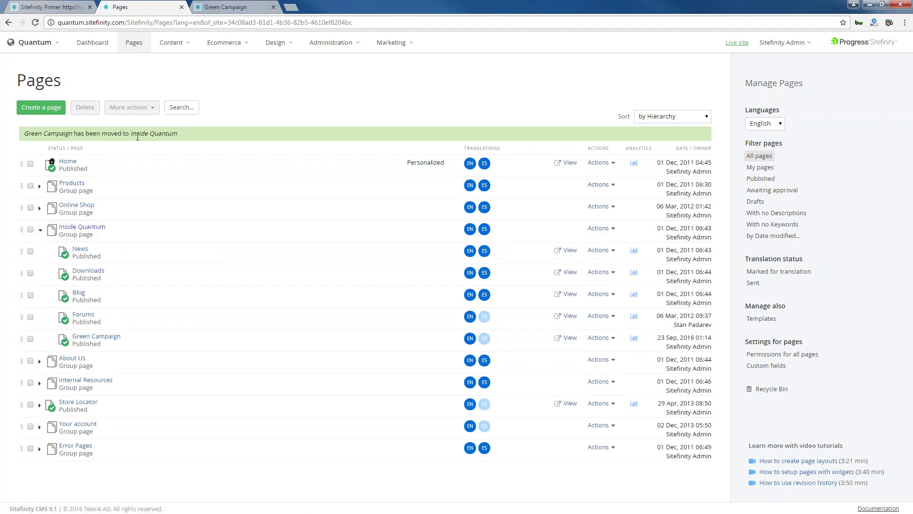
left_click(236, 6)
key("F5")
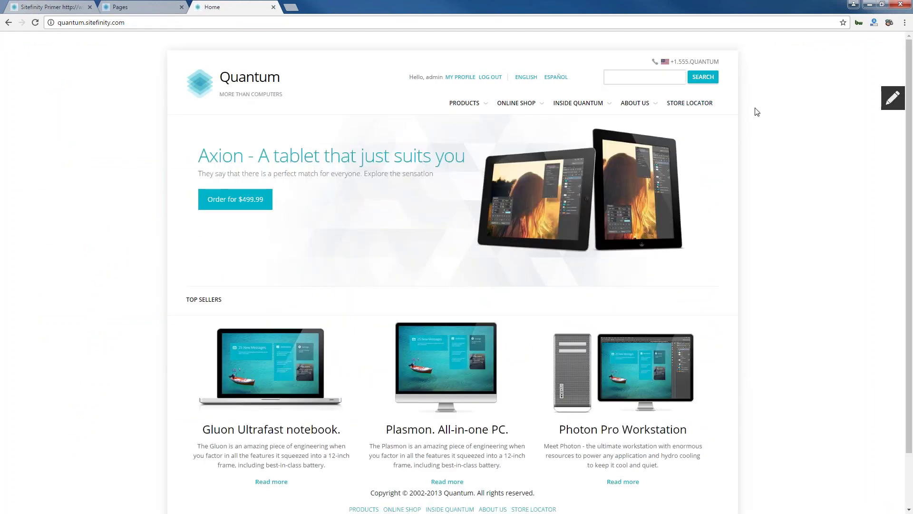
mouse_move(575, 108)
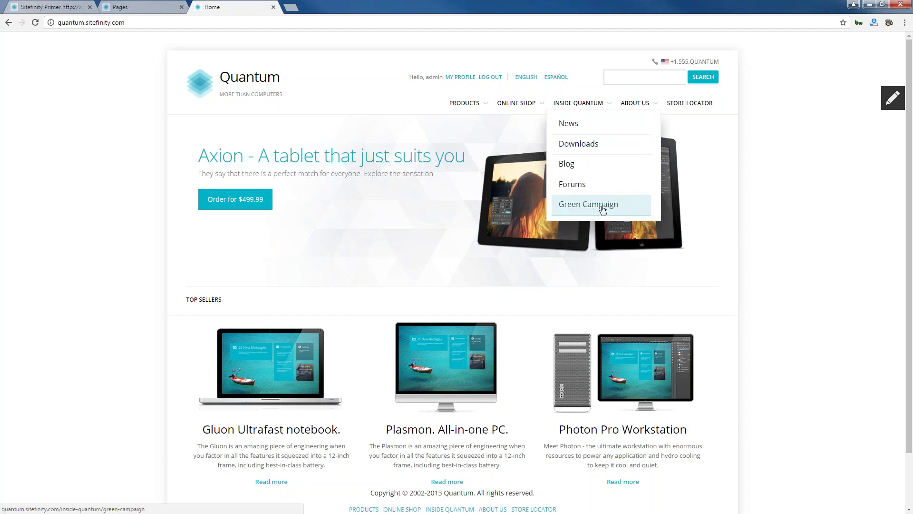
left_click(166, 22)
left_click(166, 22)
type("/green-campaign")
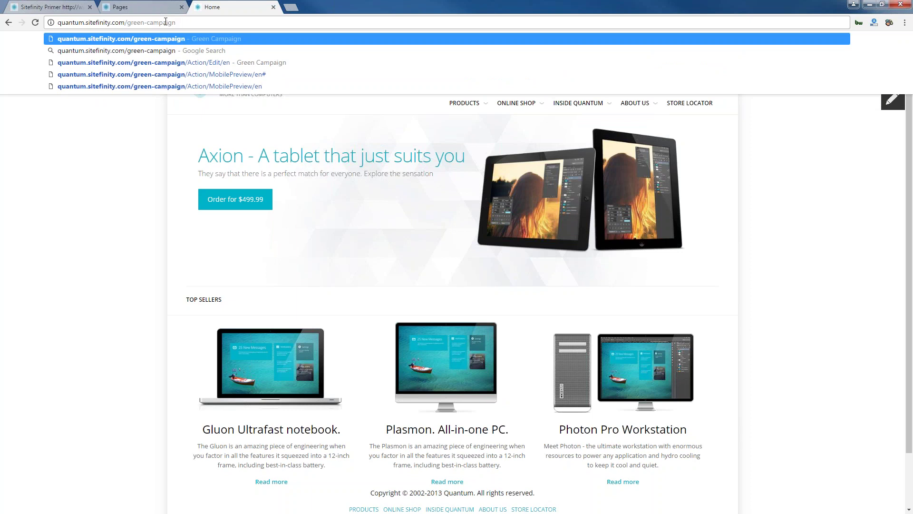
key("Return")
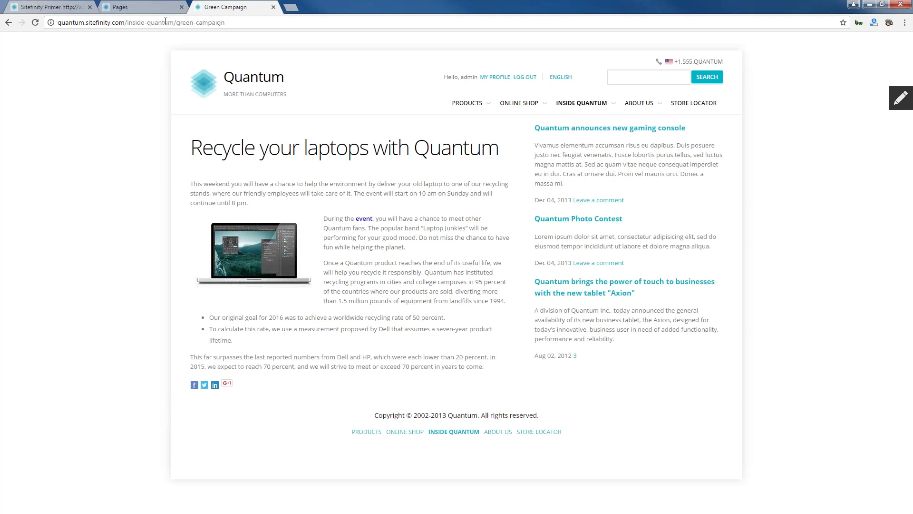
left_click_drag(231, 23, 123, 25)
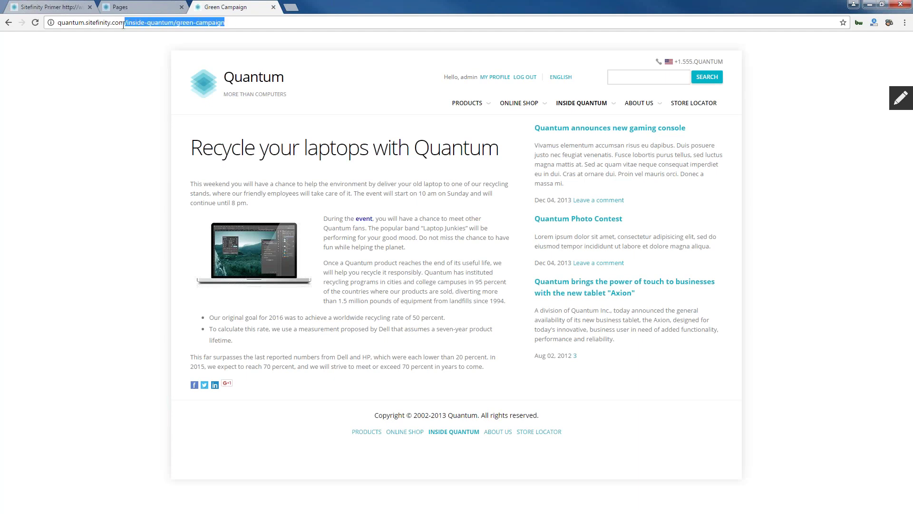
left_click(98, 213)
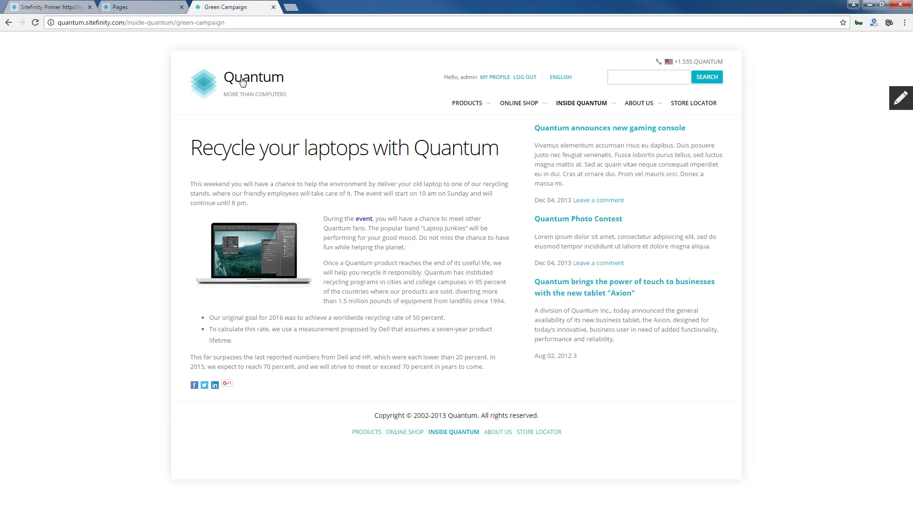
left_click(240, 81)
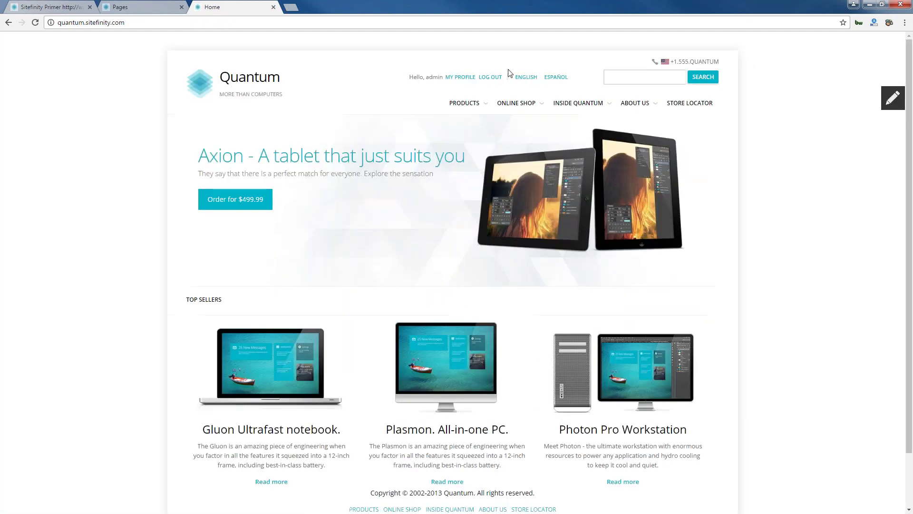
left_click(882, 5)
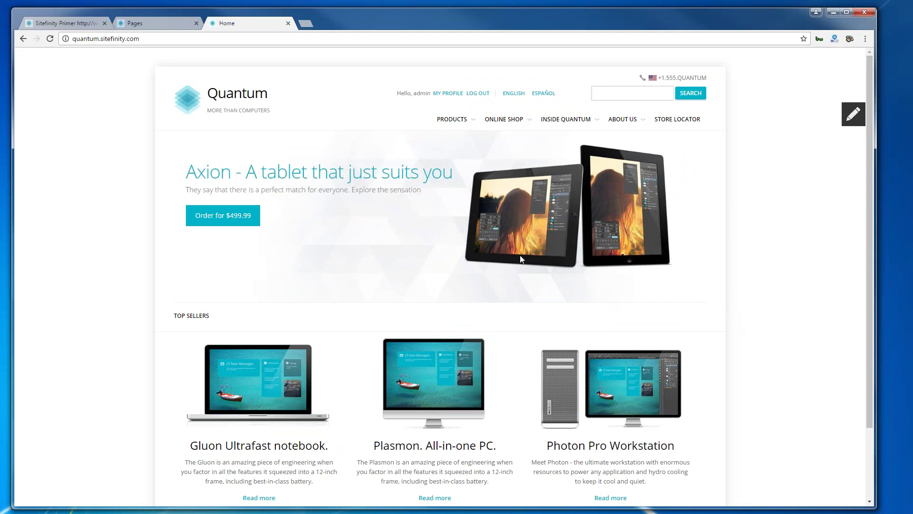
mouse_move(452, 125)
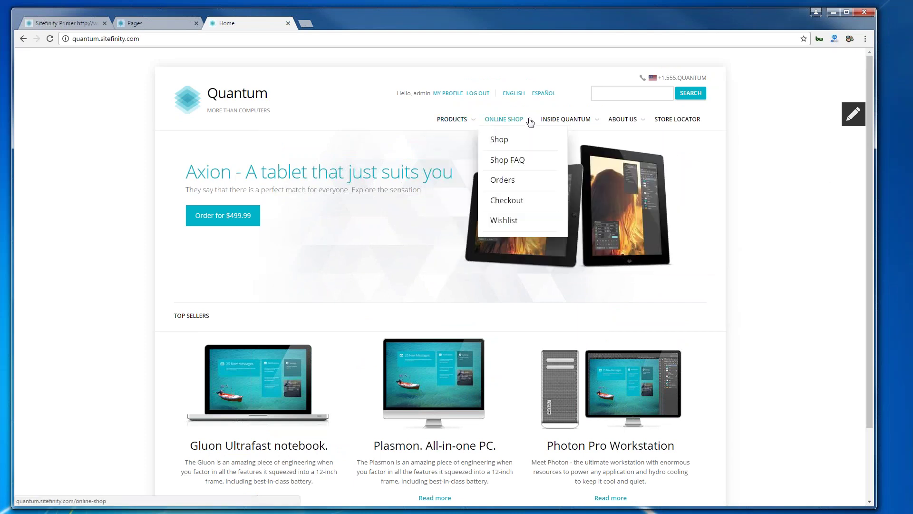
mouse_move(617, 122)
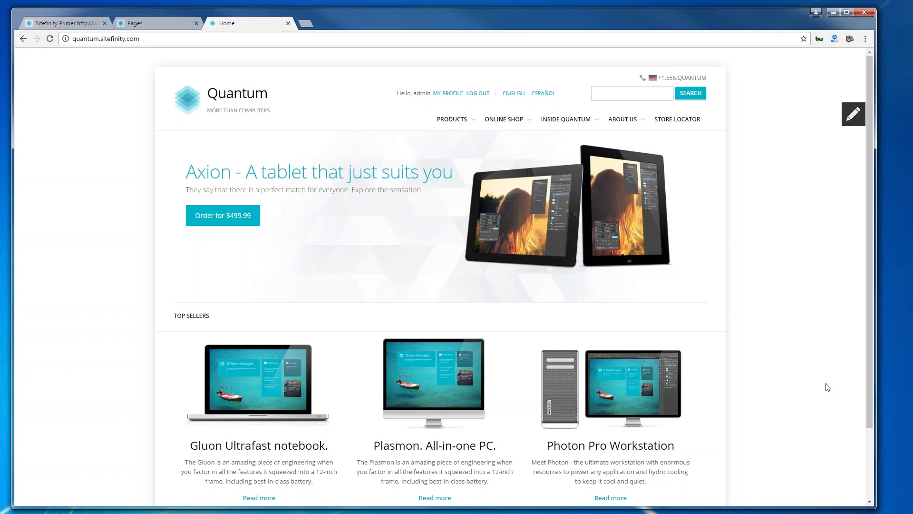
left_click_drag(876, 363, 449, 361)
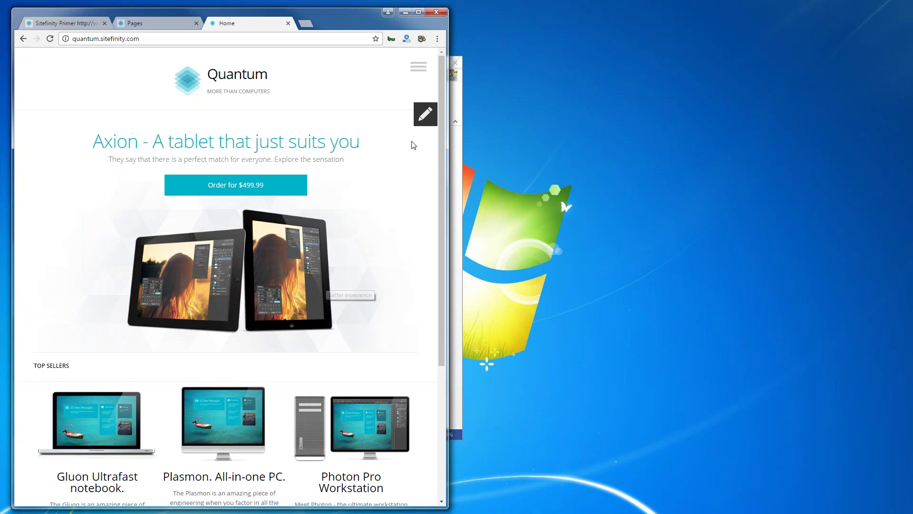
left_click(417, 65)
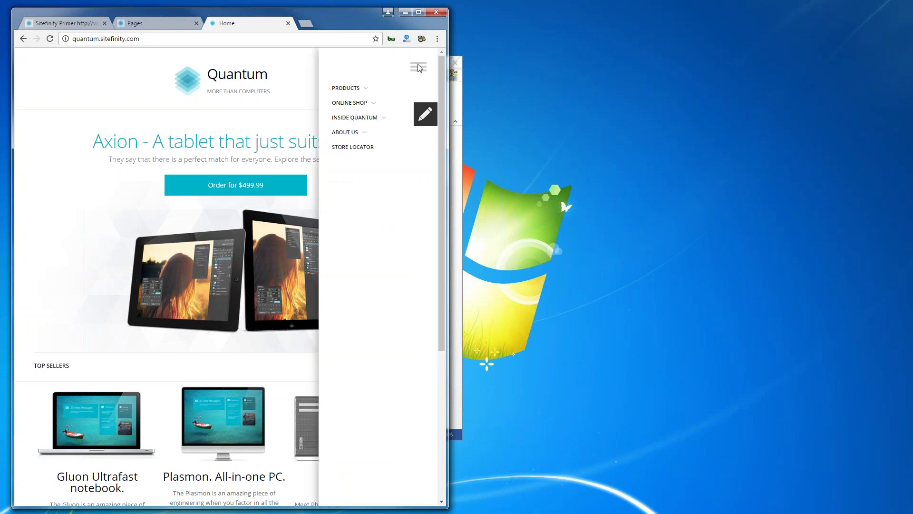
left_click(417, 66)
left_click_drag(447, 292, 192, 268)
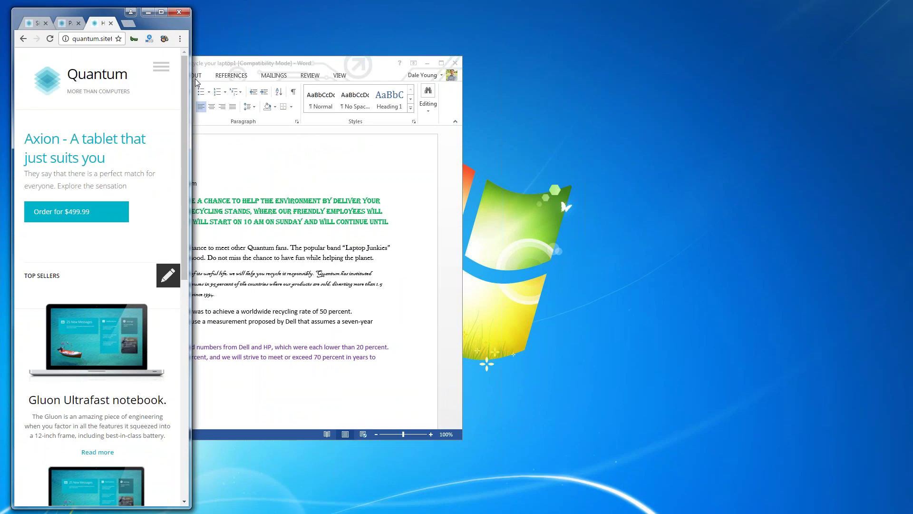
mouse_move(184, 70)
left_mouse_down()
mouse_move(184, 322)
mouse_move(193, 59)
left_mouse_up()
left_click_drag(189, 362, 898, 382)
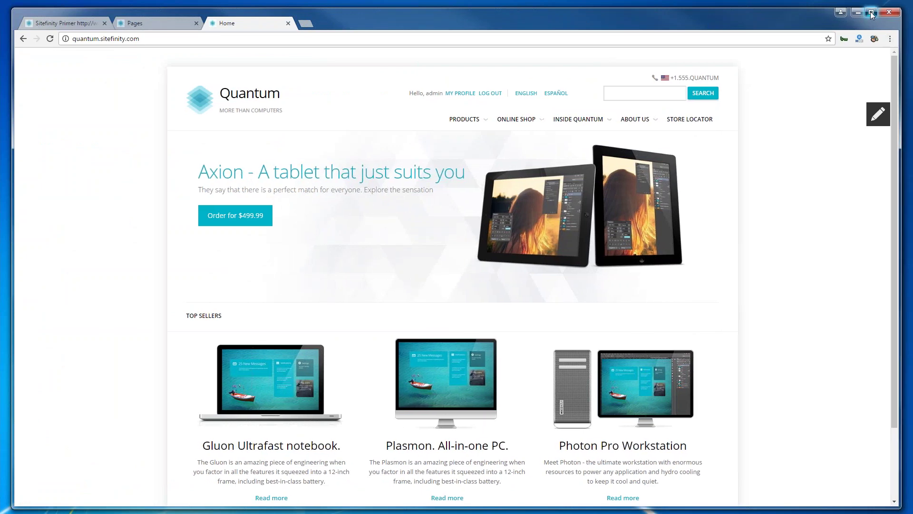
left_click(871, 12)
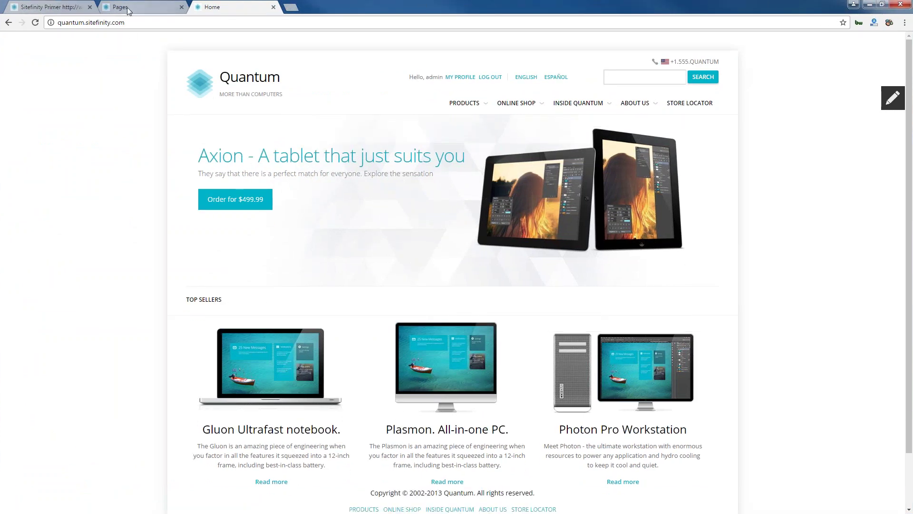
- Go to Design > Responsive & Mobile design and open the Tablets rule group, selecting its name
left_click(126, 8)
left_click(278, 47)
left_click(292, 105)
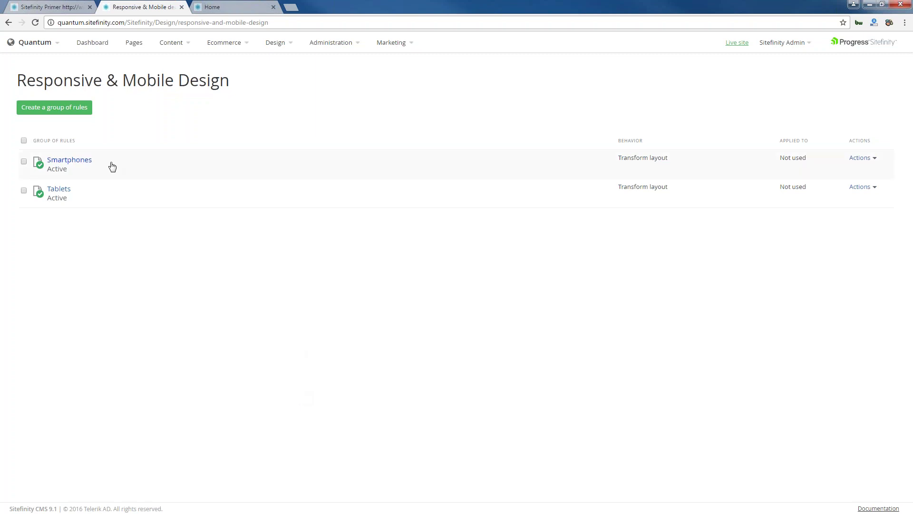
left_click(58, 189)
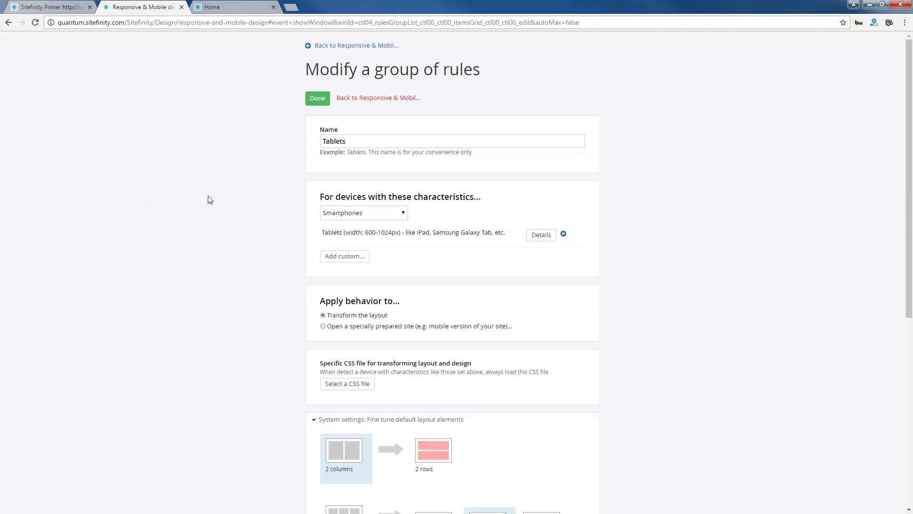
left_click_drag(375, 141, 234, 141)
left_click(236, 142)
left_click(402, 213)
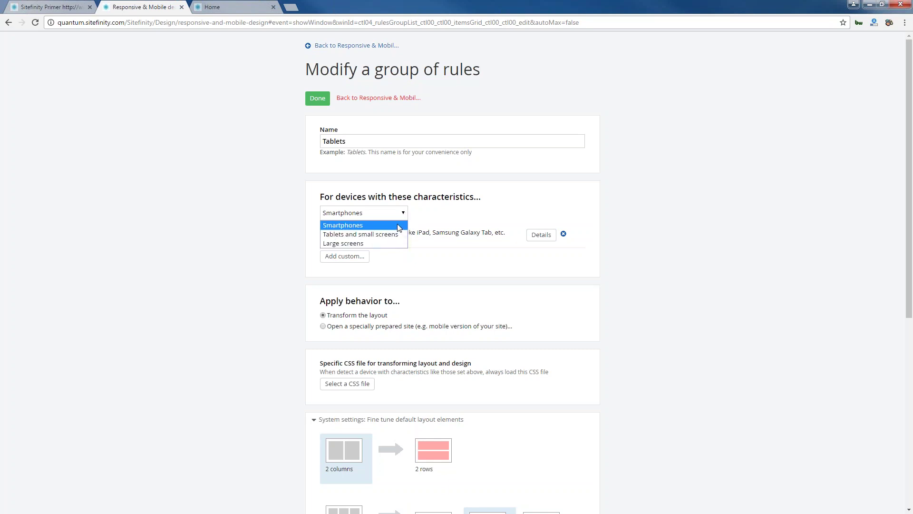
left_click(426, 218)
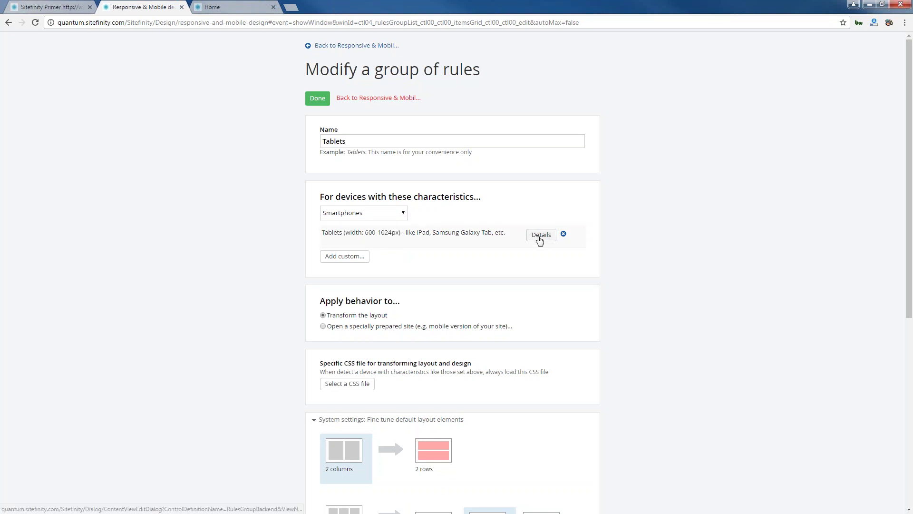
left_click(540, 235)
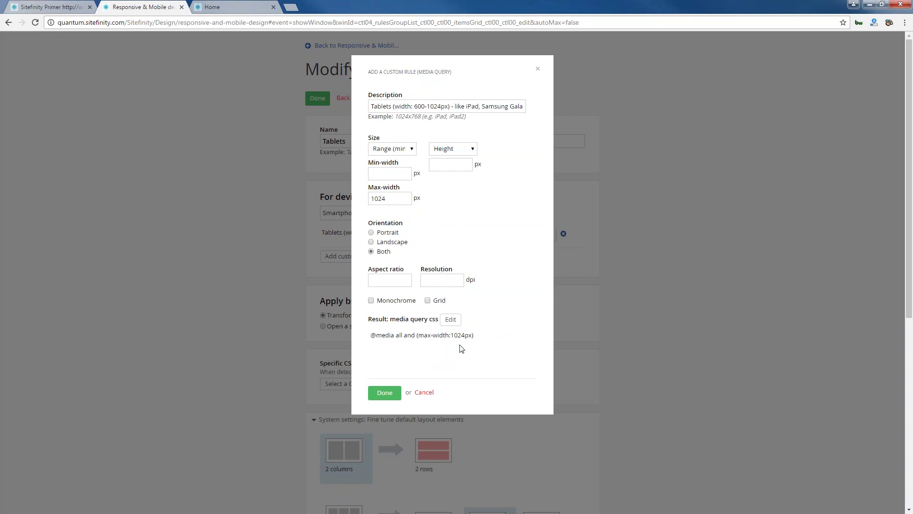
left_click(427, 392)
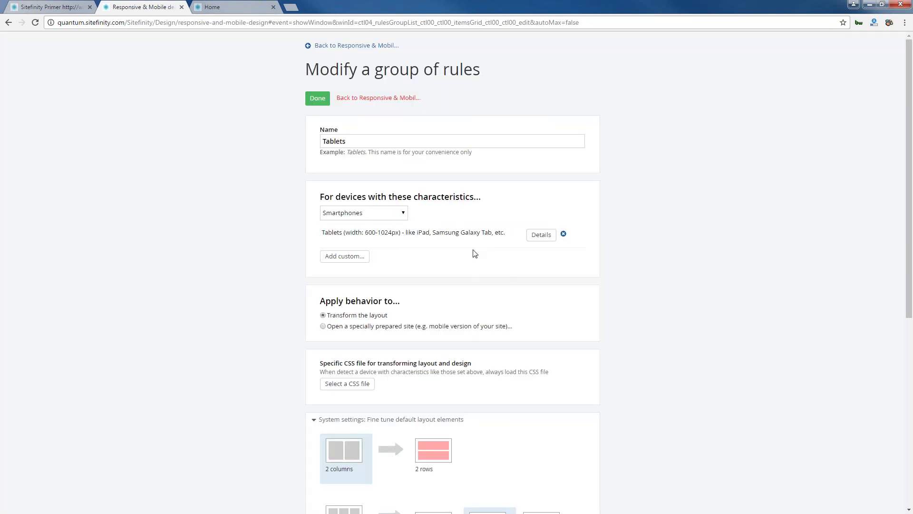
- Review the Tablets group's 'specially prepared site' and 'Transform the layout' options
scroll(339, 237, "down", 3)
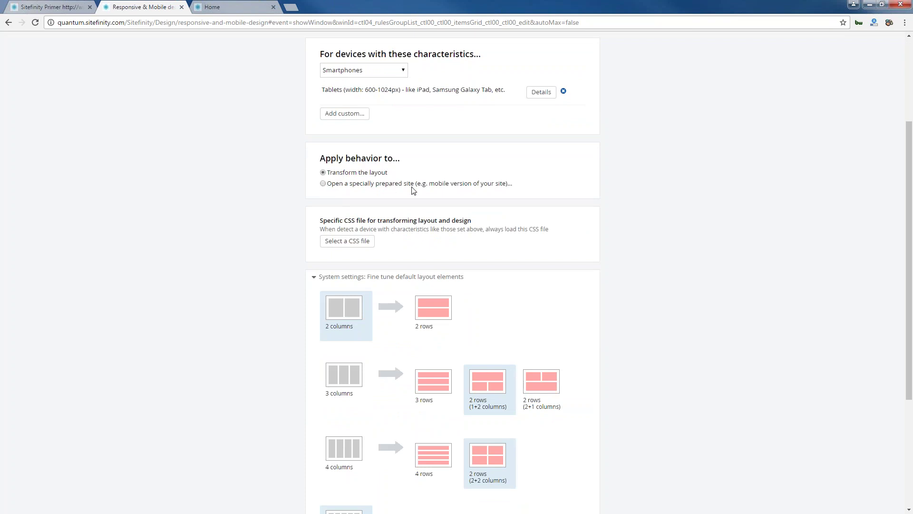
left_click_drag(524, 187, 330, 194)
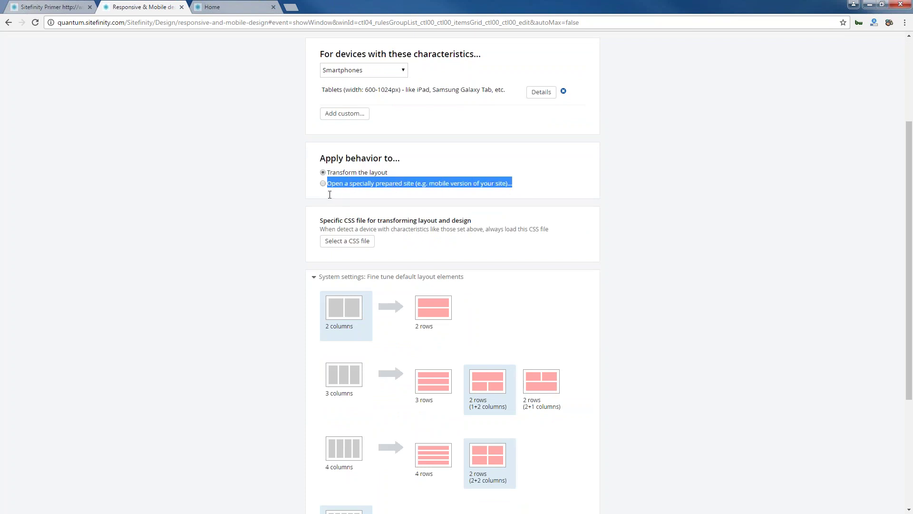
left_click(246, 201)
left_click_drag(408, 176, 325, 172)
left_click(237, 202)
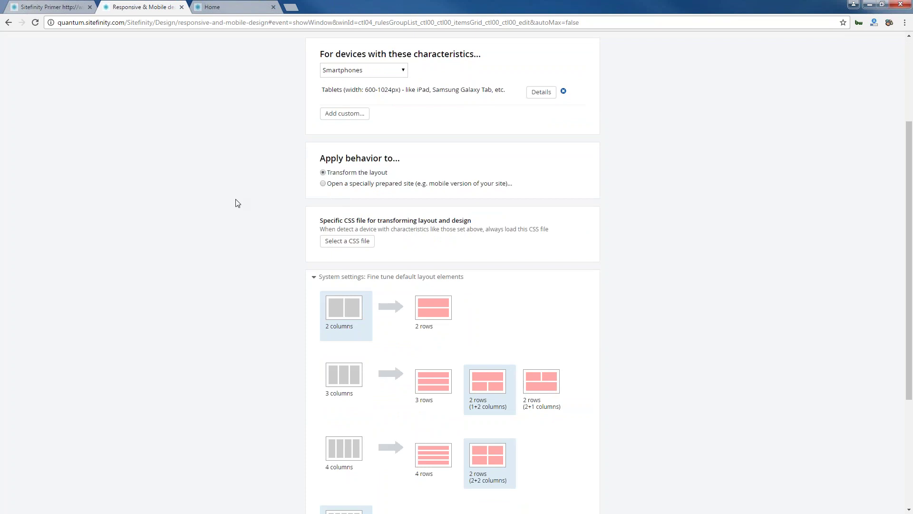
scroll(238, 203, "down", 3)
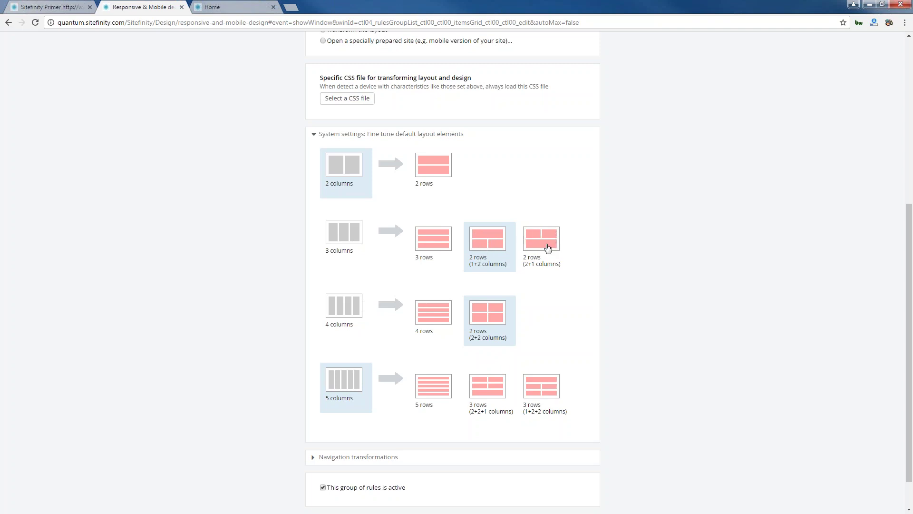
- Add a Dropdown list navigation transformation, then leave the Tablets group without saving
scroll(476, 286, "down", 2)
left_click(358, 416)
scroll(358, 376, "down", 1)
left_click(348, 410)
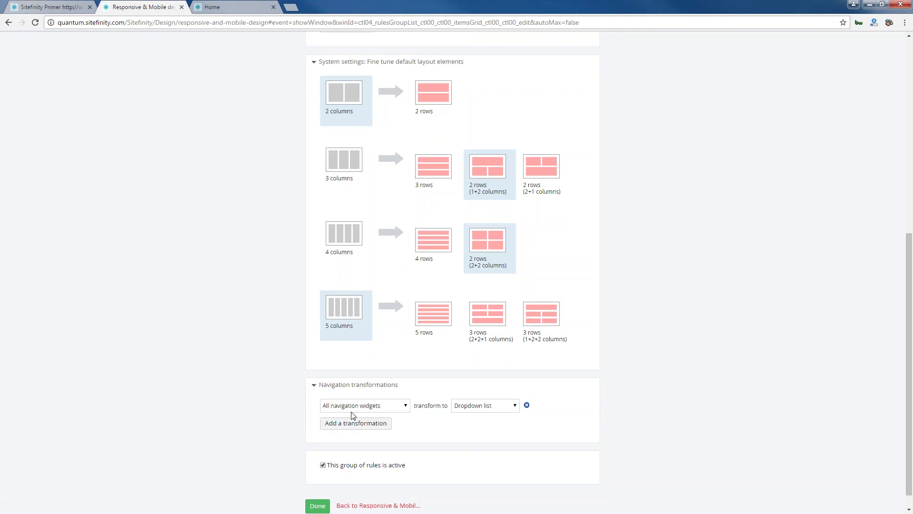
left_click(484, 408)
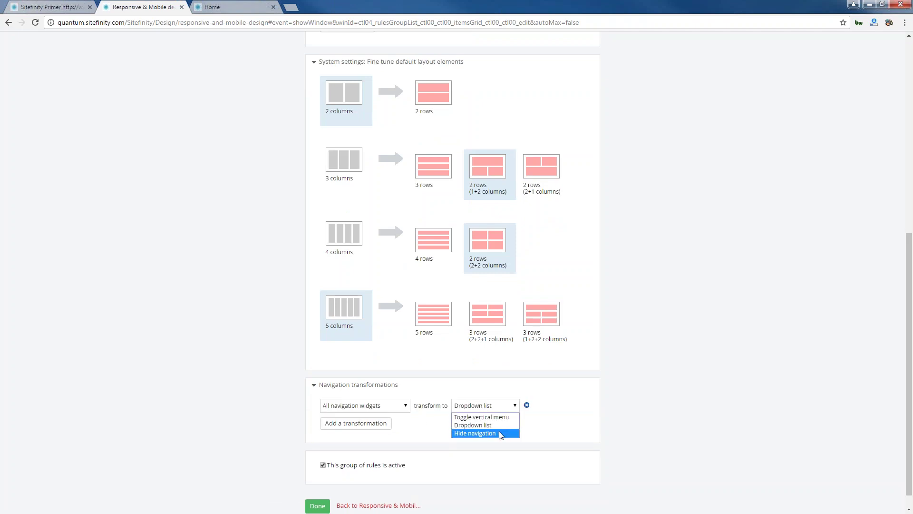
left_click(687, 423)
scroll(552, 467, "down", 1)
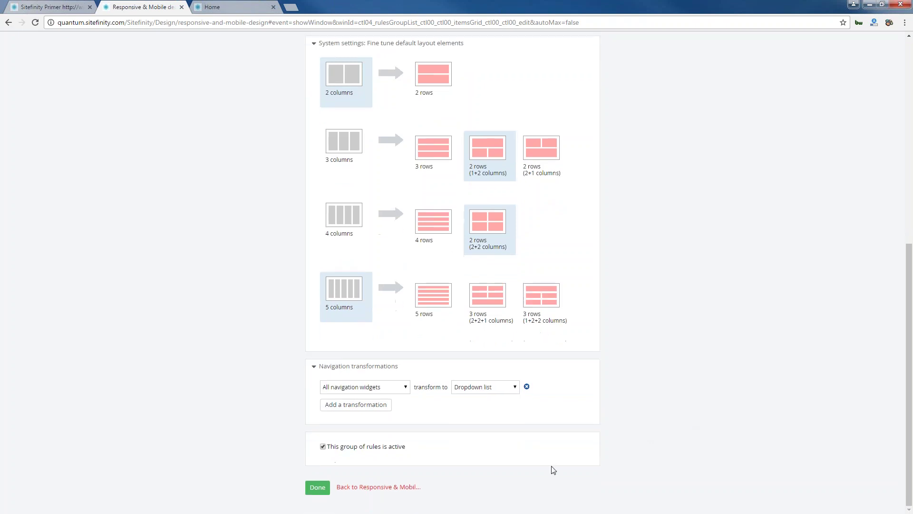
left_click(399, 487)
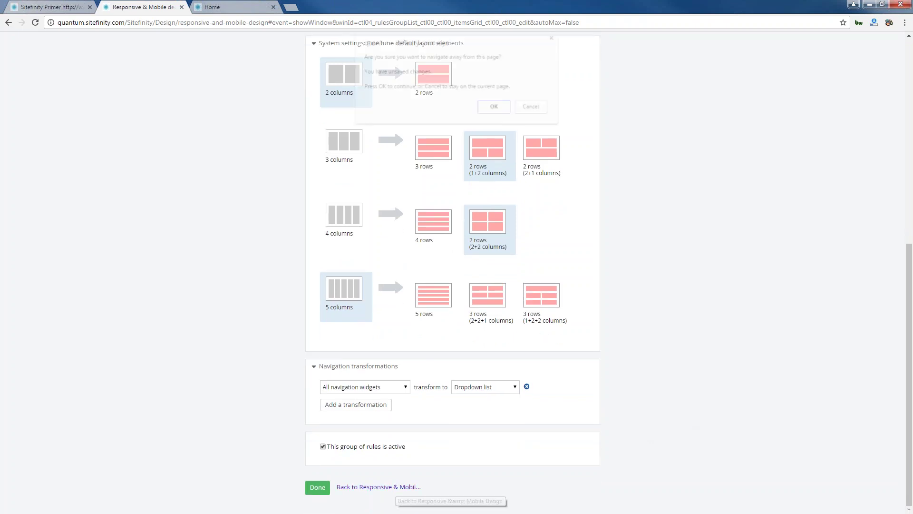
left_click(496, 108)
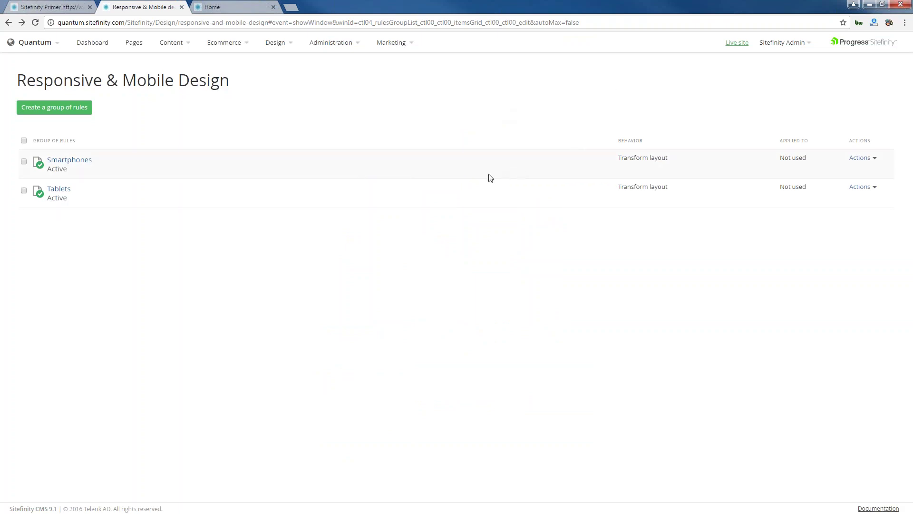
- Open Green Campaign in Layout mode and edit its 60% + 40% column element
left_click(133, 47)
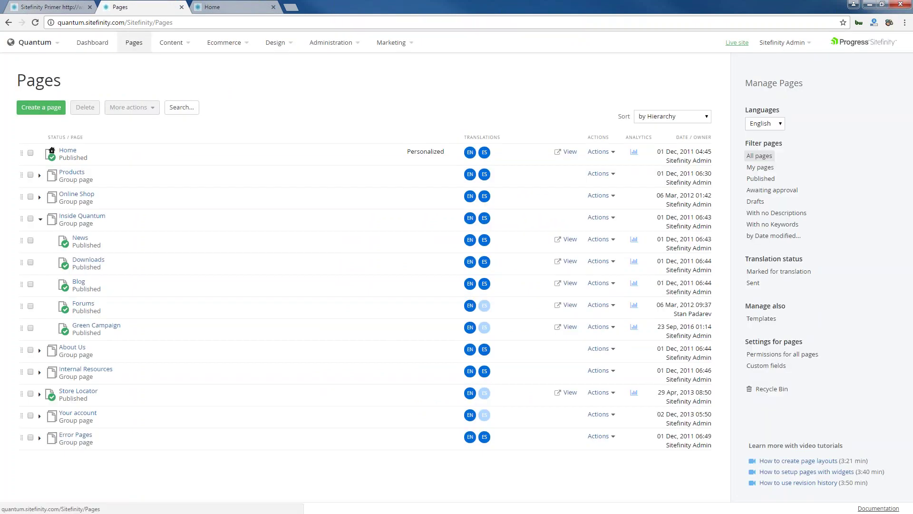
left_click(102, 326)
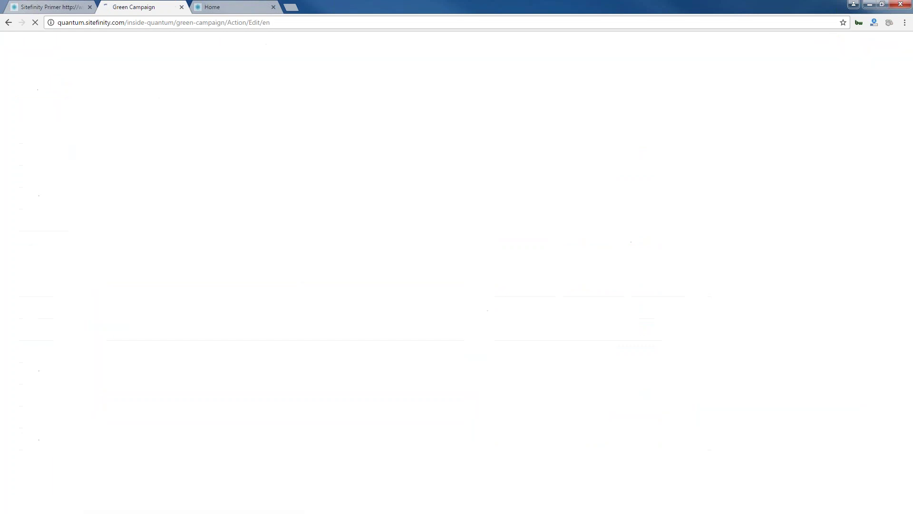
left_click(851, 82)
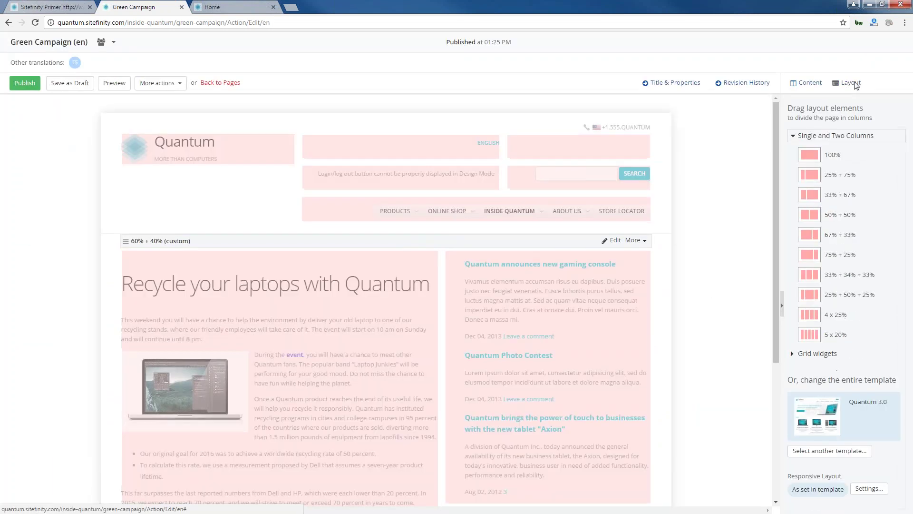
left_click(611, 241)
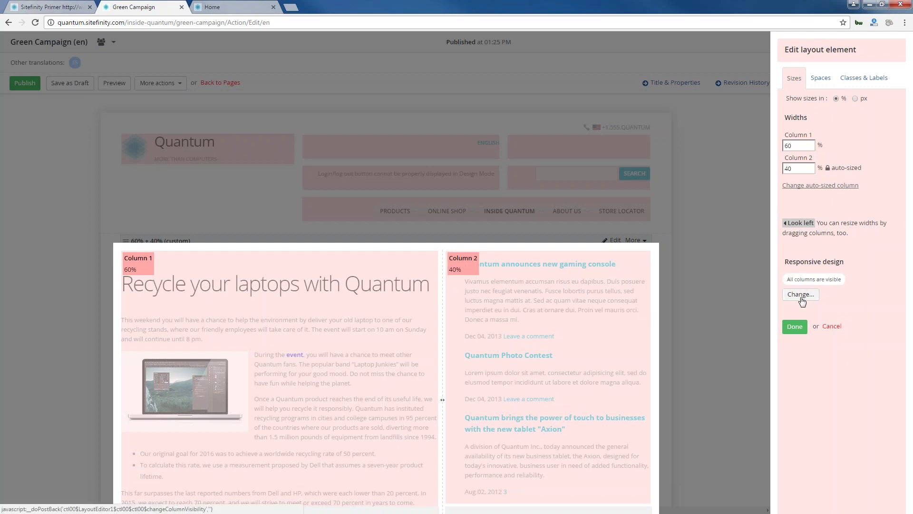
- Toggle column 1's Smartphones visibility off and back on, cancel both dialogs, and return to Pages
left_click(802, 295)
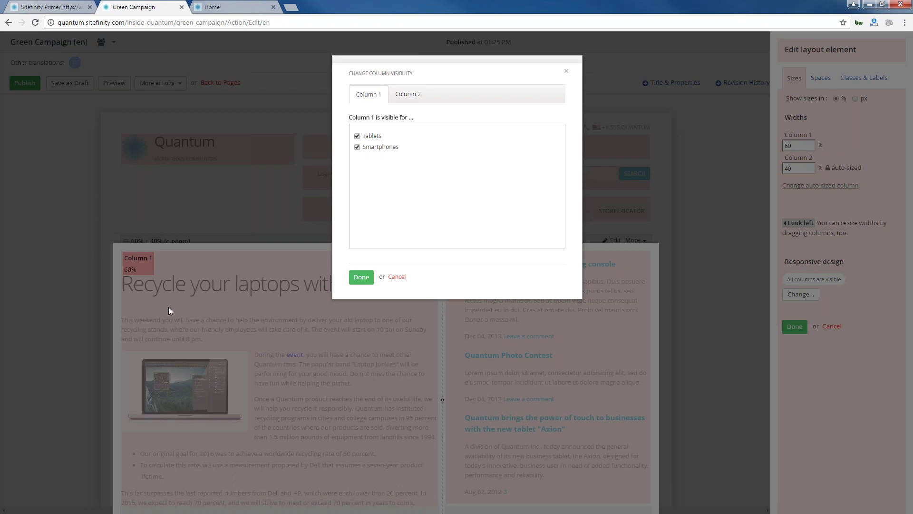
left_click(357, 147)
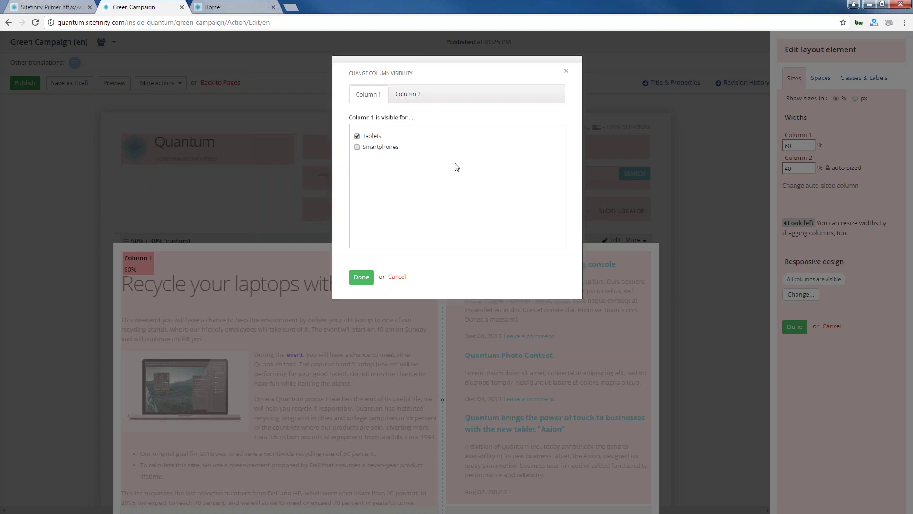
left_click(358, 149)
left_click(395, 277)
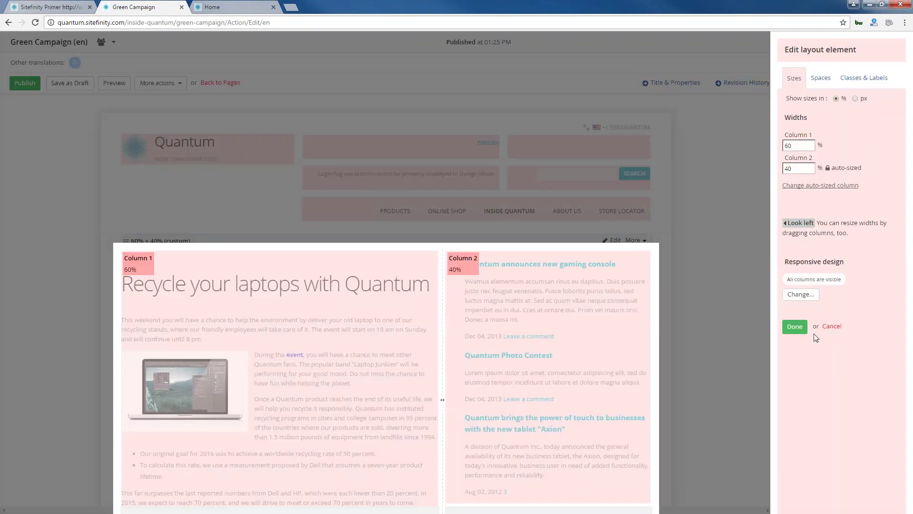
left_click(834, 326)
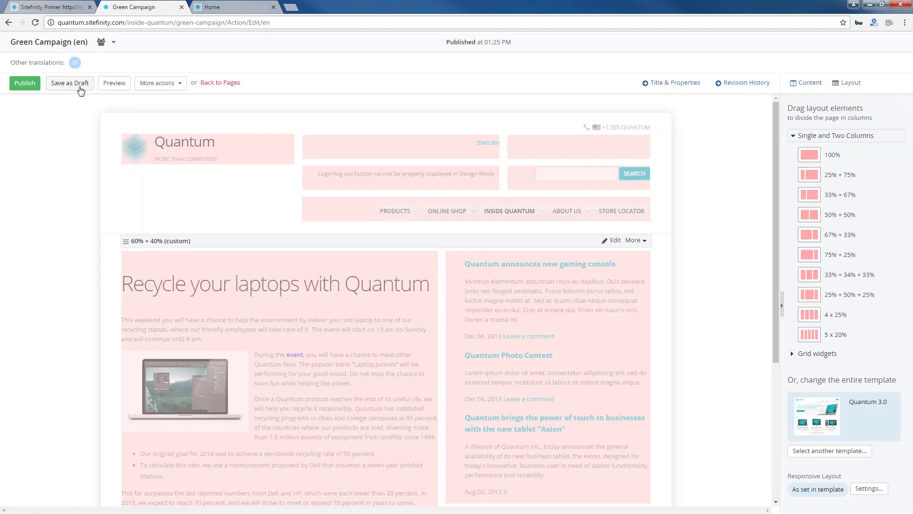
left_click(234, 83)
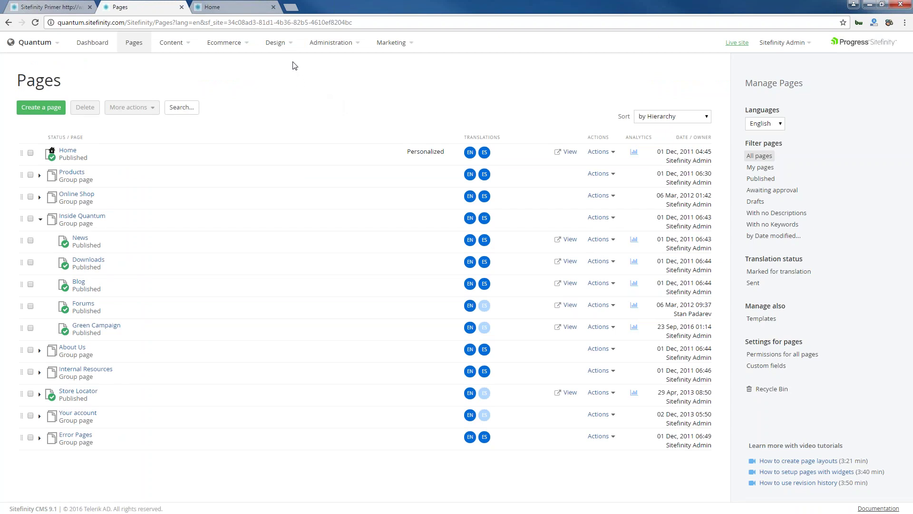
- Go to Administration > Workflow and choose Define a workflow
left_click(319, 47)
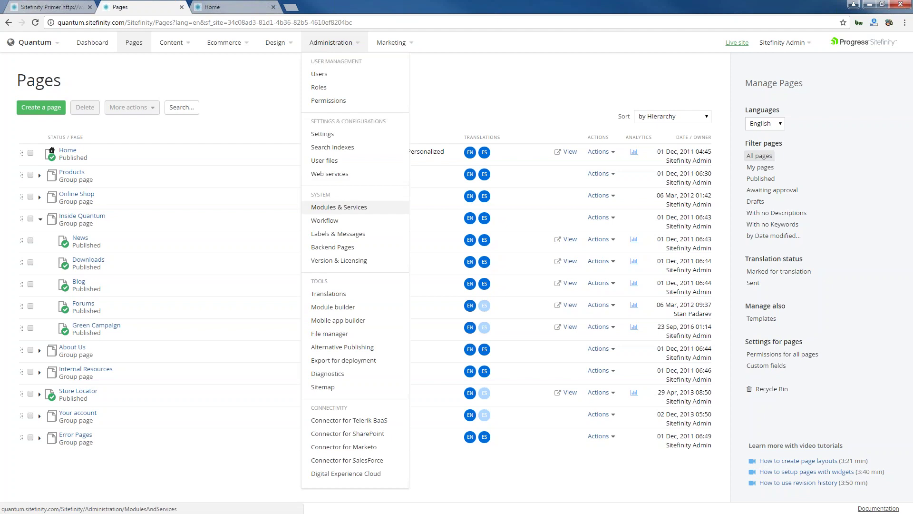
left_click(339, 221)
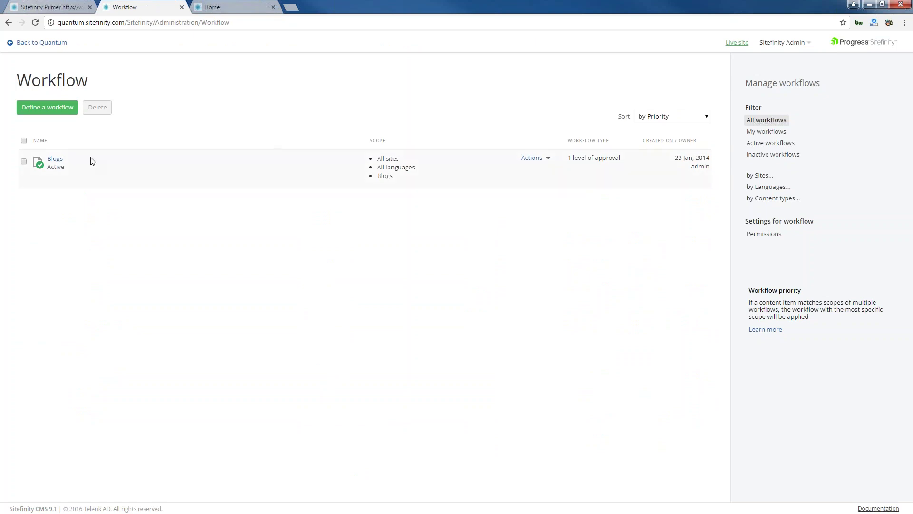
left_click(57, 109)
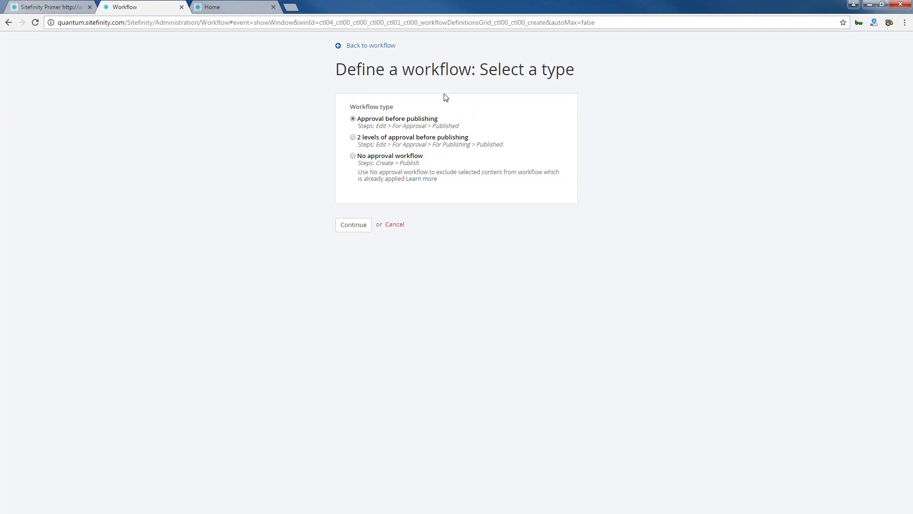
- Create an approval-before-publishing workflow named News with one individual user as its approver
left_click(354, 225)
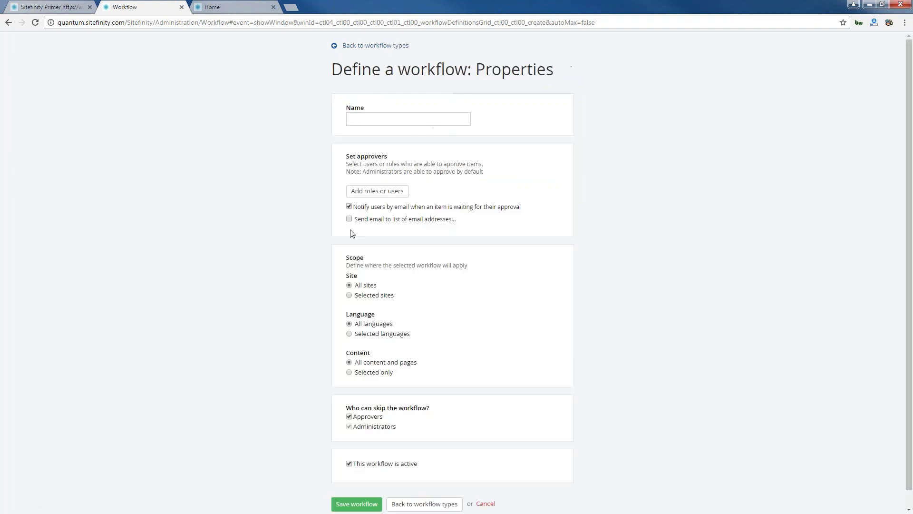
type("News")
left_click(366, 191)
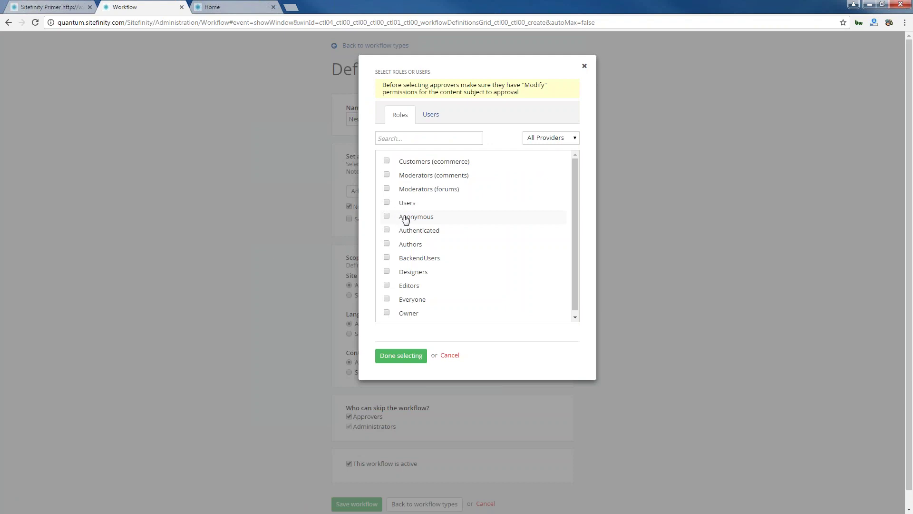
left_click(431, 115)
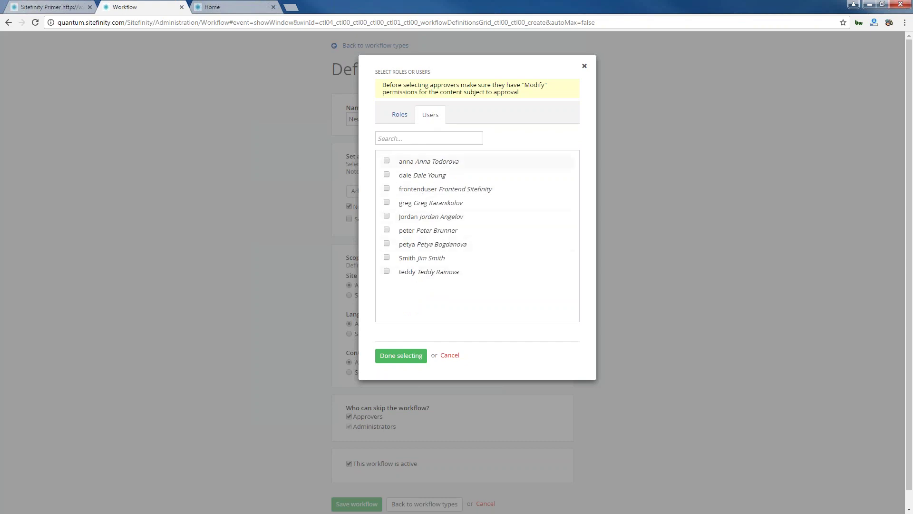
left_click(406, 204)
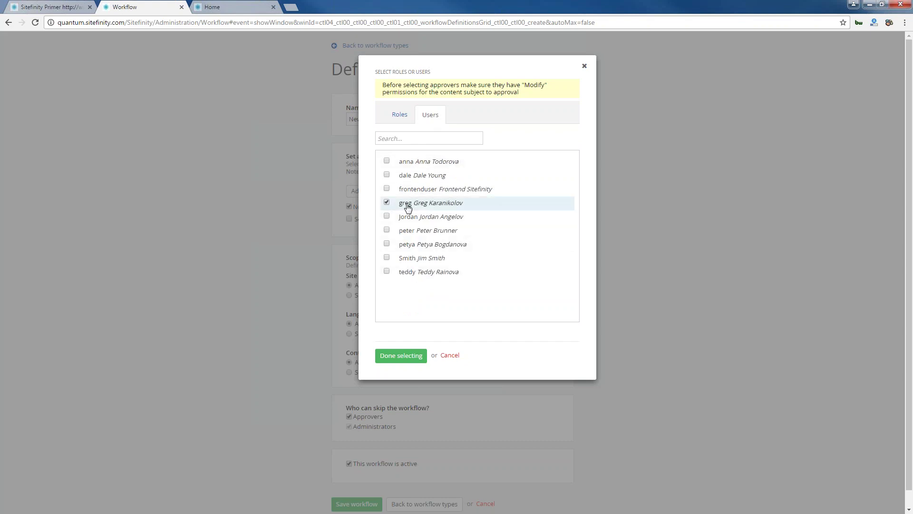
left_click(394, 360)
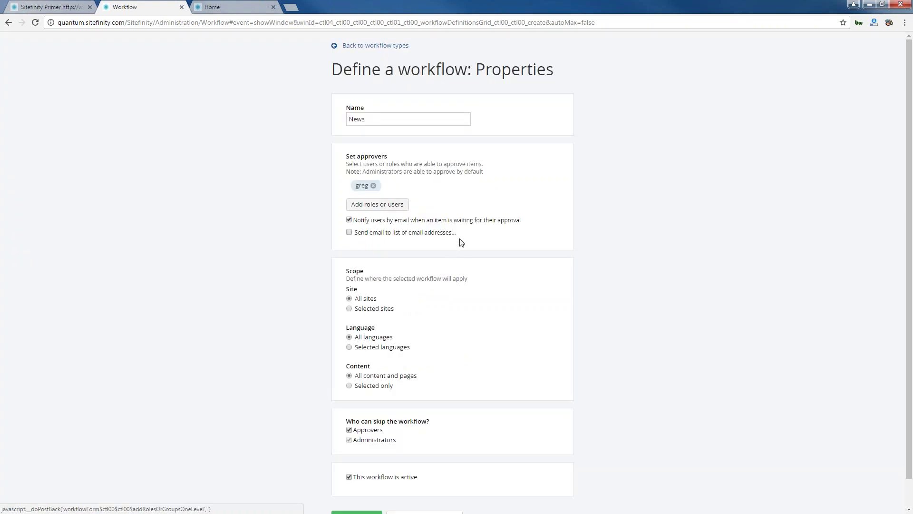
left_click_drag(464, 236, 334, 220)
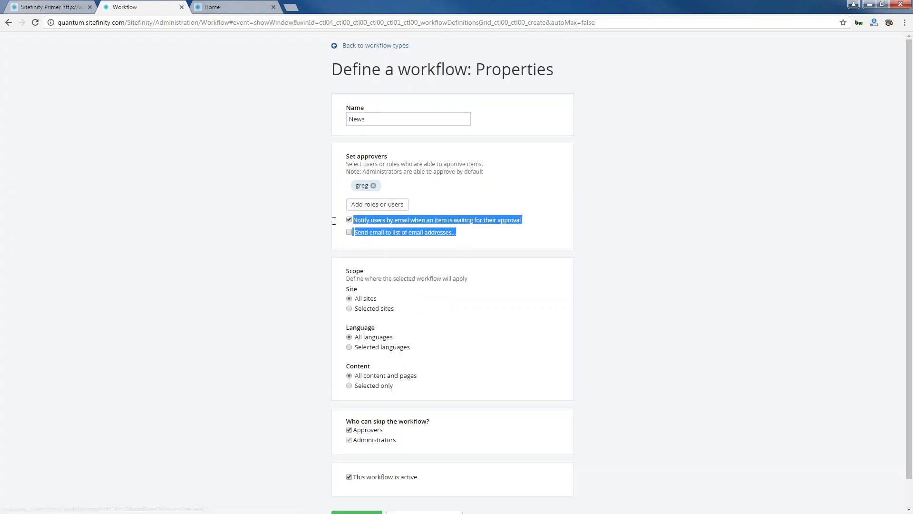
left_click(233, 226)
scroll(233, 226, "down", 1)
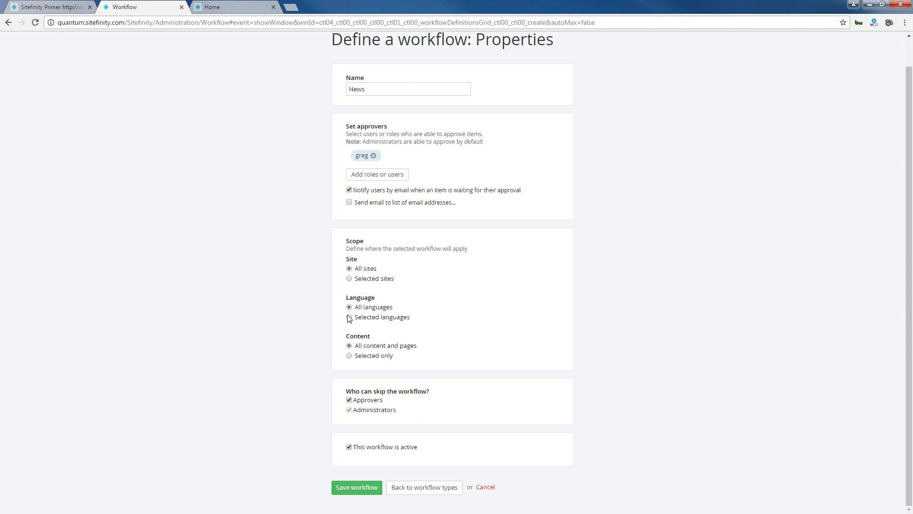
- Limit the workflow to selected content, choosing only News
left_click(350, 355)
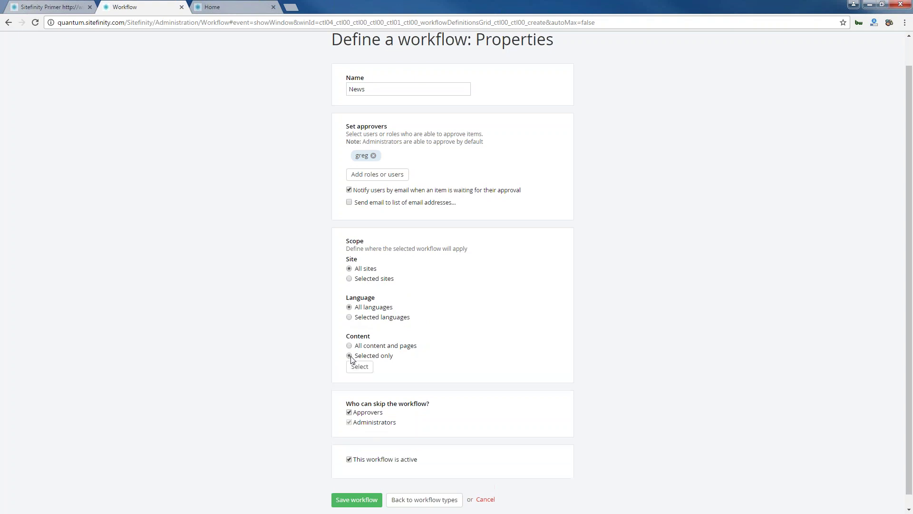
left_click(359, 366)
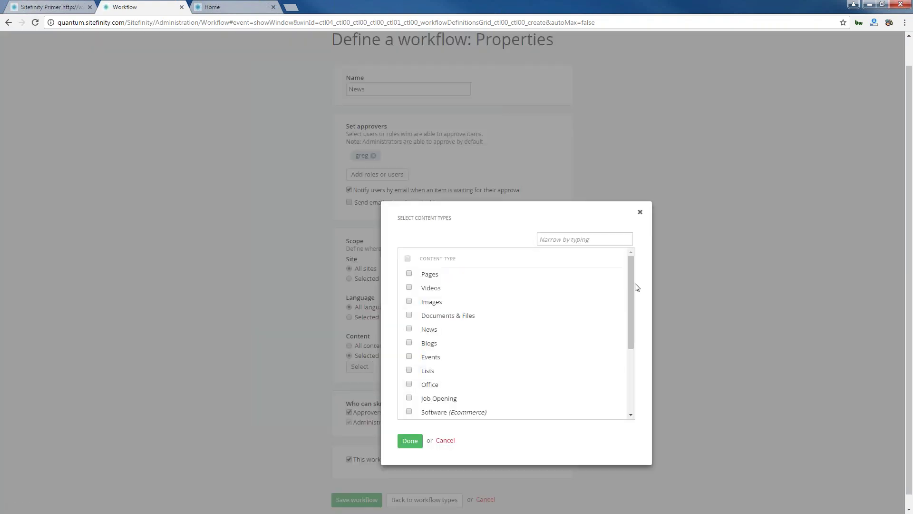
mouse_move(629, 270)
left_mouse_down()
mouse_move(630, 356)
mouse_move(634, 285)
left_mouse_up()
left_click(409, 329)
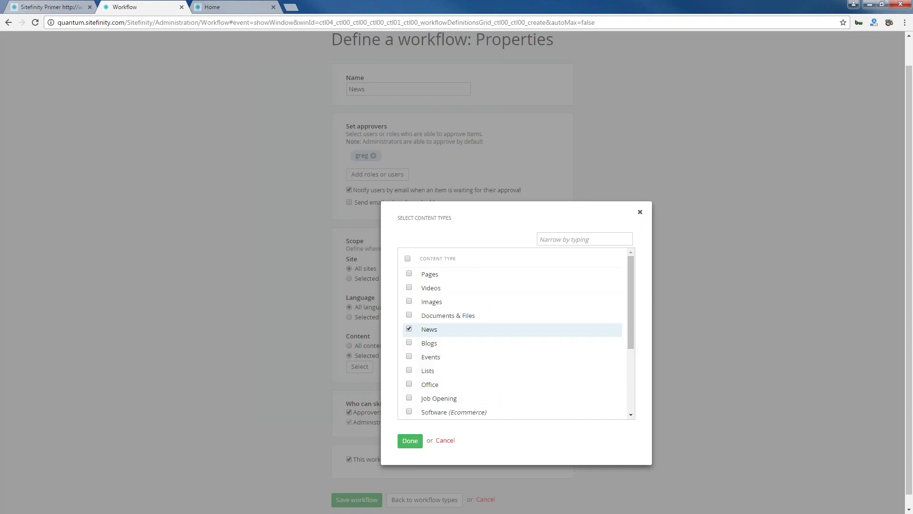
left_click(410, 440)
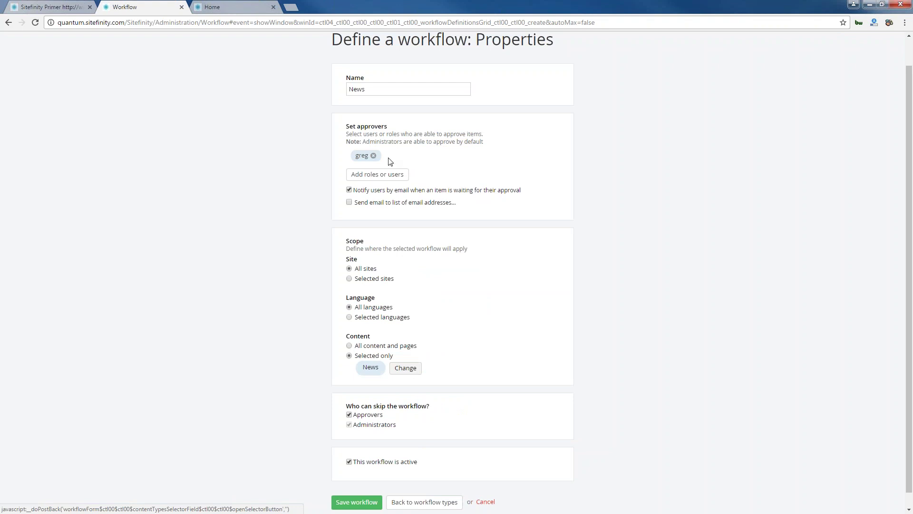
- Stop approvers from skipping the workflow and save the News workflow
left_click(349, 415)
scroll(376, 405, "down", 1)
scroll(376, 405, "down", 1)
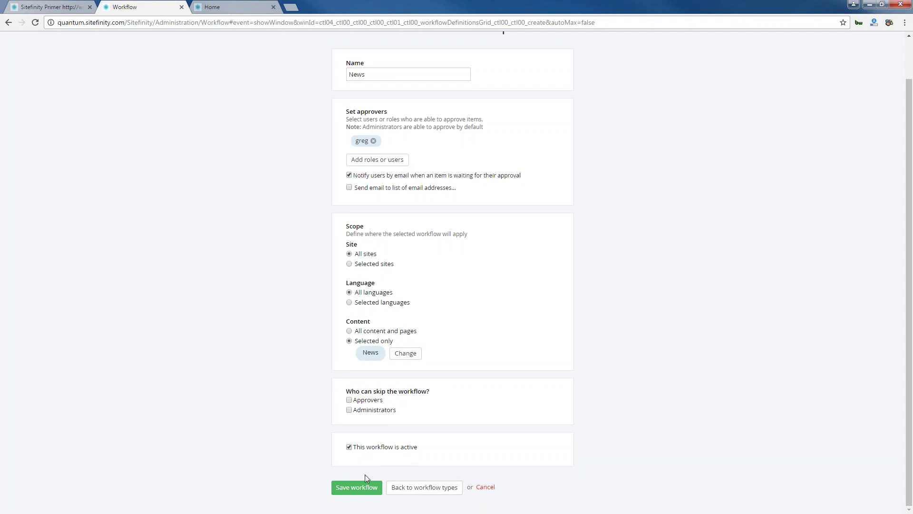
left_click(354, 488)
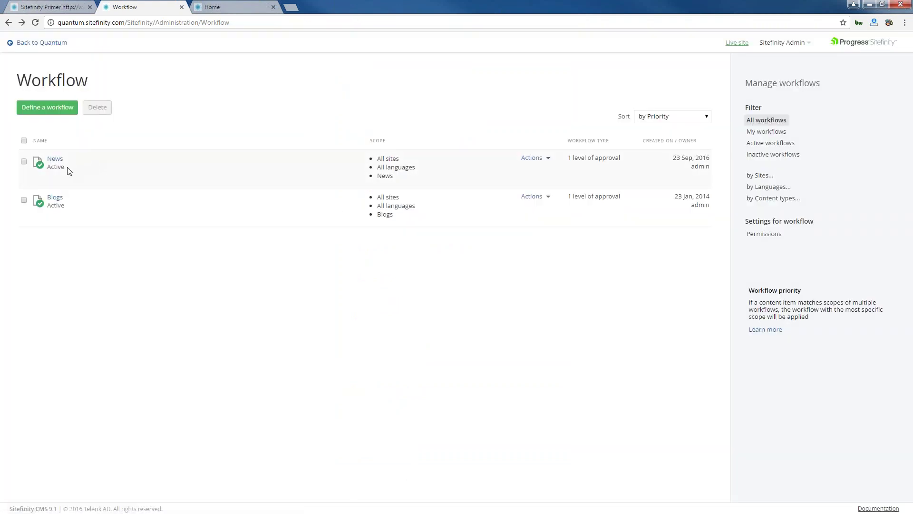
left_click(779, 43)
- Log out of the administrator account and sign in at /sitefinity with the non-admin user's credentials
left_click(772, 77)
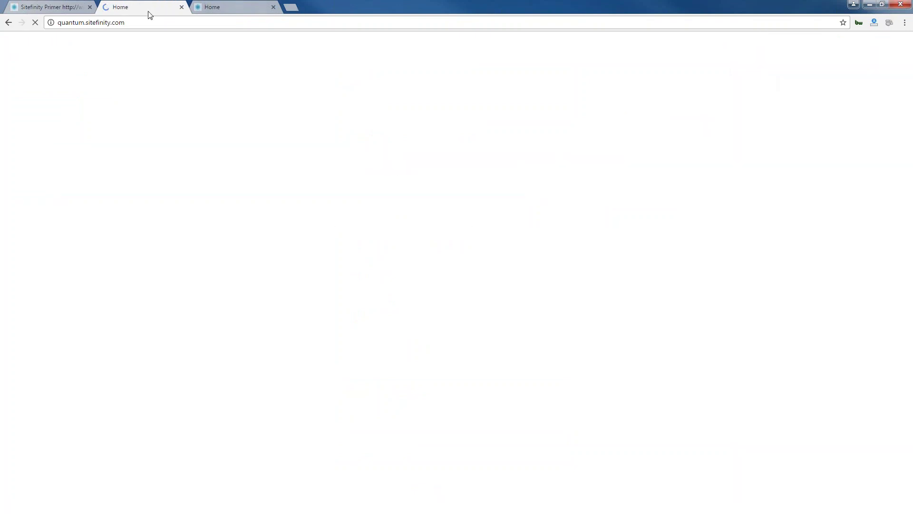
left_click(151, 26)
key("End")
type("/site")
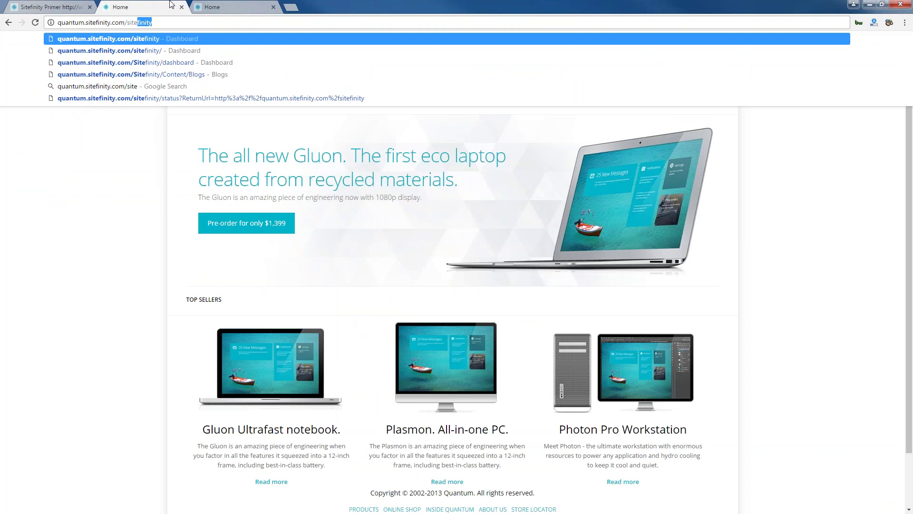
key("Return")
type("teddy")
key("Tab")
type("password")
key("Return")
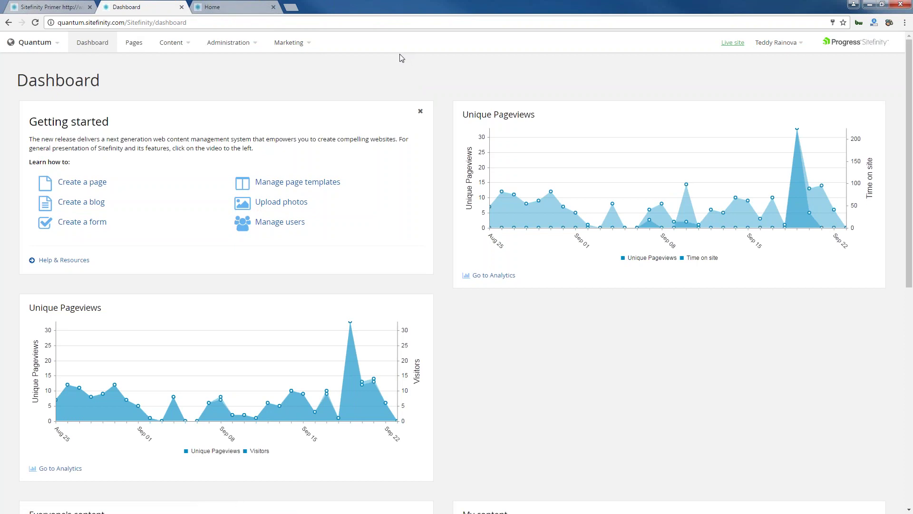
- Try moving the Green Campaign page in Pages and dismiss the no-permissions warning
left_click(133, 42)
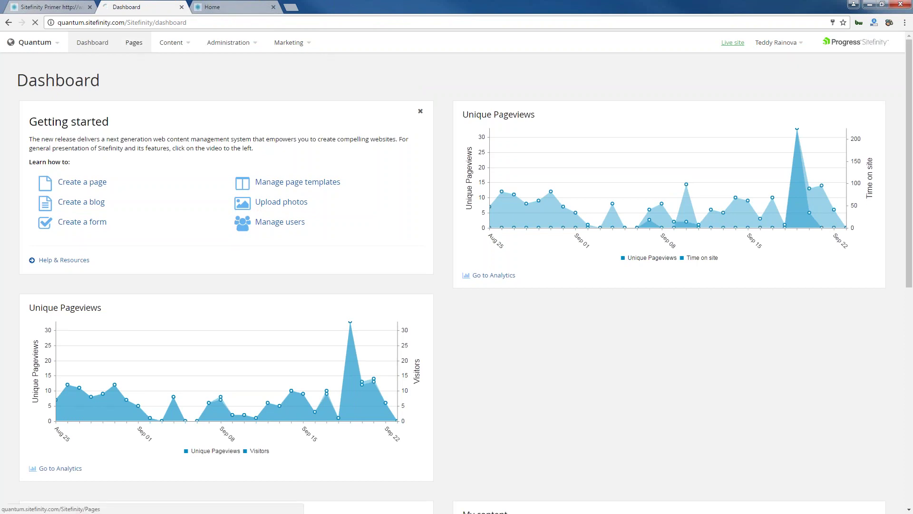
left_click_drag(131, 331, 151, 196)
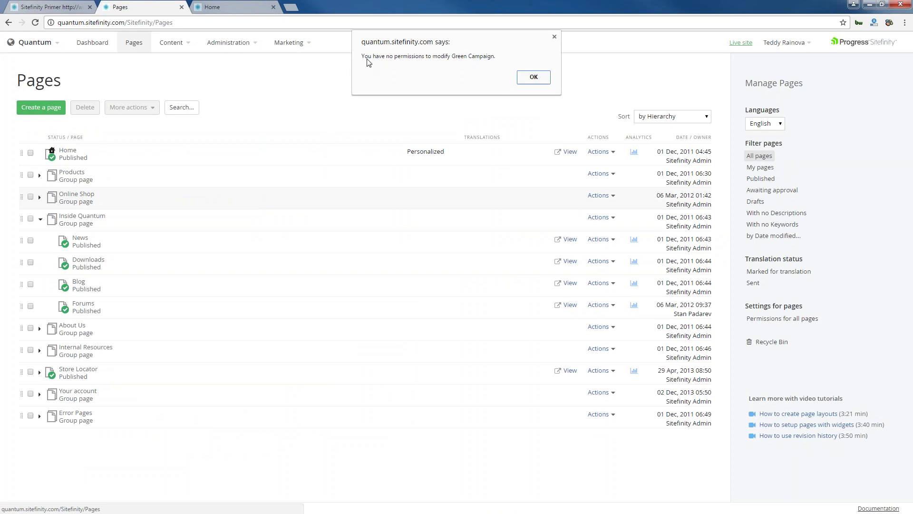
left_click(537, 80)
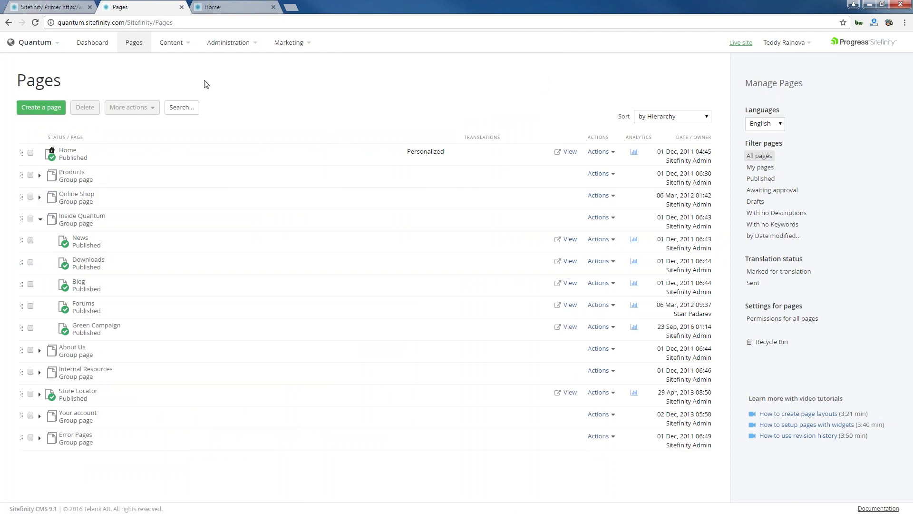
- In the News list, try editing the gaming laptop item and cancel the permissions message
left_click(177, 46)
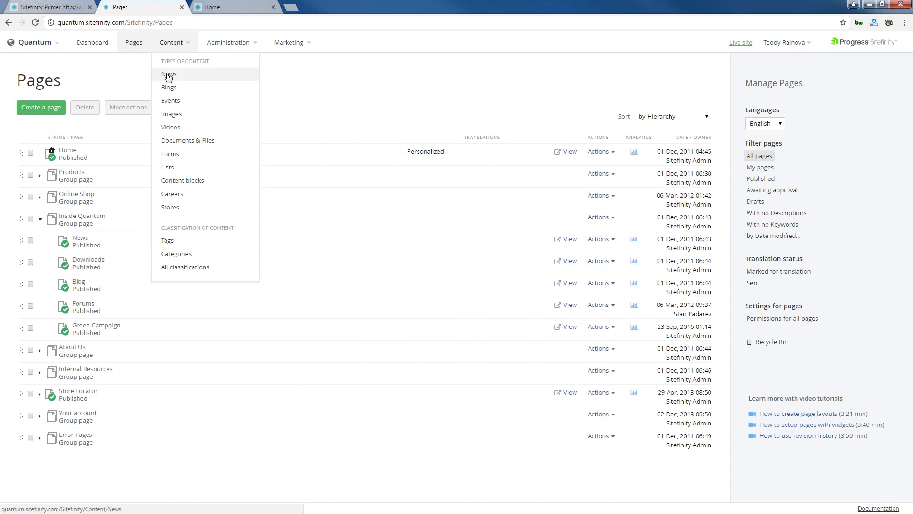
left_click(174, 75)
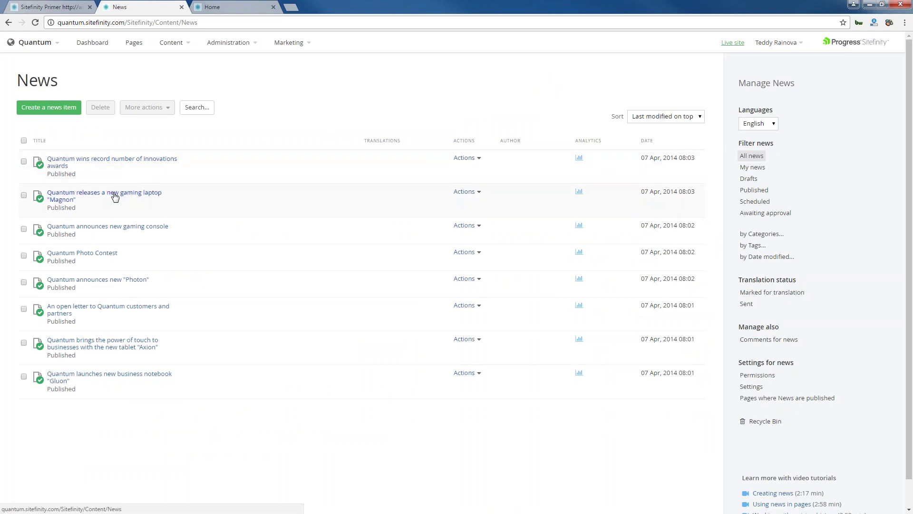
left_click(116, 196)
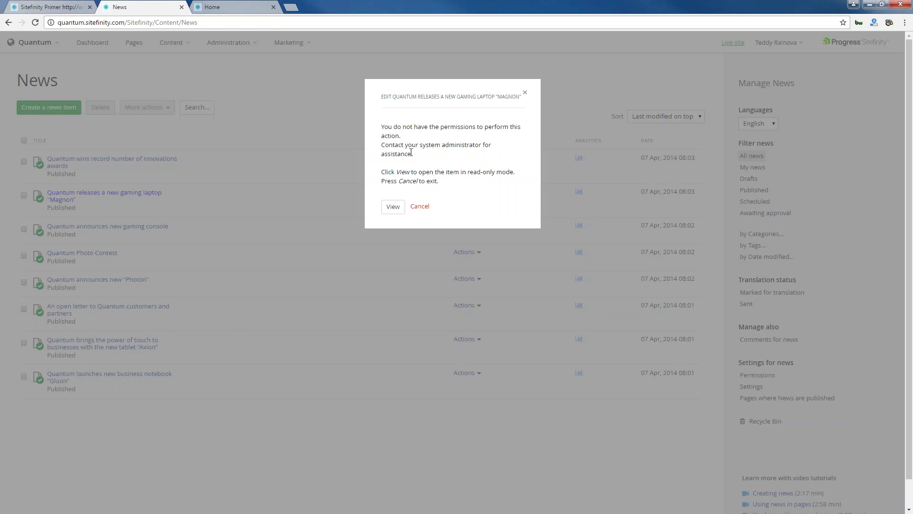
left_click(420, 208)
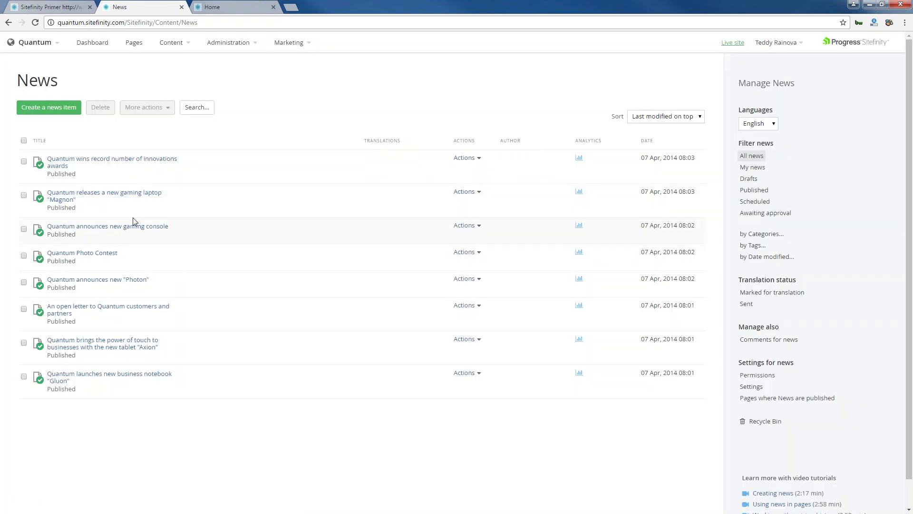
left_click(46, 113)
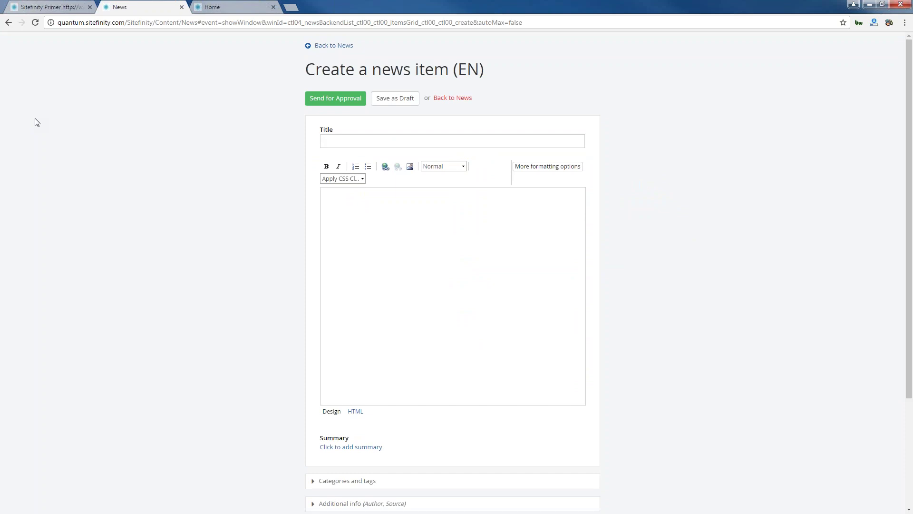
- Title the news item 'Newest Recycling Event'
type("Newest recycling Even")
left_click(353, 142)
key("BackSpace")
type("R")
- Copy the article text from the Word document and paste it into the body
key("alt+Tab")
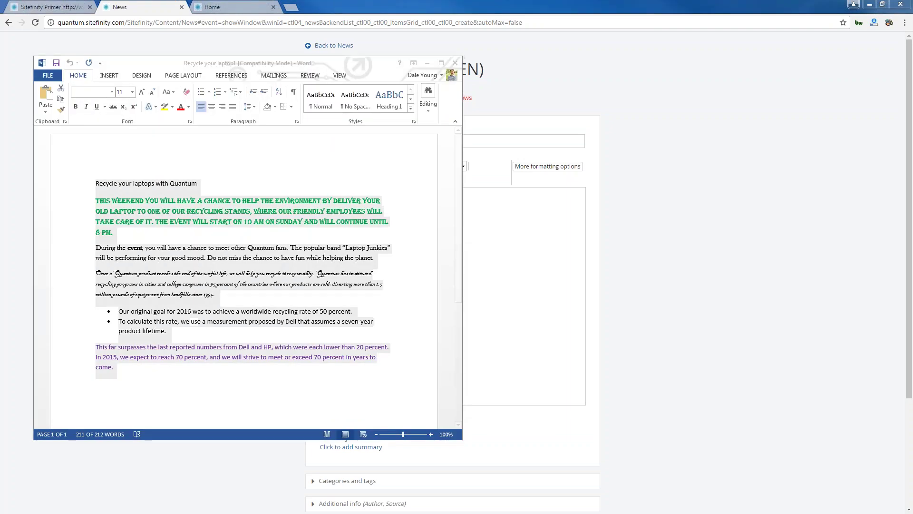
left_click_drag(267, 405, 84, 230)
right_click(125, 245)
left_click(149, 265)
left_click(489, 262)
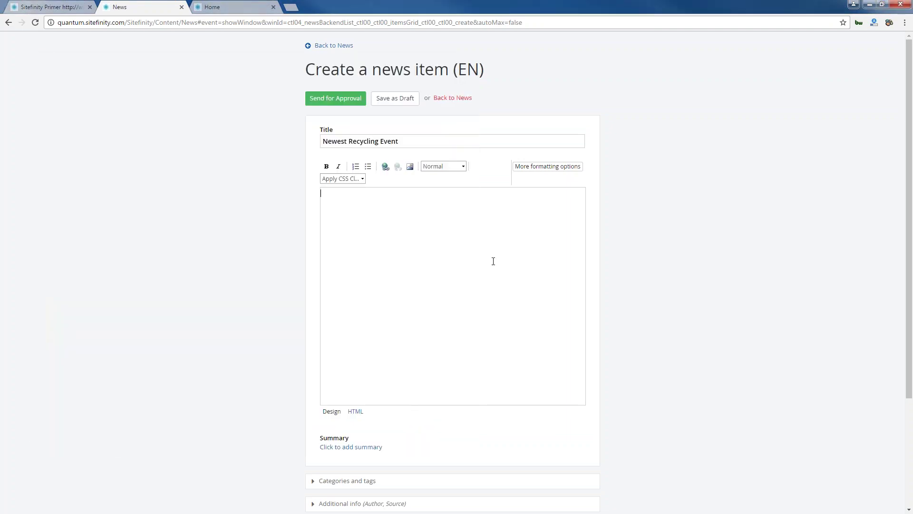
key("ctrl+v")
- Copy the body's opening lines into the Summary field
scroll(431, 229, "up", 2)
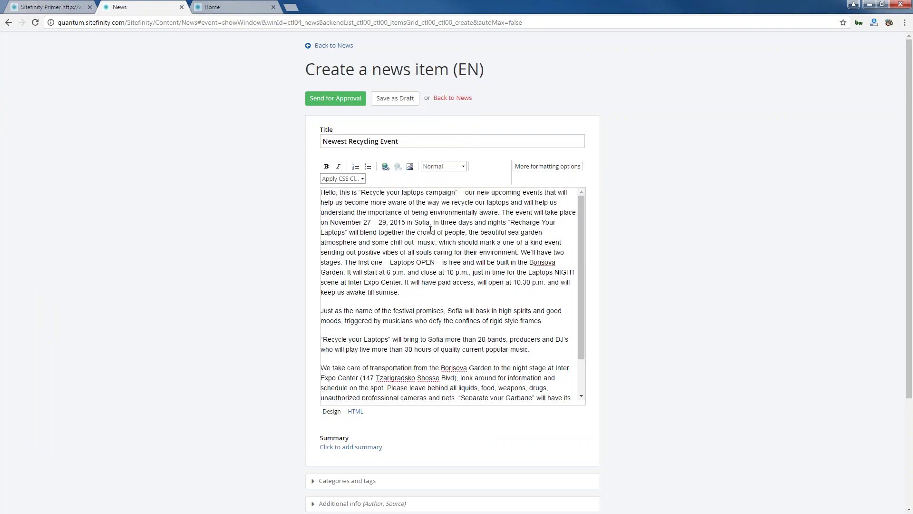
left_click_drag(458, 233, 321, 192)
right_click(339, 210)
left_click(354, 232)
left_click(357, 447)
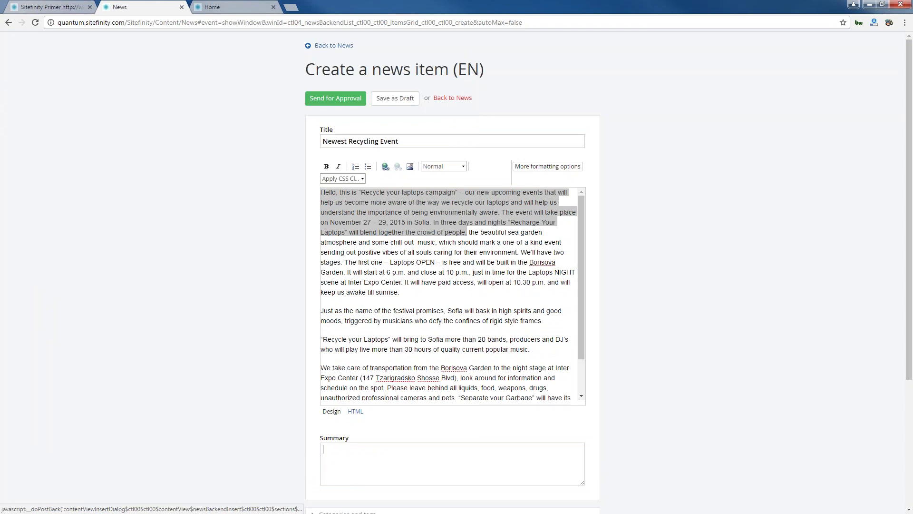
key("ctrl+v")
- Assign the Community > Campaigns category to the news item
scroll(431, 333, "down", 2)
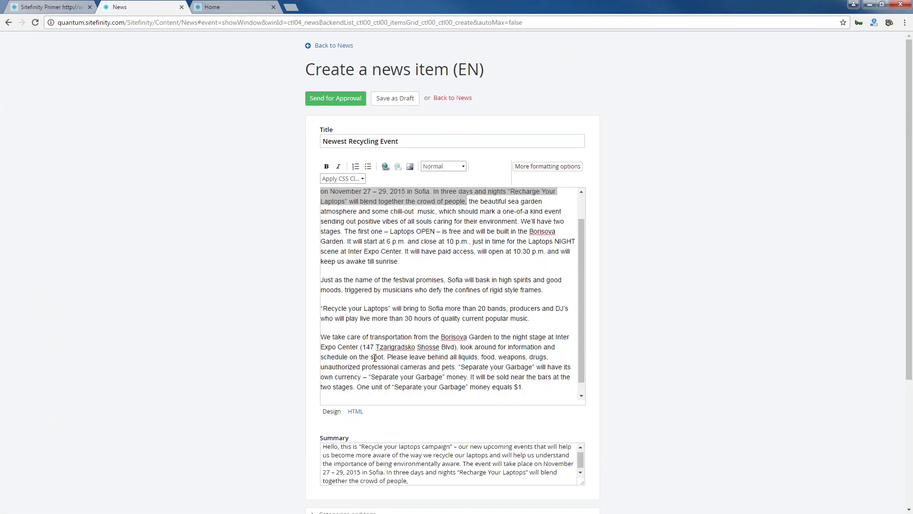
scroll(223, 382, "down", 4)
left_click(336, 343)
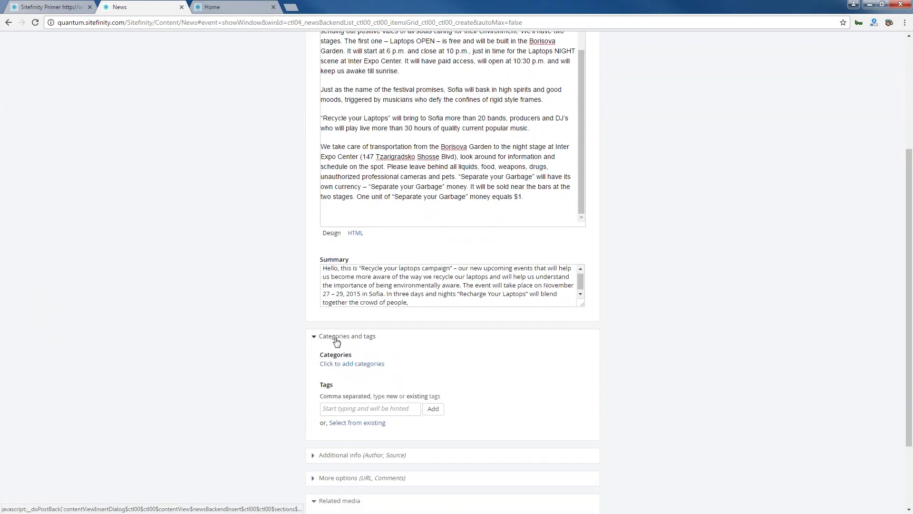
scroll(339, 341, "down", 2)
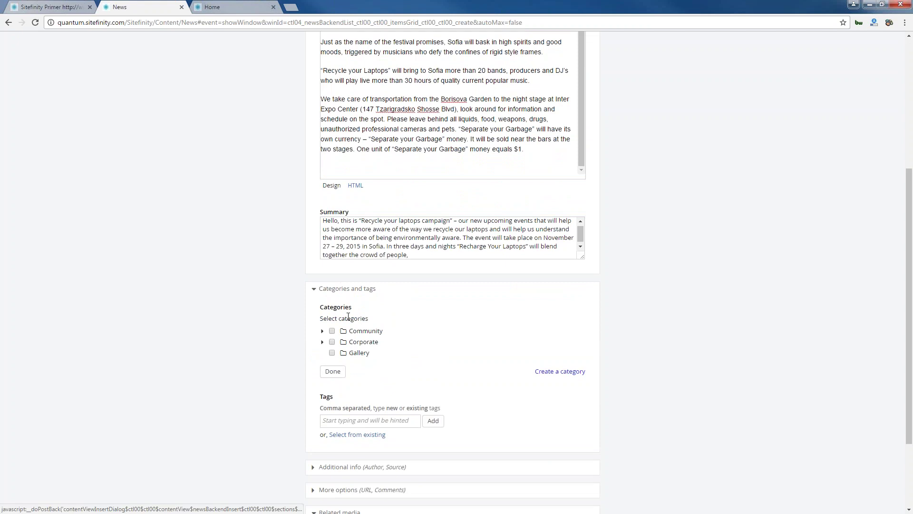
left_click(323, 330)
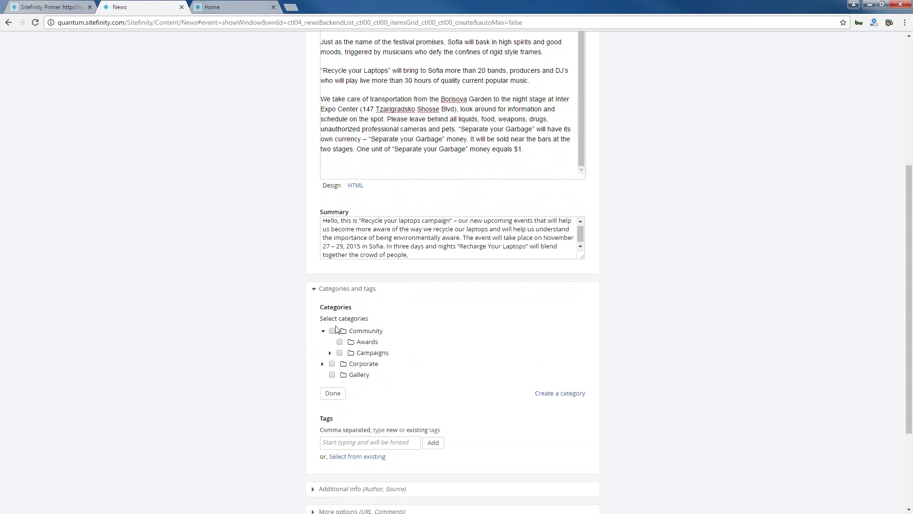
left_click(340, 353)
left_click(338, 394)
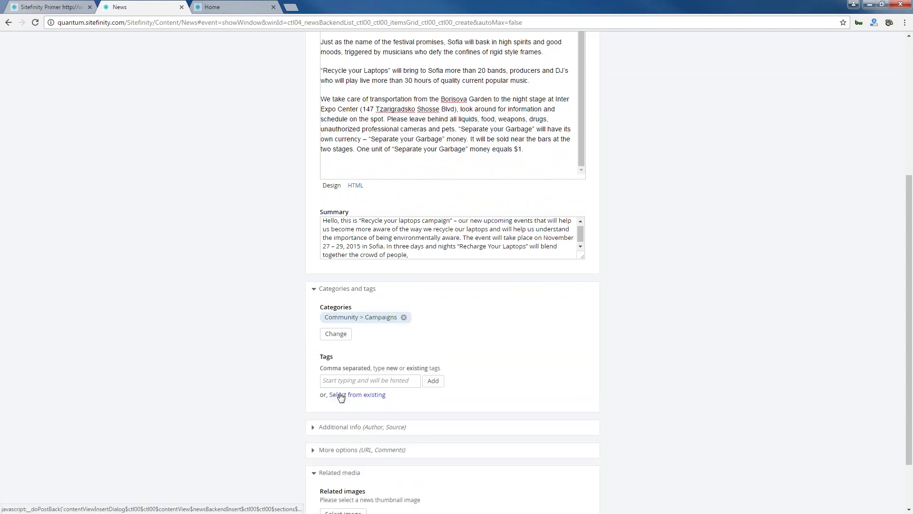
- Look through the tags, author, URL and media sections, then send the item for approval
scroll(341, 398, "down", 3)
left_click(343, 314)
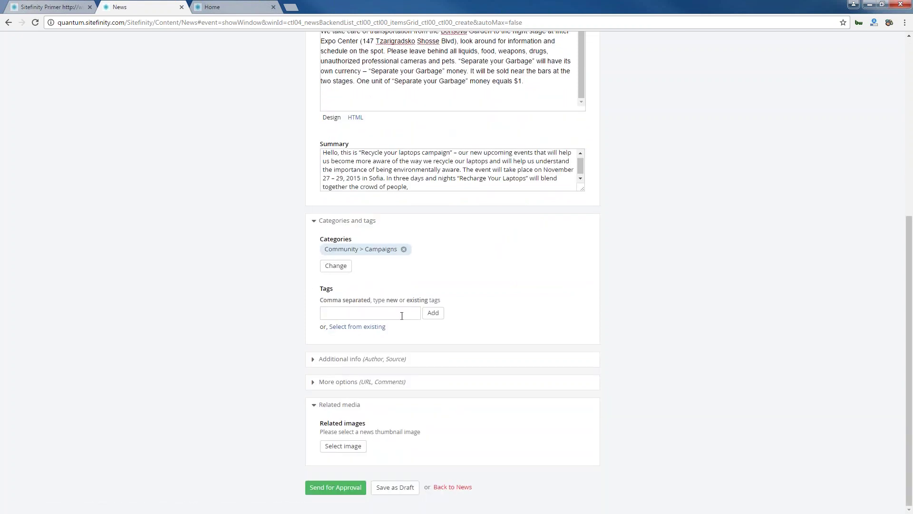
left_click(339, 359)
scroll(343, 376, "down", 3)
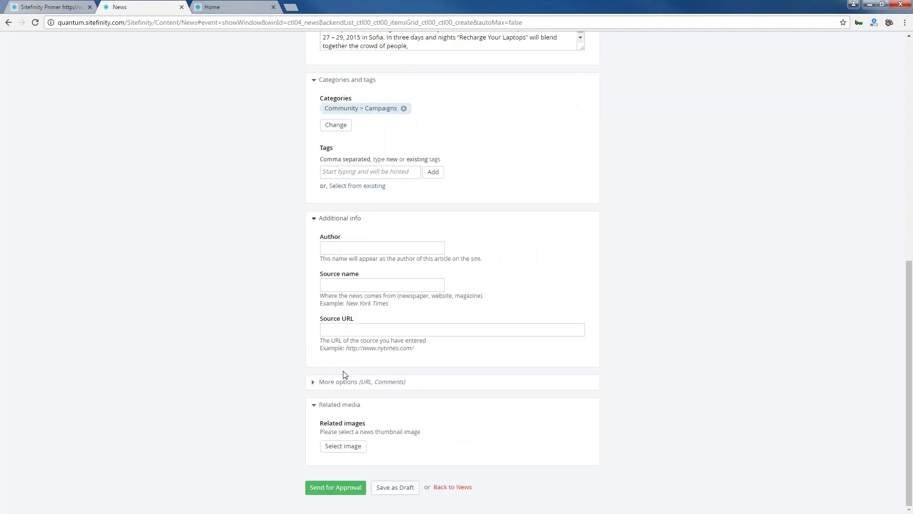
left_click(343, 382)
left_click(339, 502)
scroll(343, 355, "down", 2)
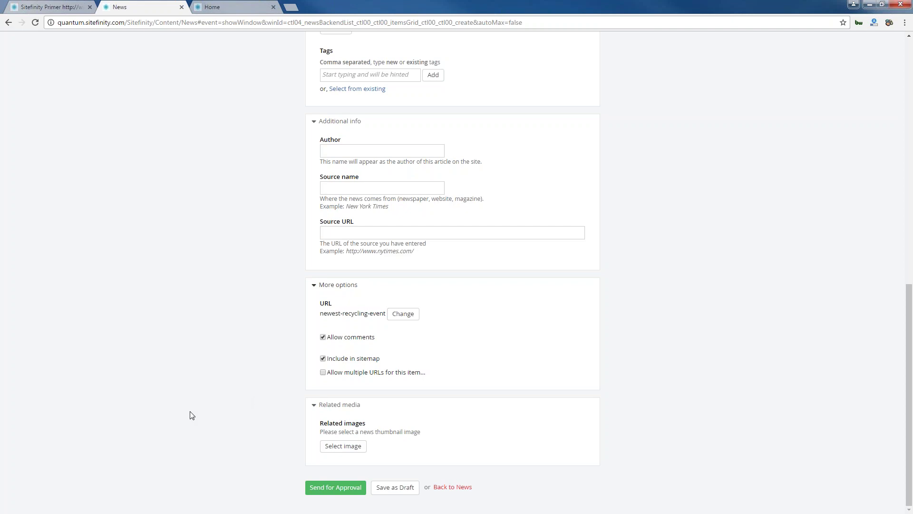
scroll(178, 413, "up", 10)
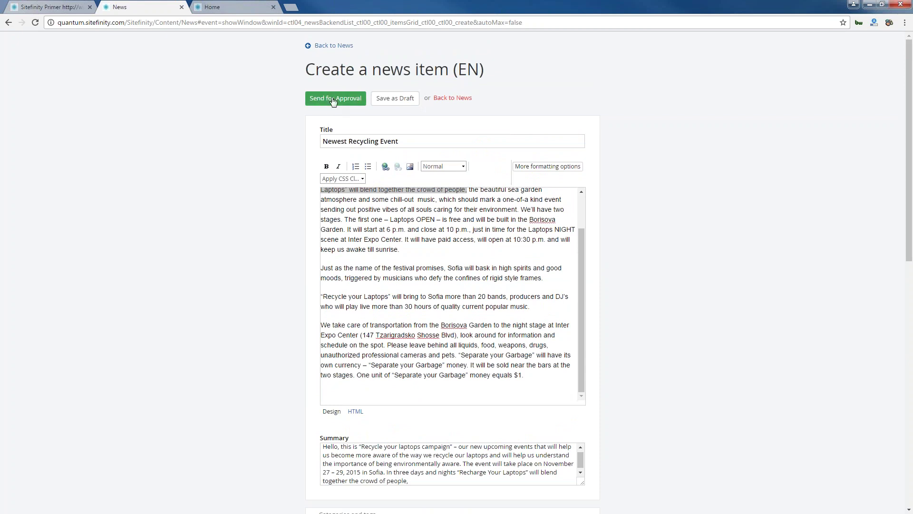
left_click(325, 100)
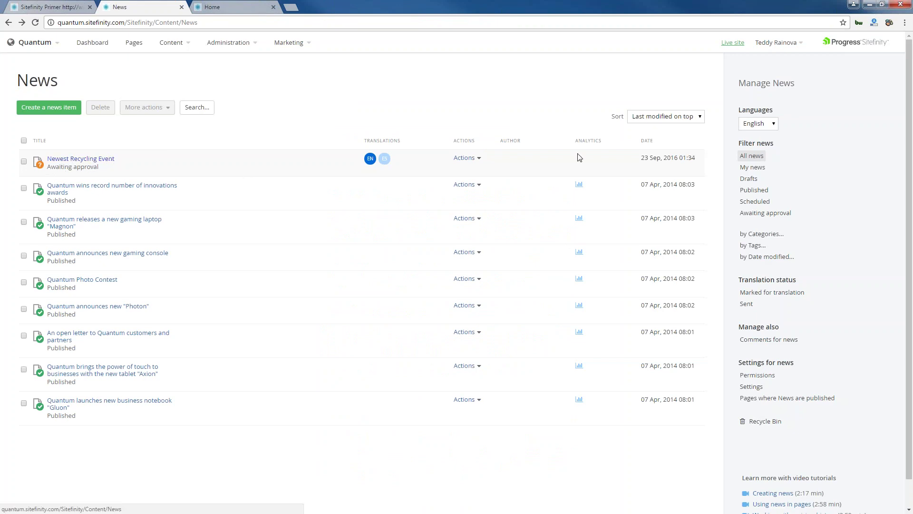
- Log out and sign back in at /sitefinity with the approver user's credentials
left_click(775, 42)
left_click(772, 78)
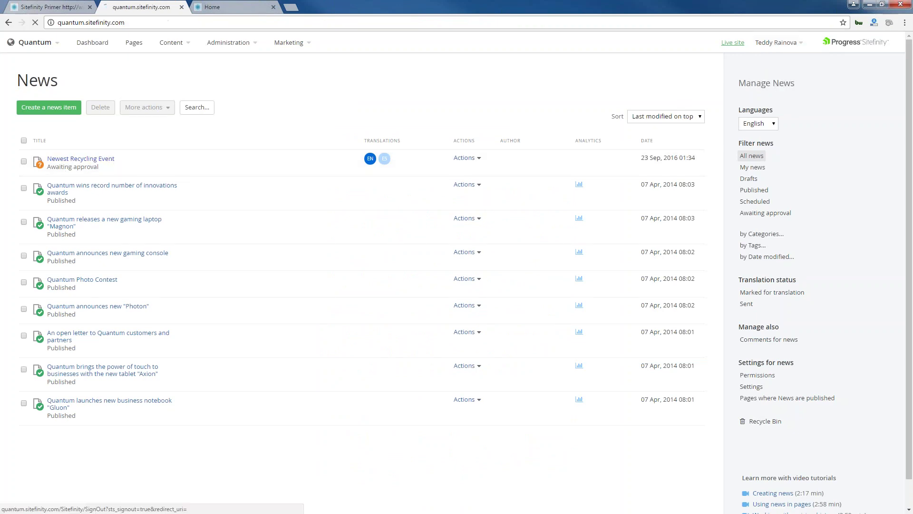
left_click(167, 22)
left_click(168, 23)
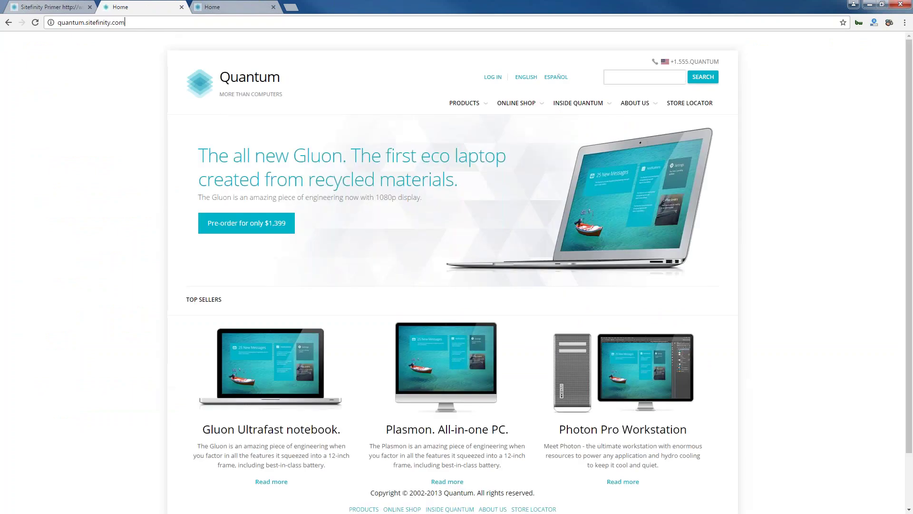
type("/site")
key("Return")
type("greg")
key("Tab")
type("password")
key("Return")
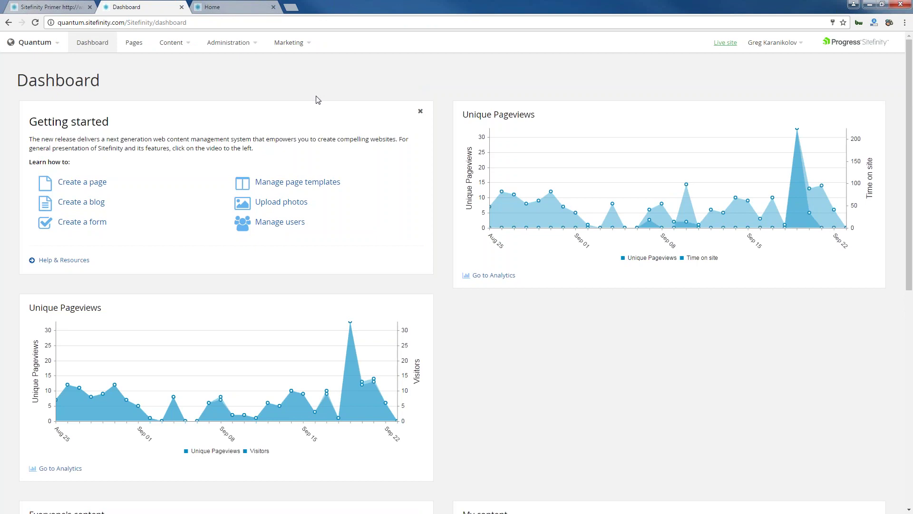
- Filter content and News by Awaiting approval, then open Newest Recycling Event for editing
scroll(318, 109, "down", 7)
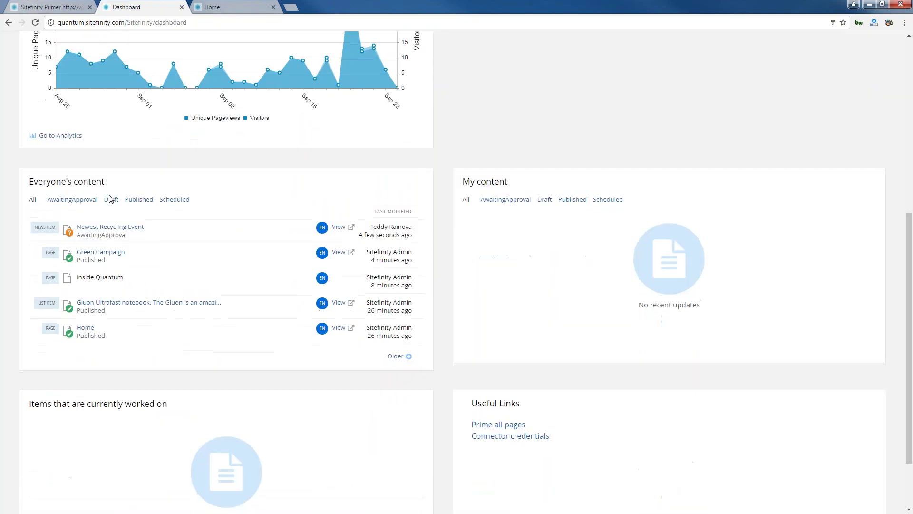
left_click(88, 199)
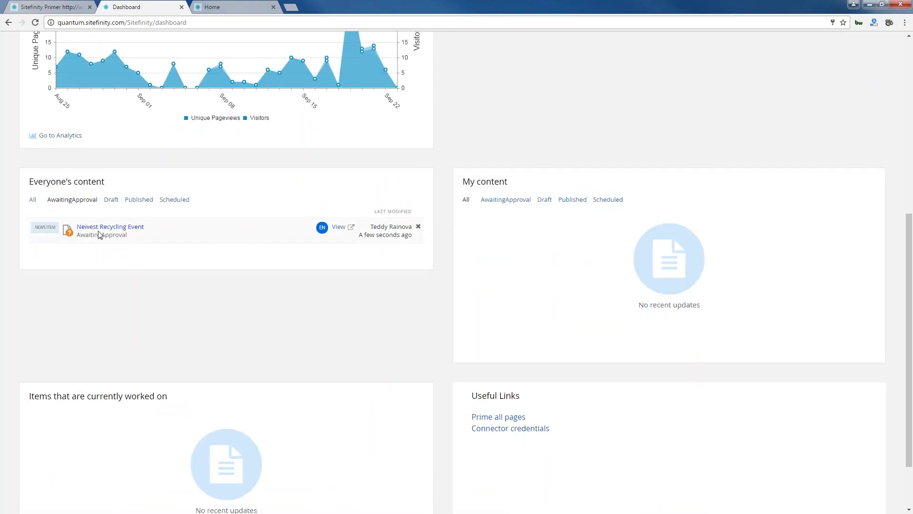
scroll(132, 222, "up", 7)
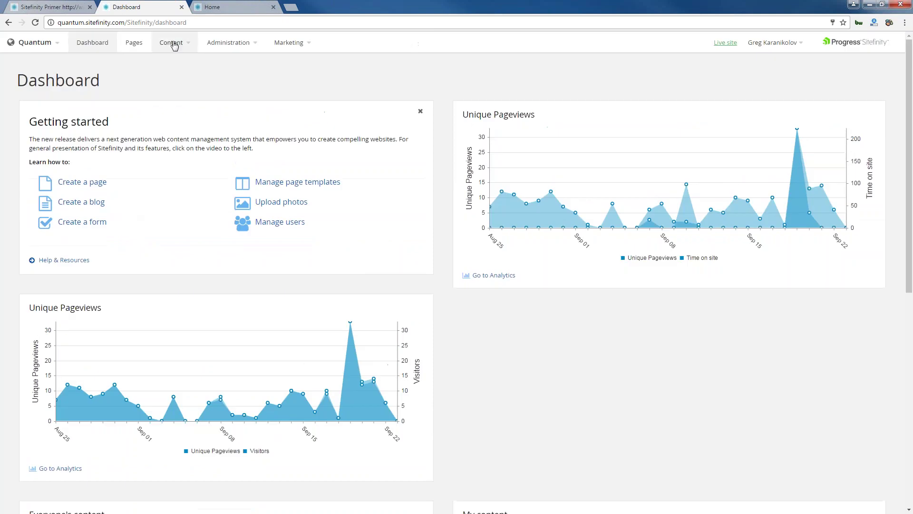
left_click(174, 45)
left_click(166, 74)
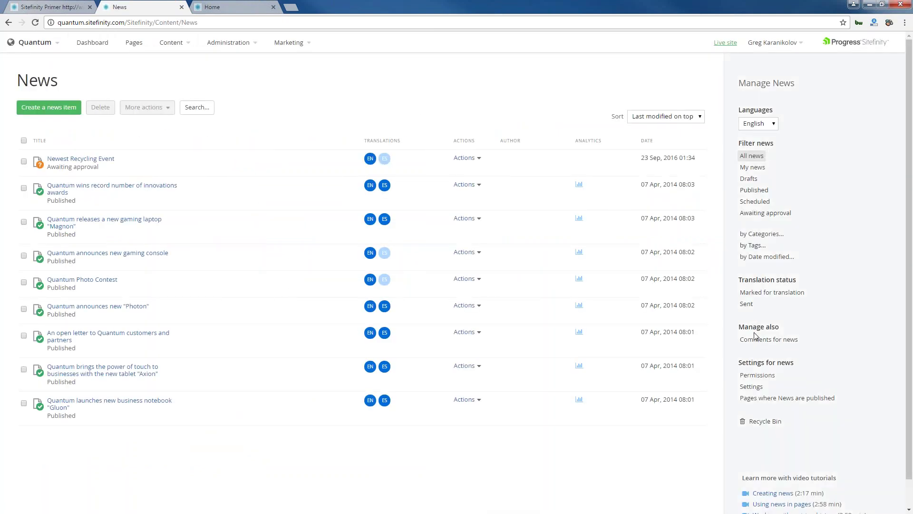
left_click(760, 214)
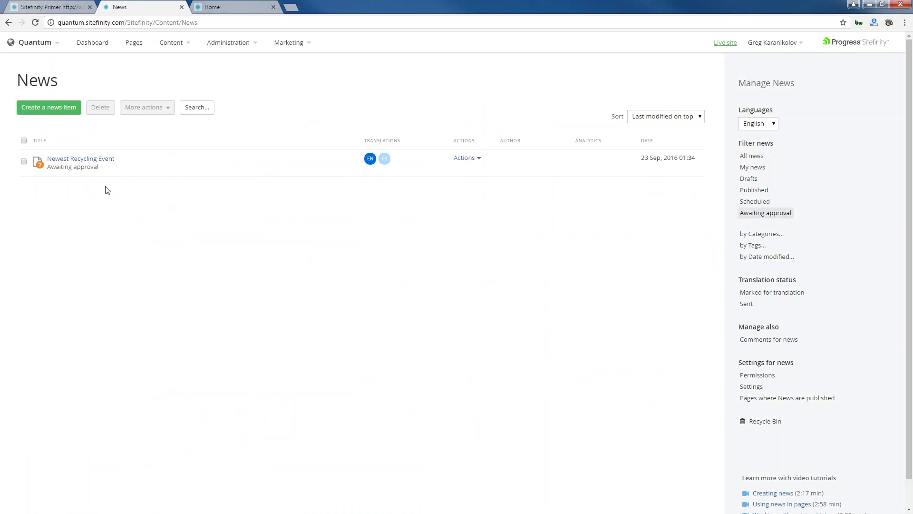
left_click(83, 159)
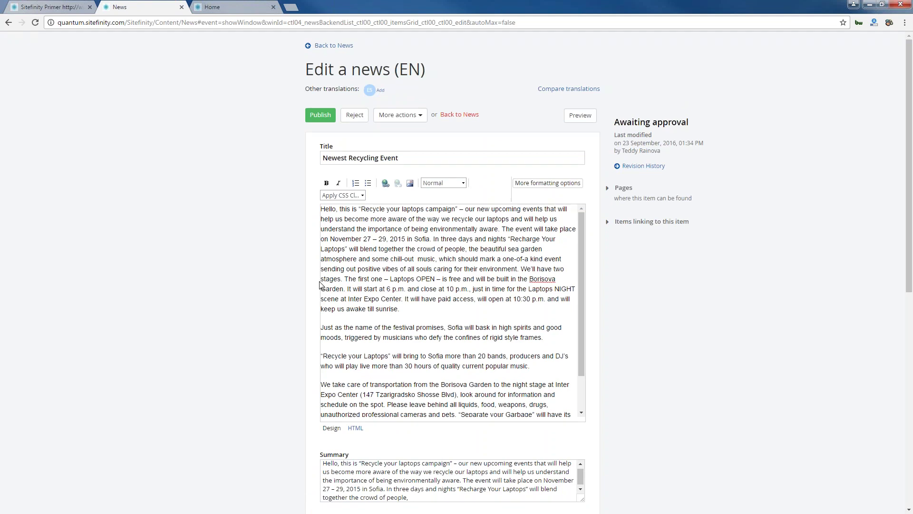
- Start and cancel a rejection, then delete the 'Recycle your Laptops' paragraph
left_click(360, 113)
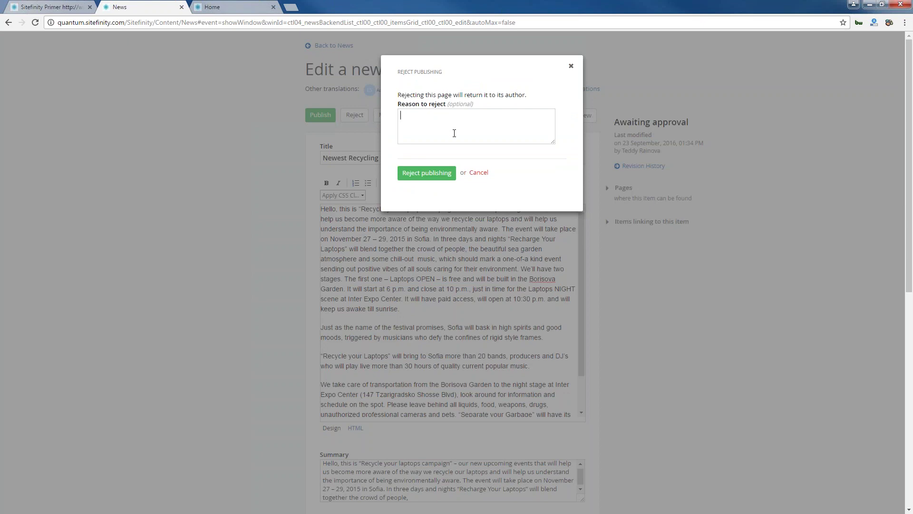
left_click(479, 172)
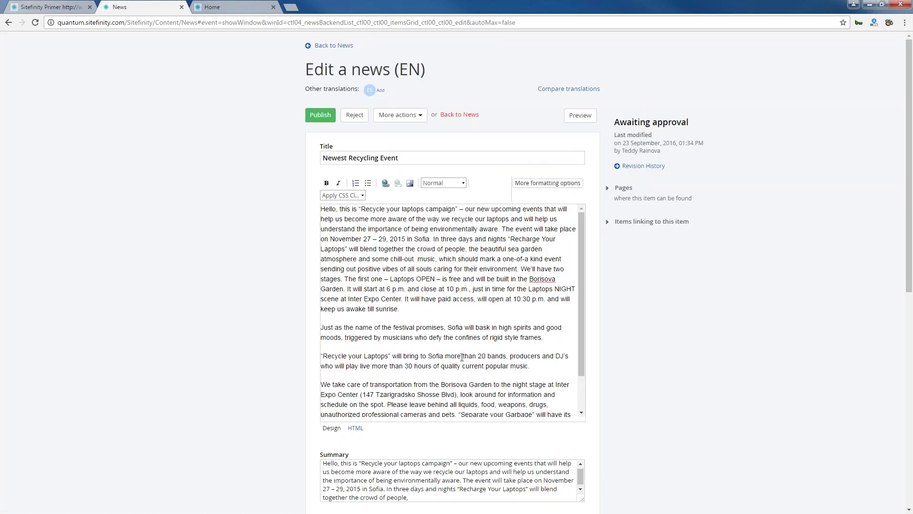
left_click_drag(530, 366, 311, 348)
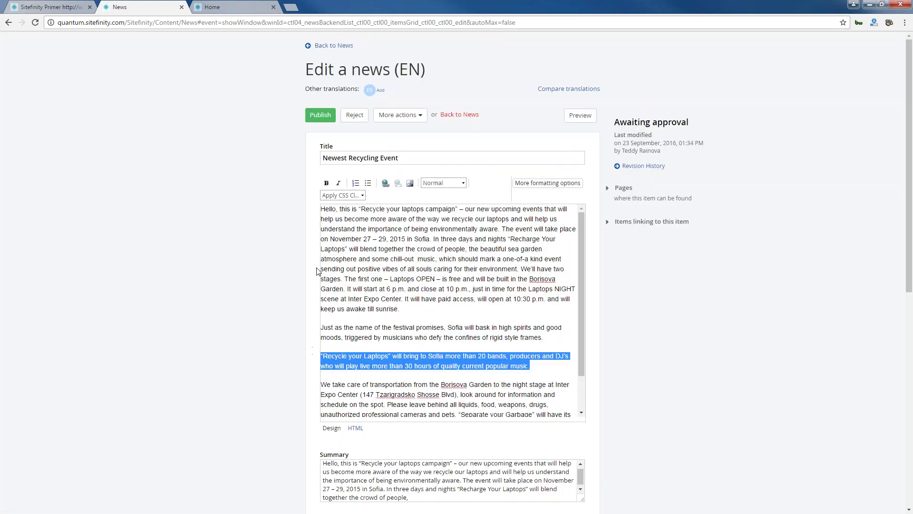
key("BackSpace")
key("BackSpace")
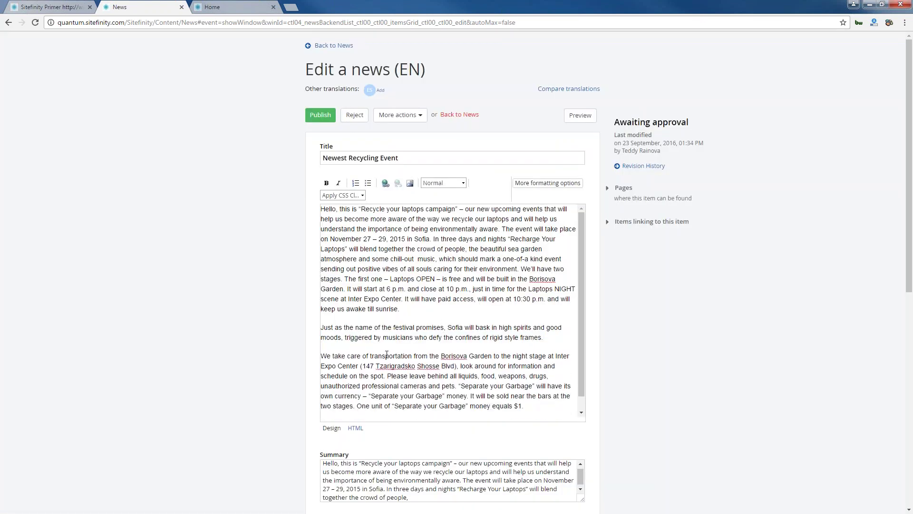
- Append the line 'add some text!' to the body and publish the news item
key("Return")
key("Return")
type("add some text!")
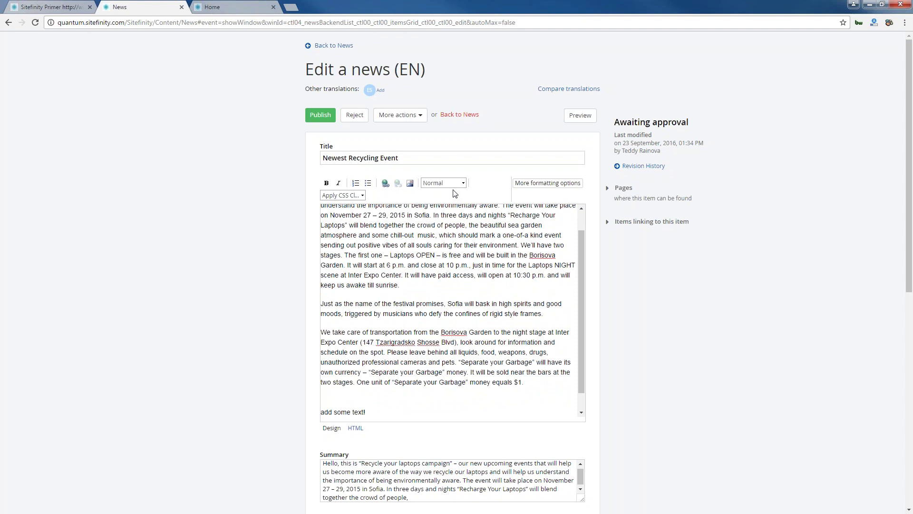
left_click(417, 115)
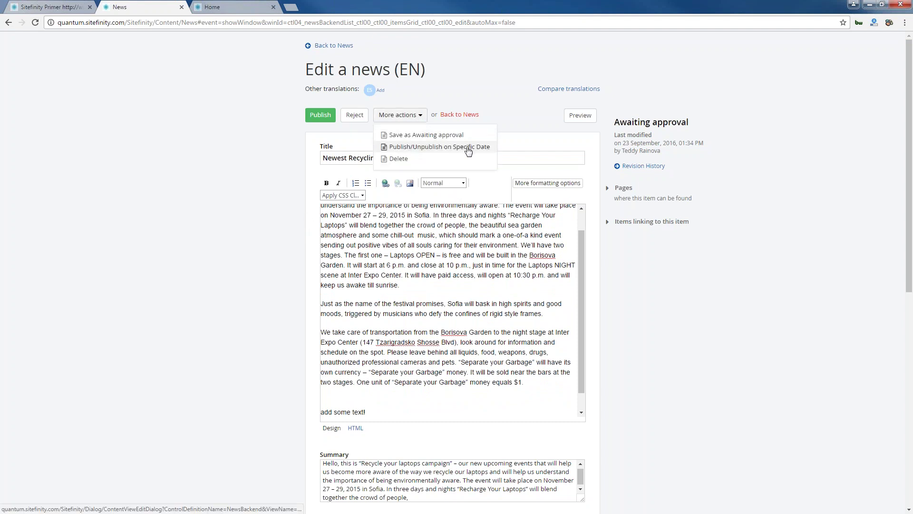
left_click(321, 115)
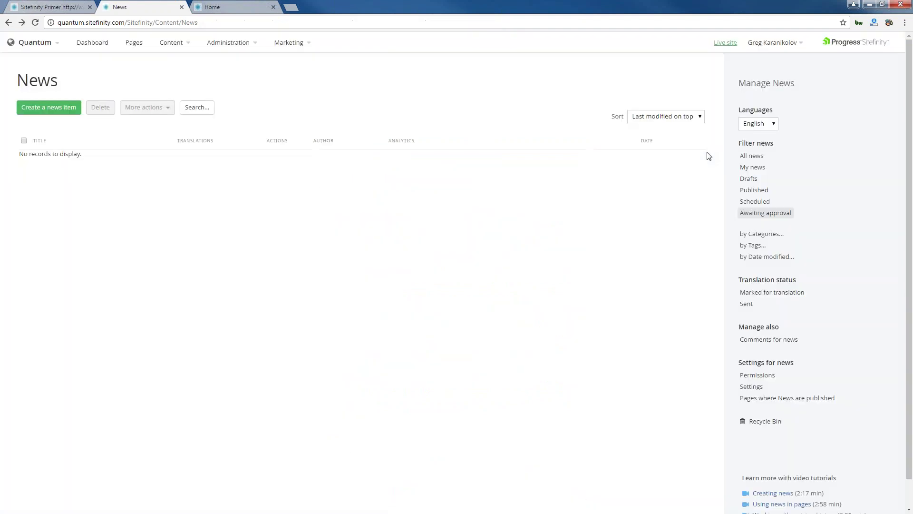
- Show all news, then find Newest Recycling Event, dated Sep 23, 2016, on the public Green Campaign page
left_click(752, 155)
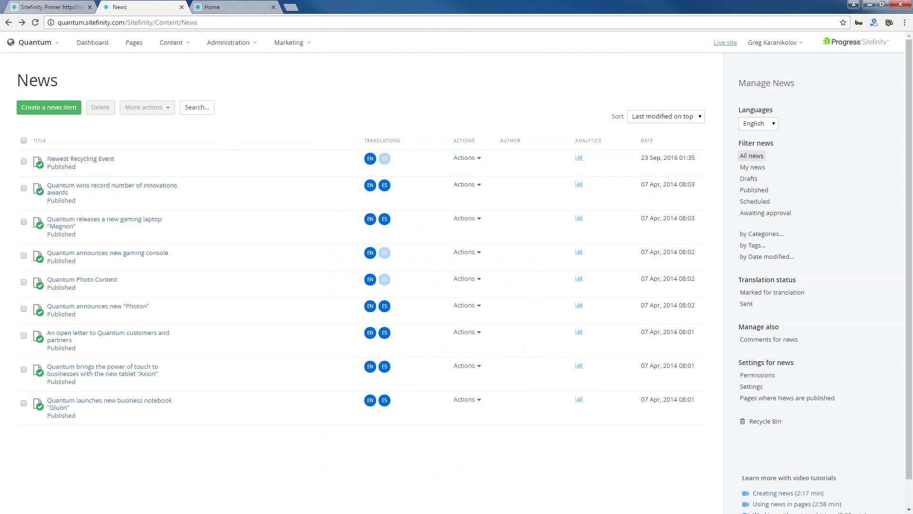
left_click(240, 7)
mouse_move(577, 103)
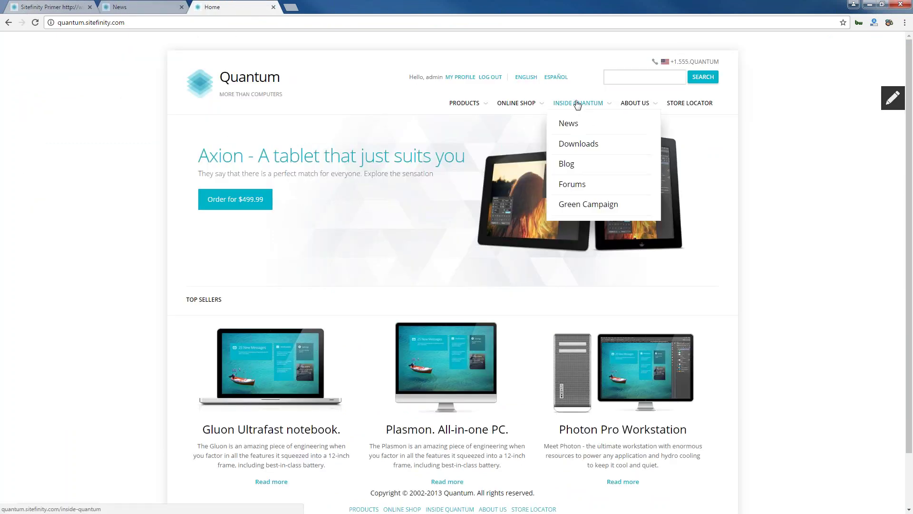
left_click(577, 209)
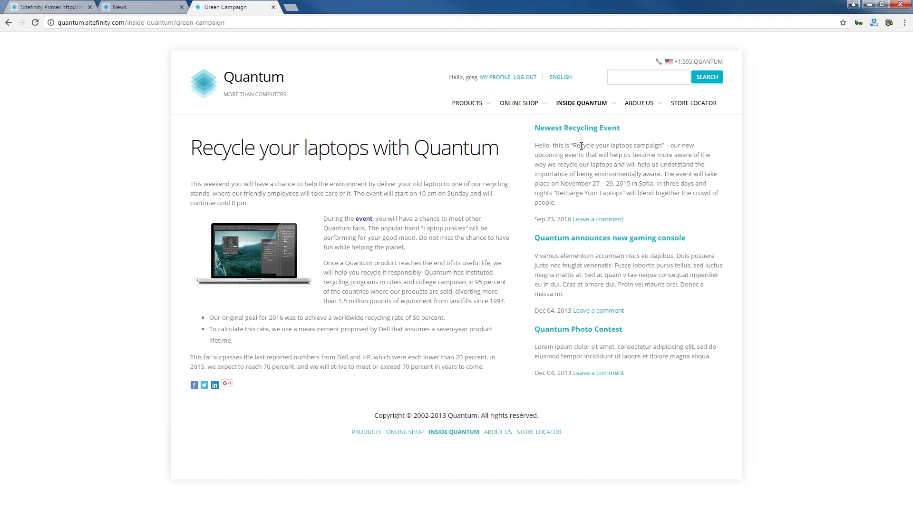
left_click_drag(573, 219, 534, 220)
left_click(817, 231)
left_click(134, 9)
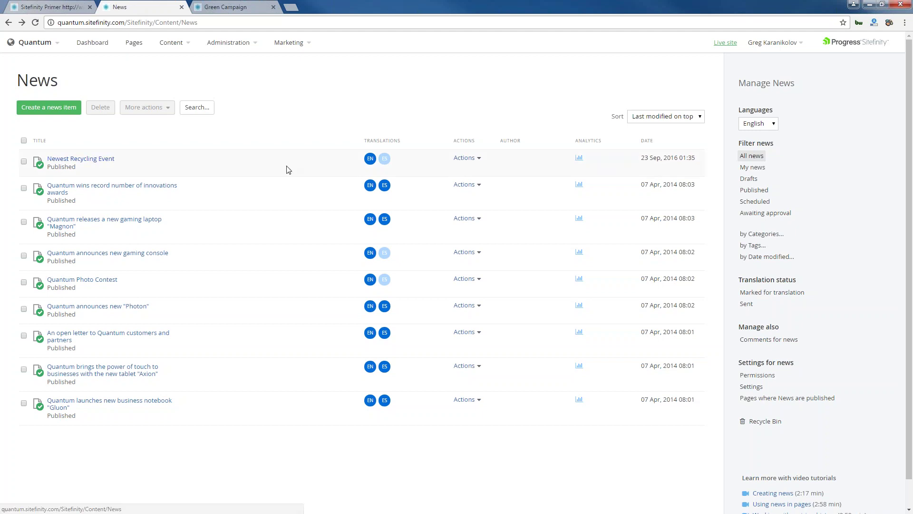
left_click(478, 160)
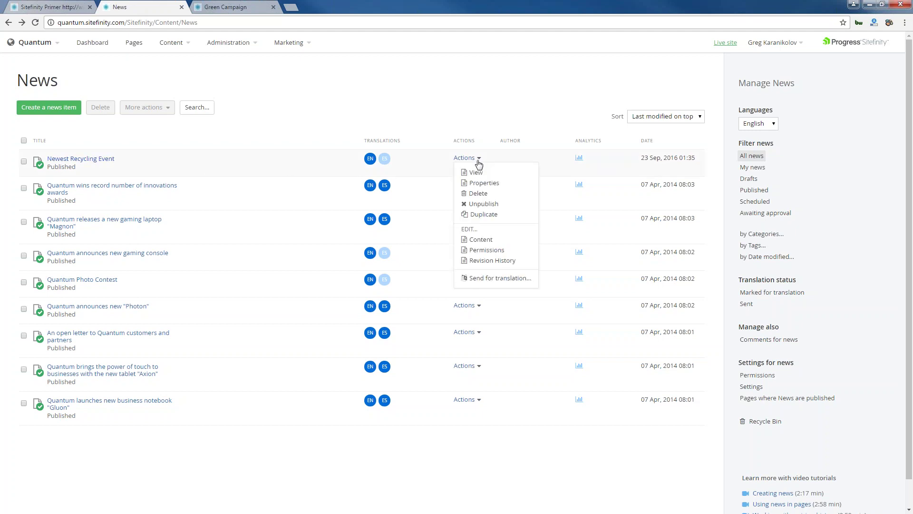
left_click(485, 262)
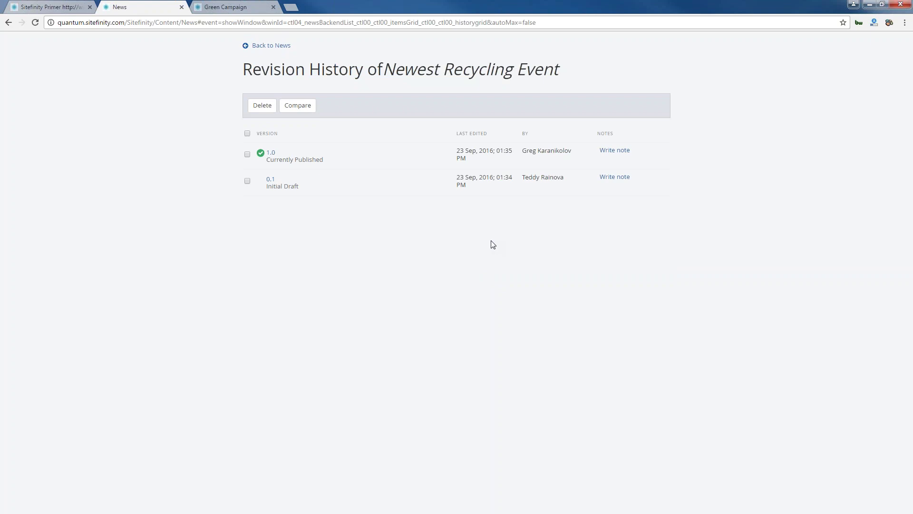
left_click(453, 180)
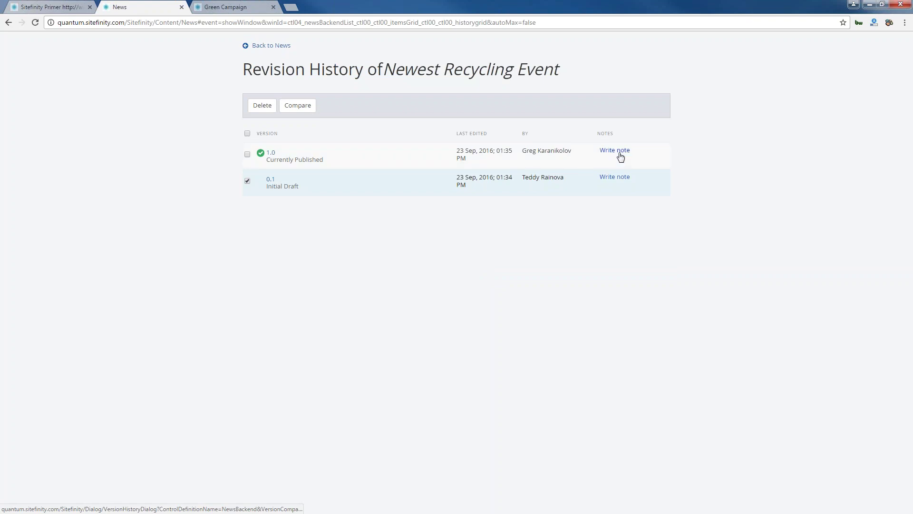
left_click(247, 154)
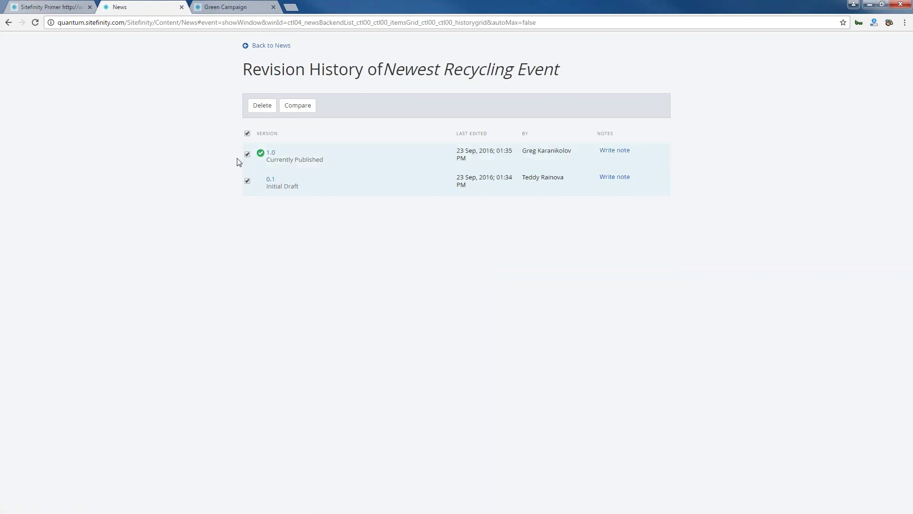
left_click(300, 107)
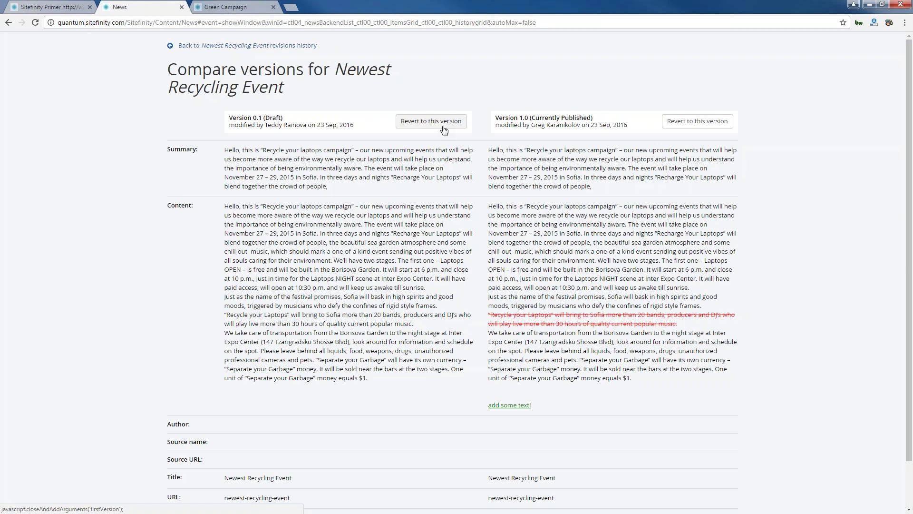
left_click(292, 46)
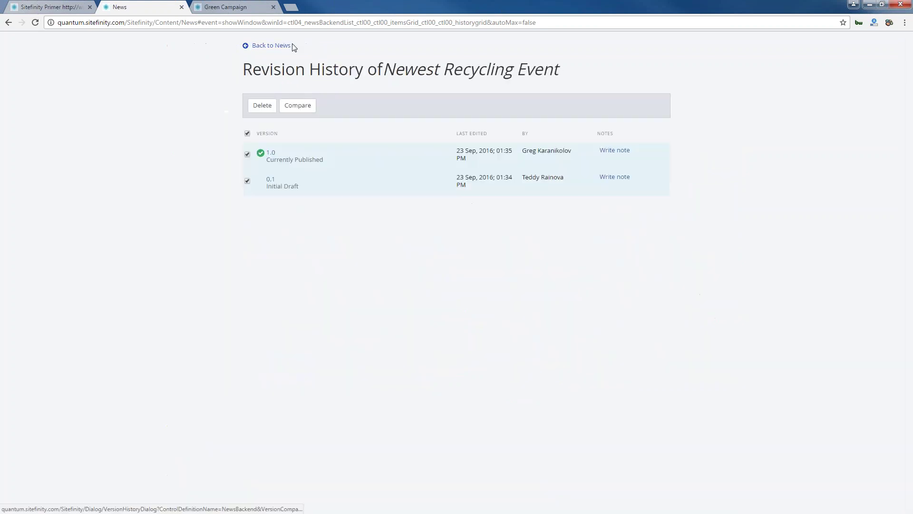
left_click(291, 45)
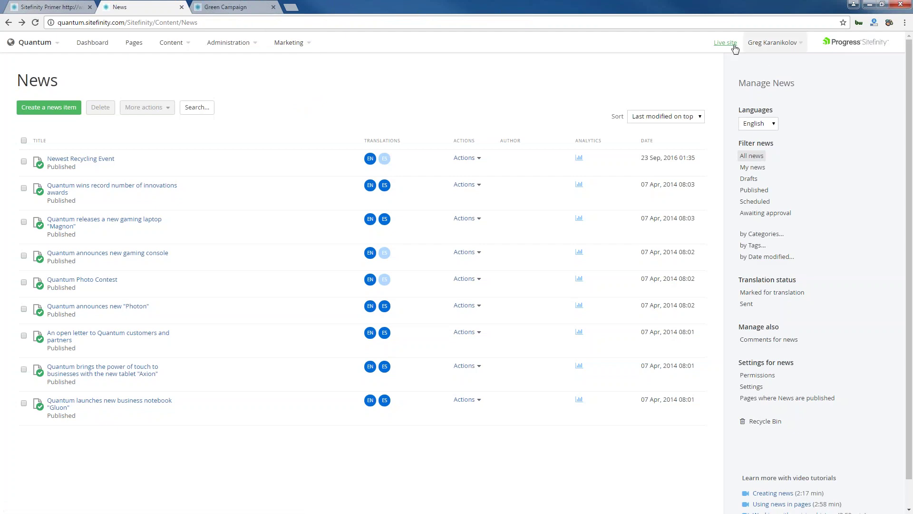
- Log out, sign in at /sitefinity as admin, and open Marketing > Personalization
left_click(774, 44)
left_click(761, 75)
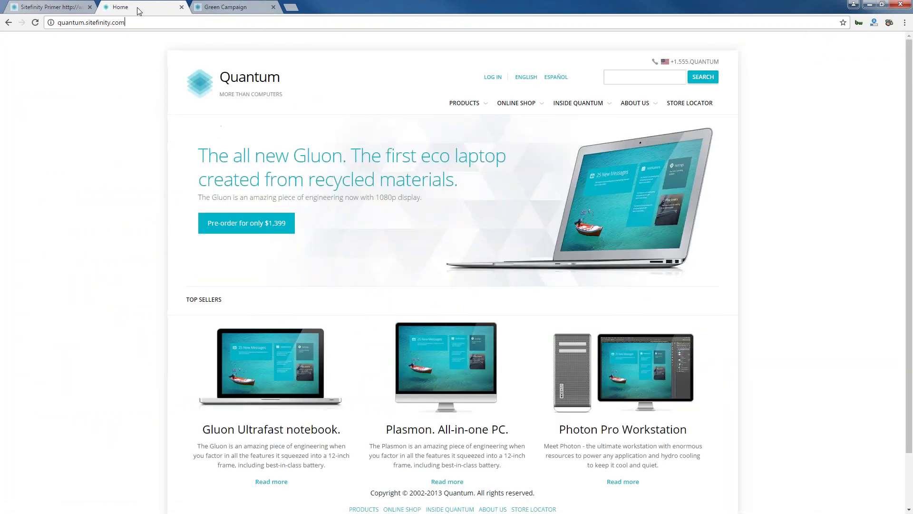
type("/sitefinity")
key("Return")
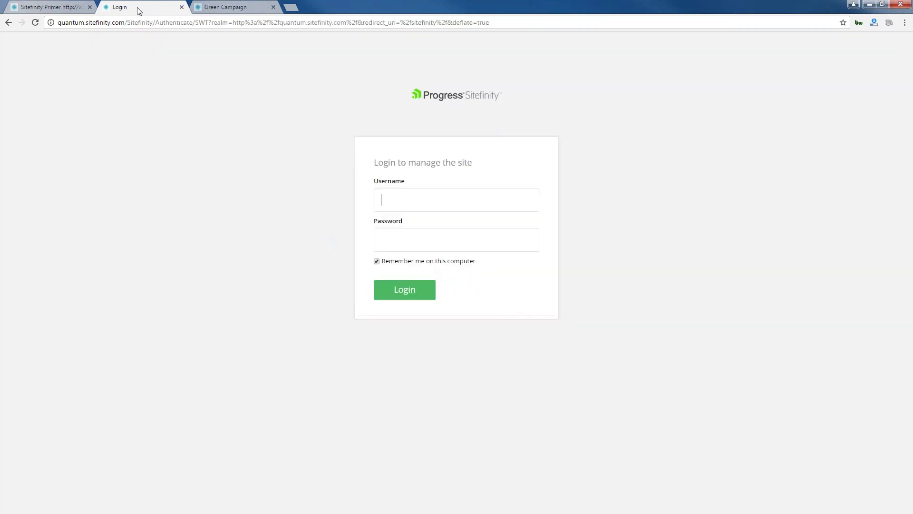
type("admin")
key("Tab")
type("*****")
key("Return")
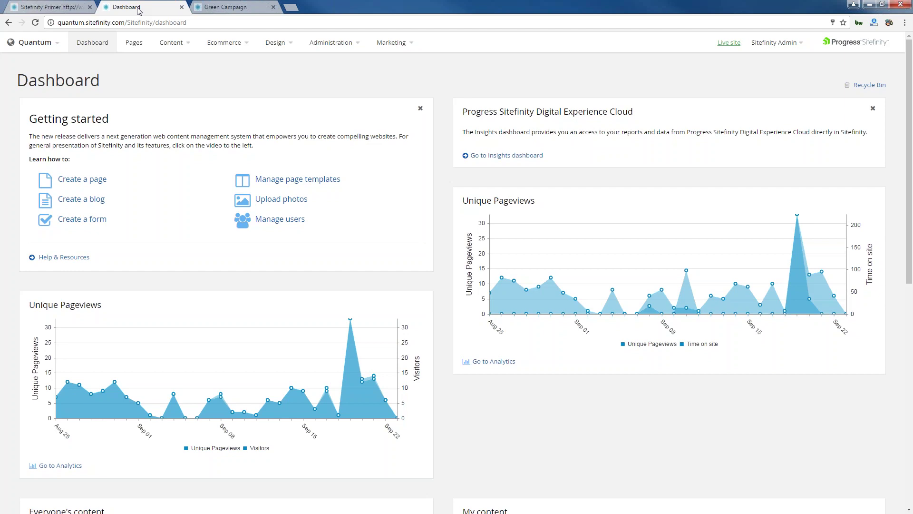
left_click(397, 44)
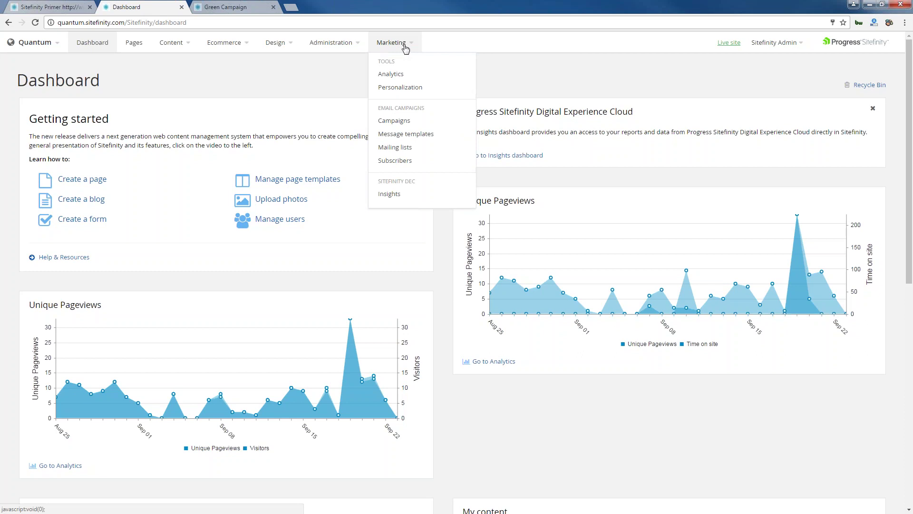
left_click(404, 89)
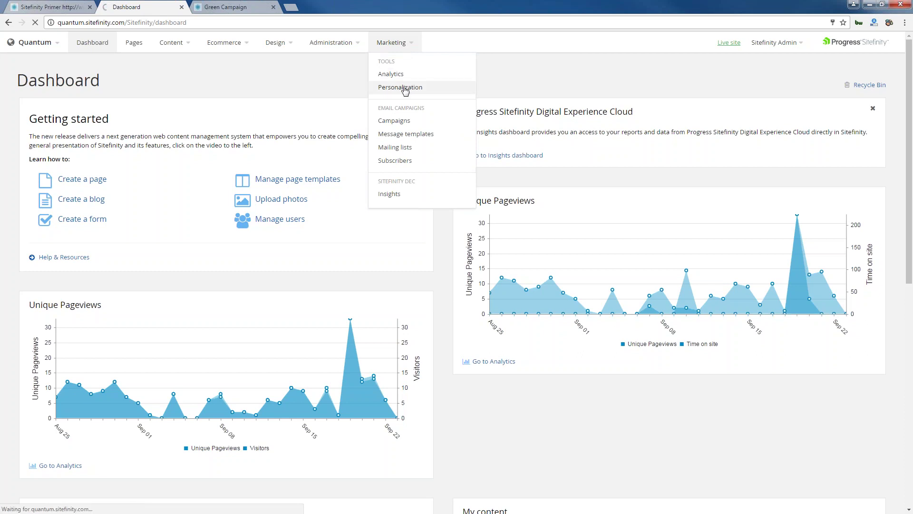
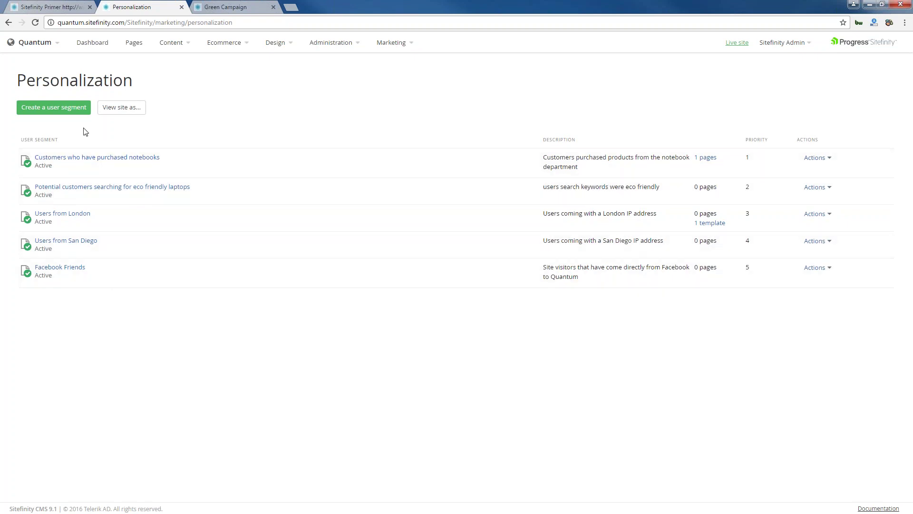
- Open a blank user segment form and put the cursor in its Name field
left_click(68, 110)
left_click(365, 121)
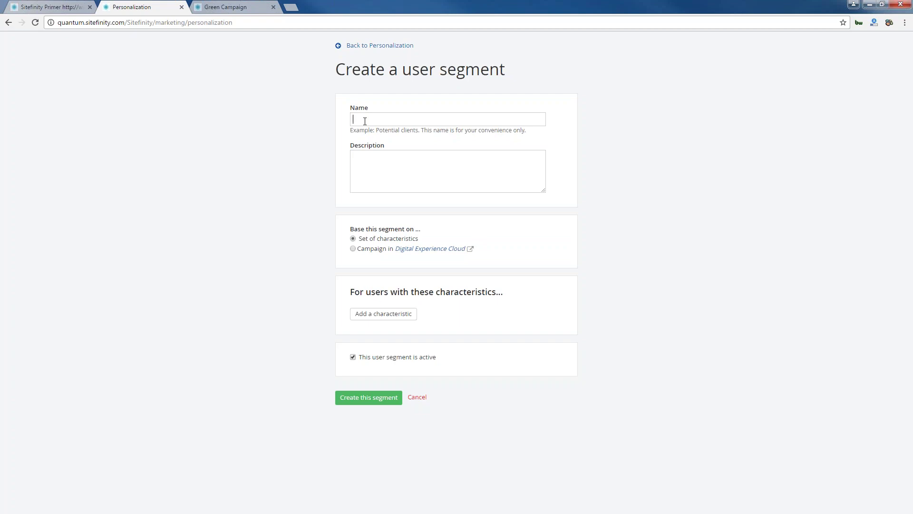
- Name the segment 'Sitevisitors interested in Gluon' and move to the Description field
type("Sitevisitors interested in Gluon")
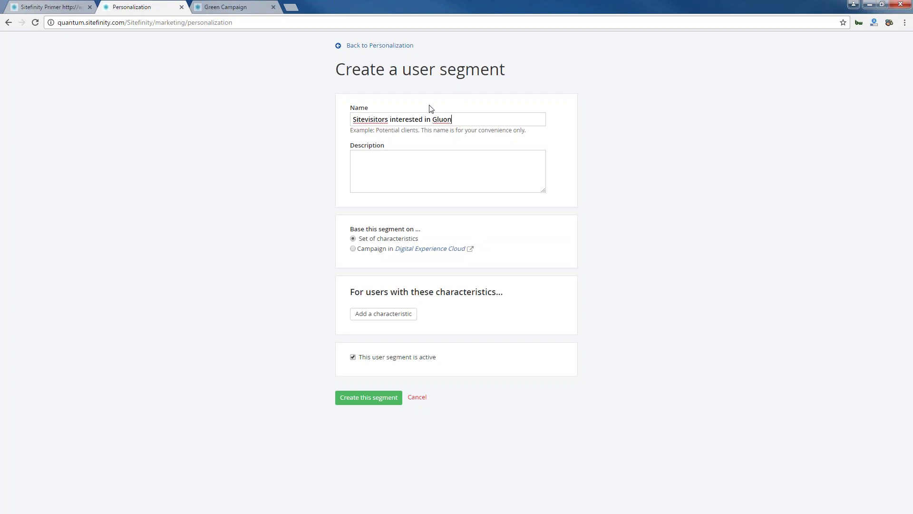
left_click(387, 169)
- Add a characteristic, try Profile fields and Purchases, then settle on Visit duration (0–180 seconds, Last day)
left_click(379, 318)
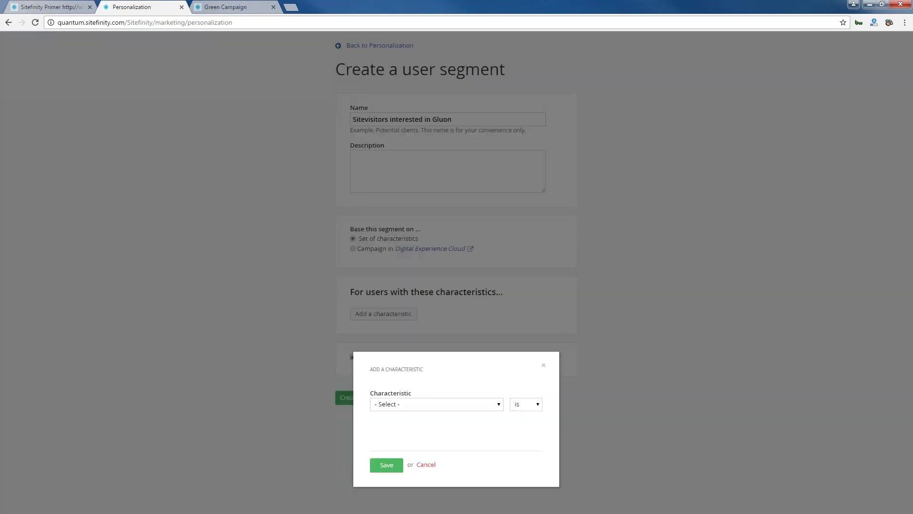
left_click(499, 408)
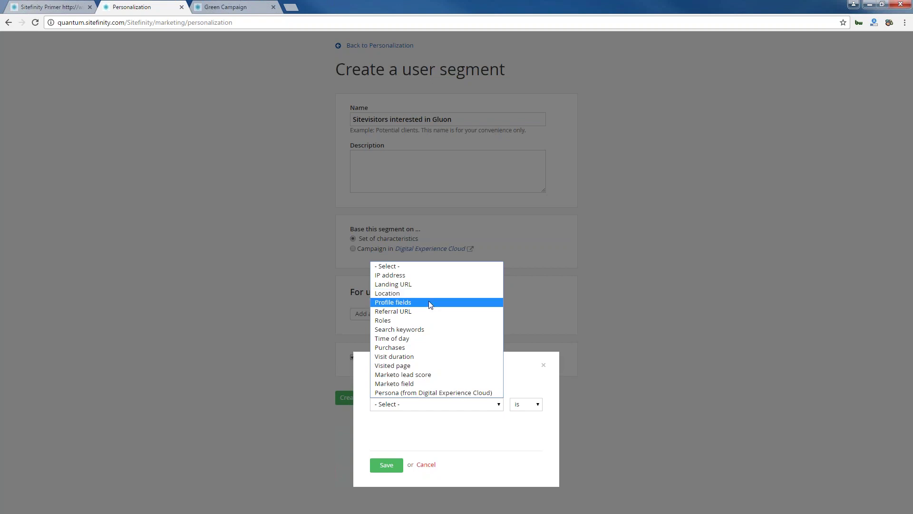
left_click(429, 302)
left_click(438, 449)
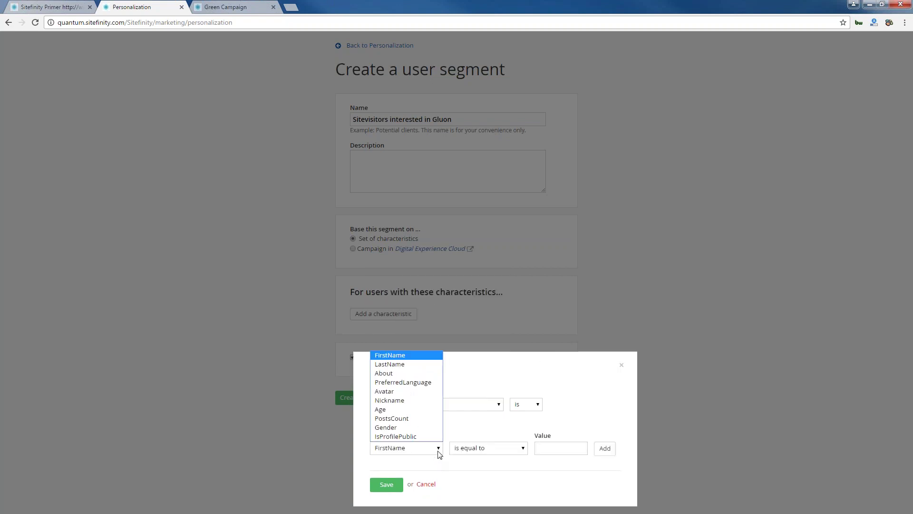
left_click(484, 383)
triple_click(488, 367)
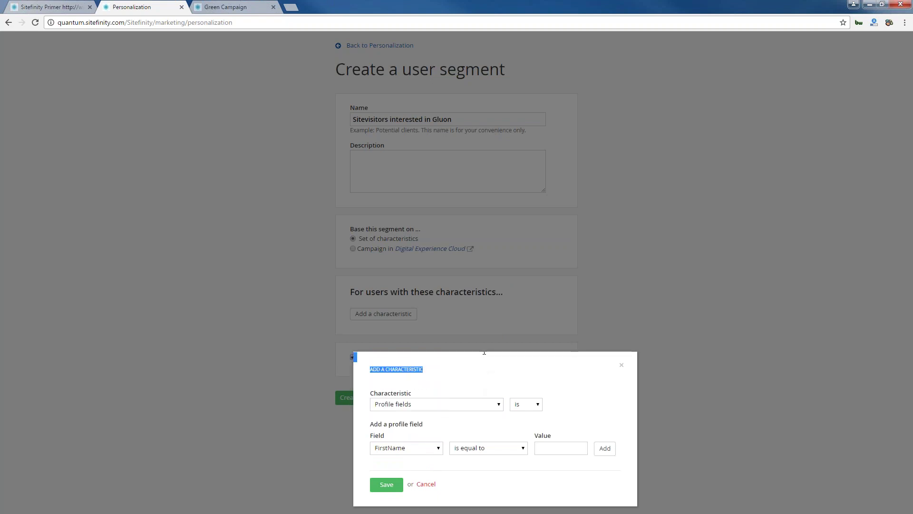
left_click(499, 405)
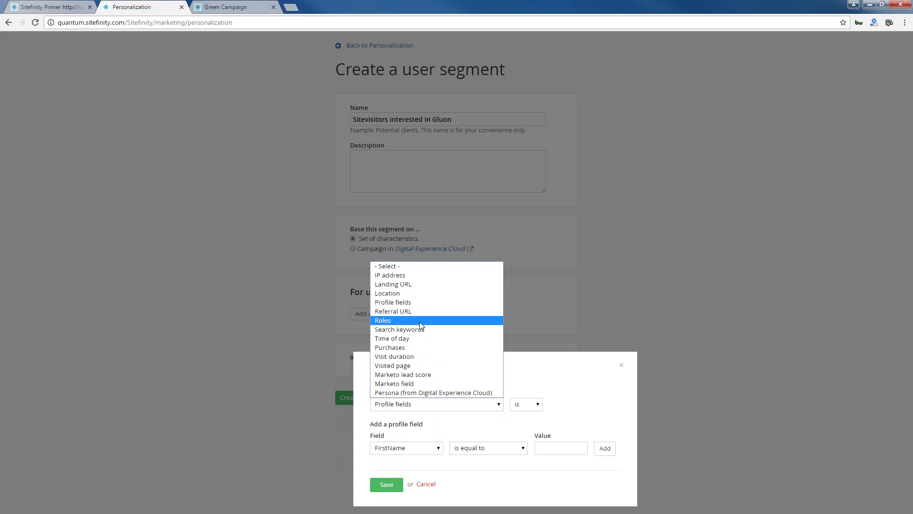
left_click(441, 346)
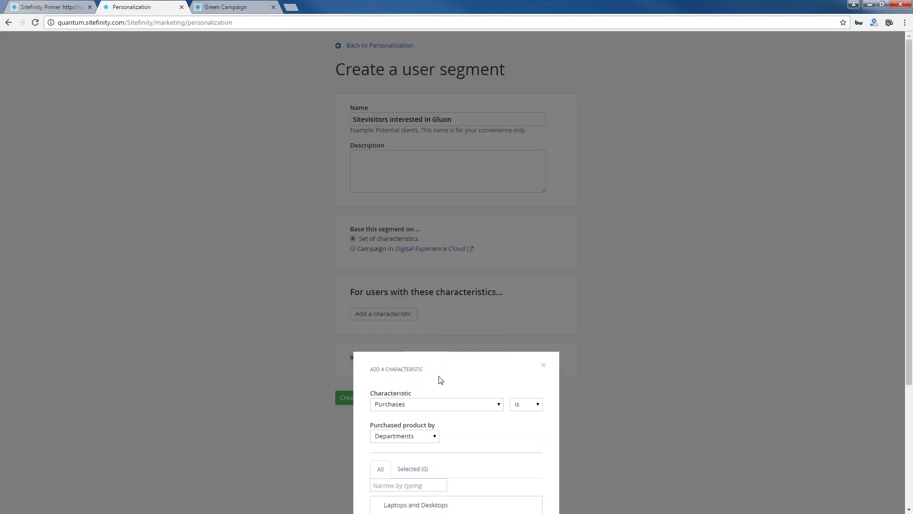
left_click_drag(493, 379, 494, 351)
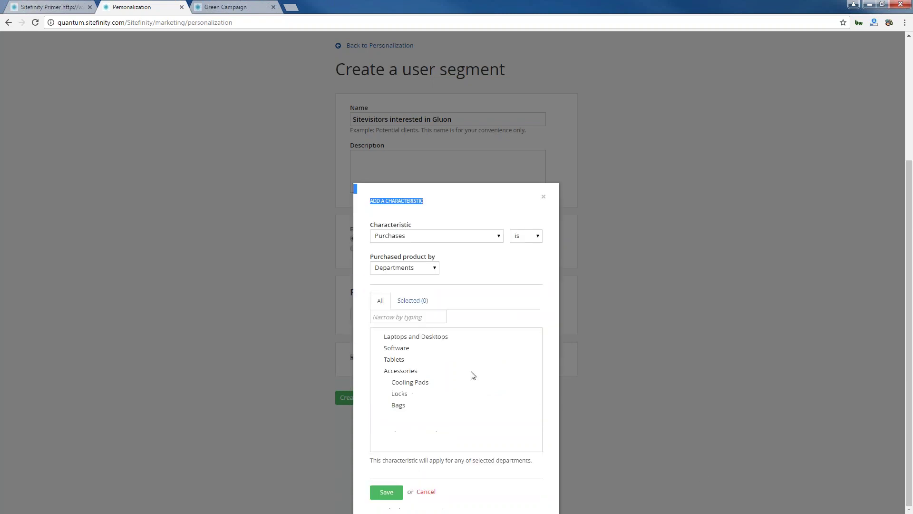
left_click(446, 238)
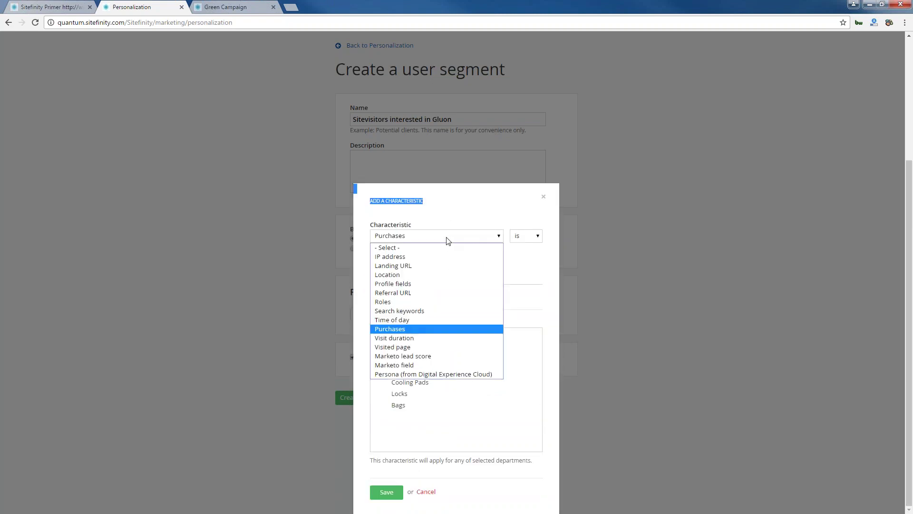
left_click(418, 339)
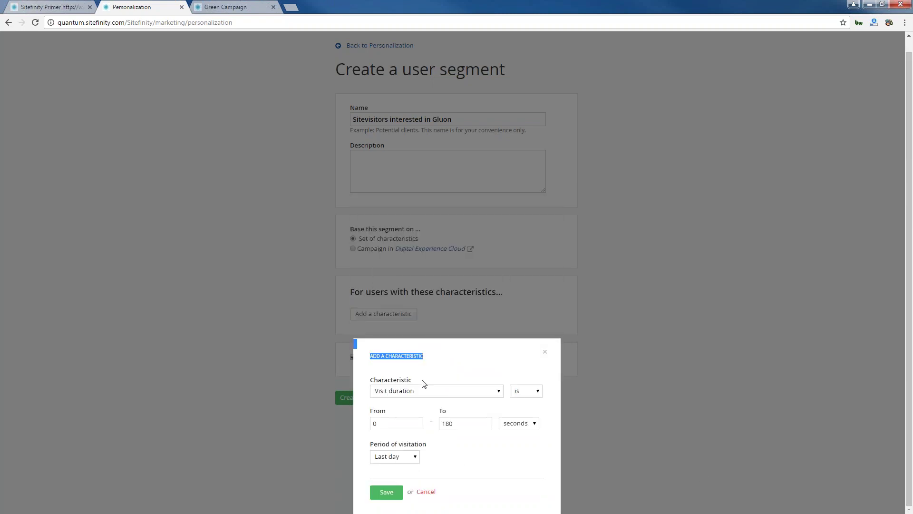
- Browse the characteristic types again and switch from Visit duration to Visited page
left_click(500, 392)
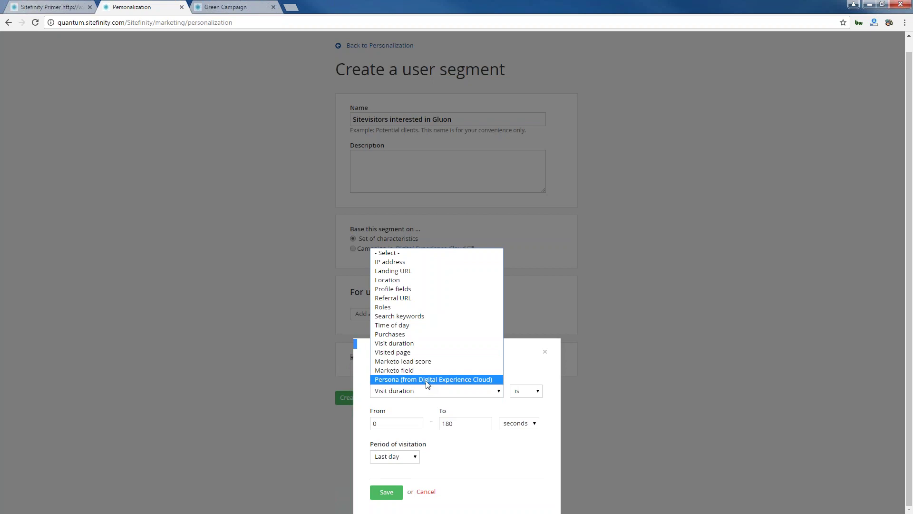
left_click(533, 384)
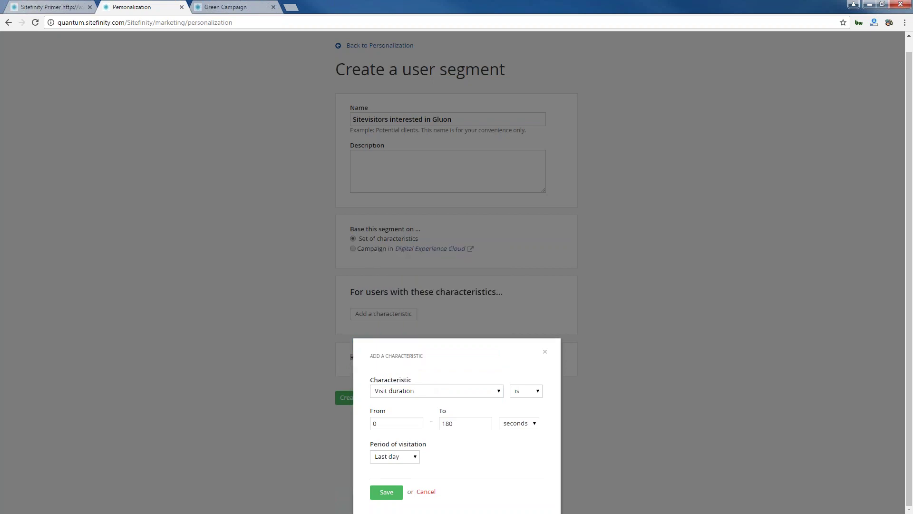
left_click(499, 394)
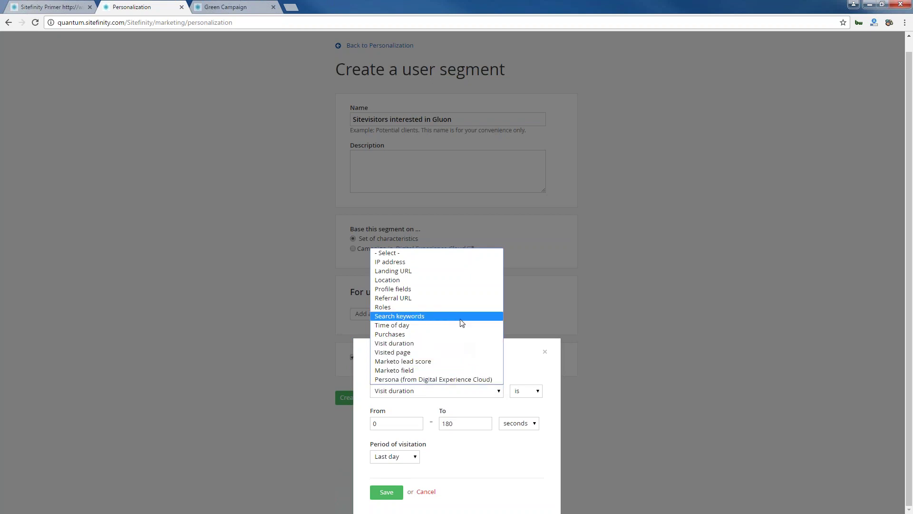
left_click(448, 343)
left_click(482, 391)
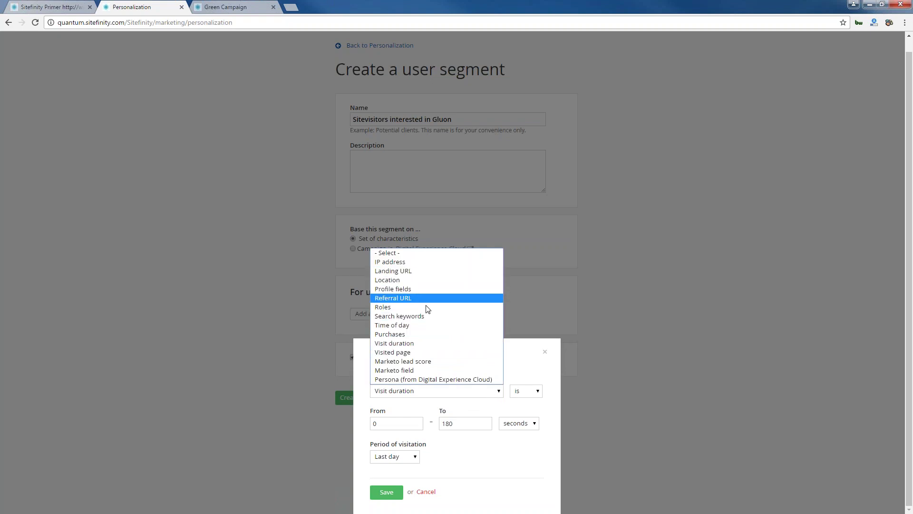
left_click(423, 353)
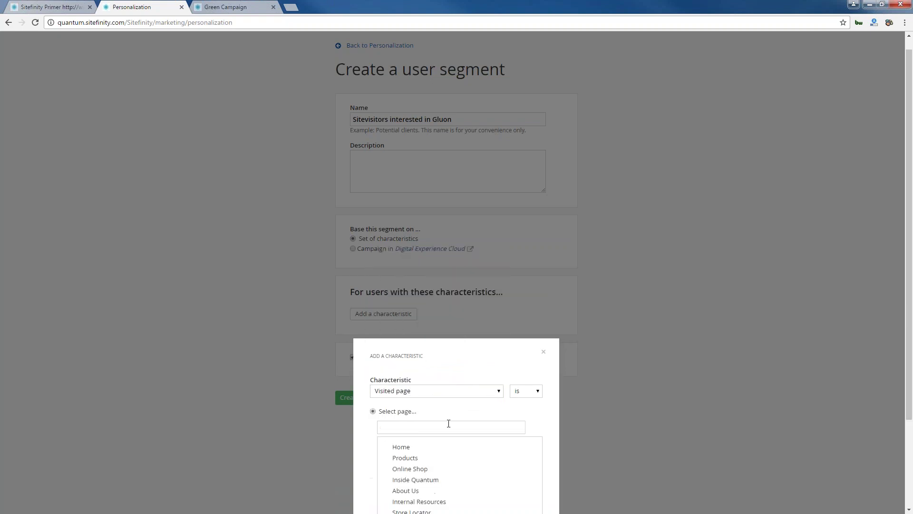
- Save a Visited page condition for Products > Notebooks > Gluon Ultra-portable Notebook, then start an AND characteristic
left_click(401, 346)
left_click(407, 358)
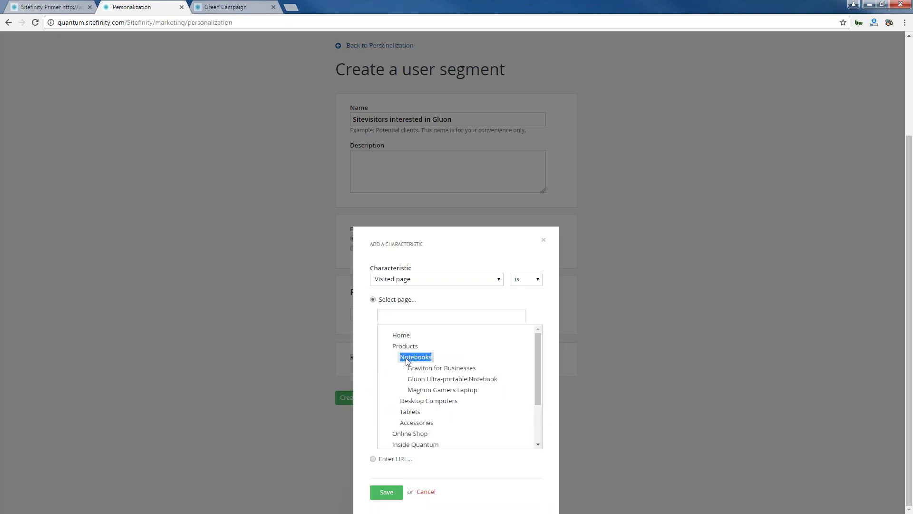
left_click(459, 380)
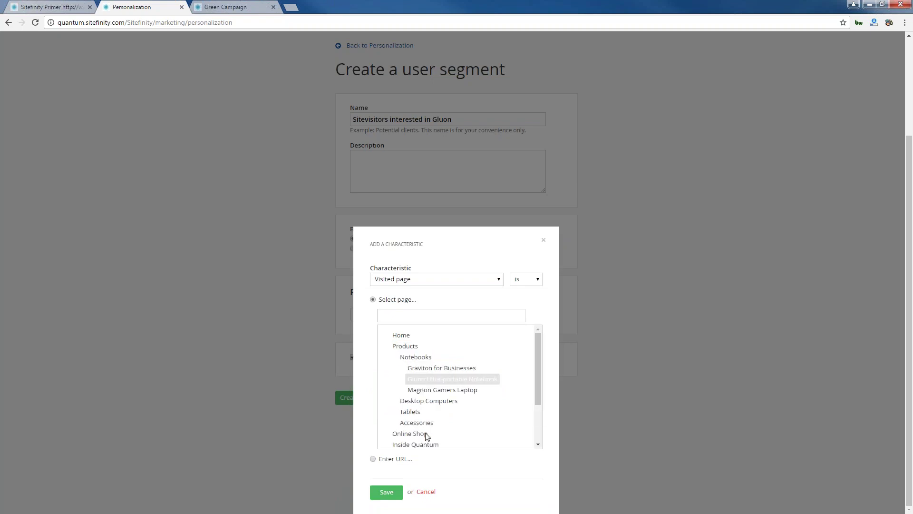
left_click(390, 493)
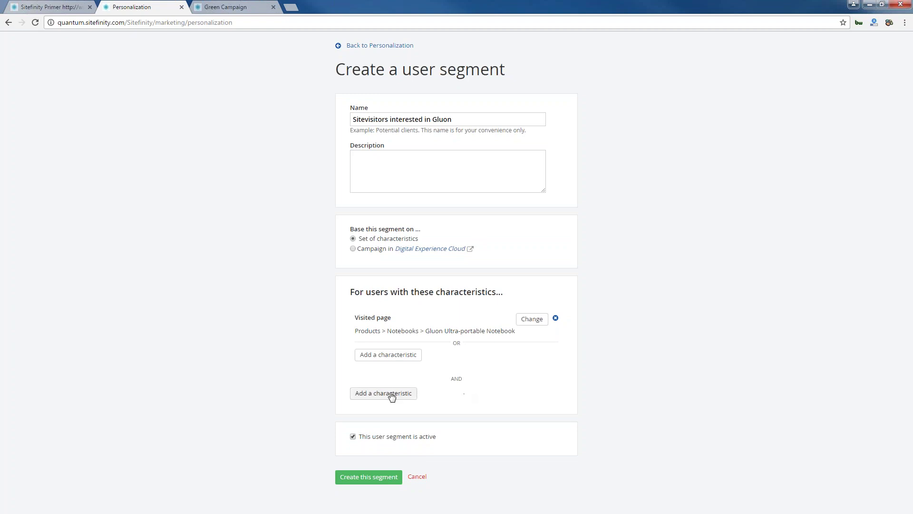
left_click(391, 394)
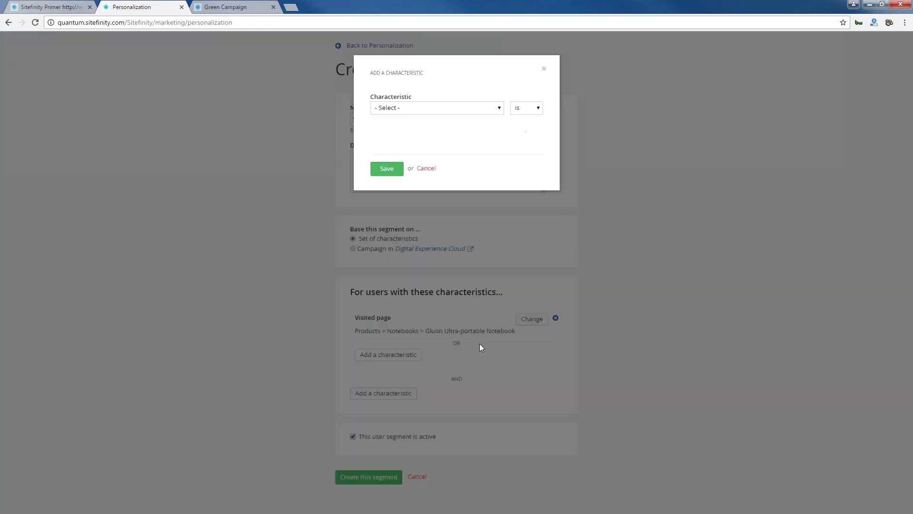
left_click(497, 109)
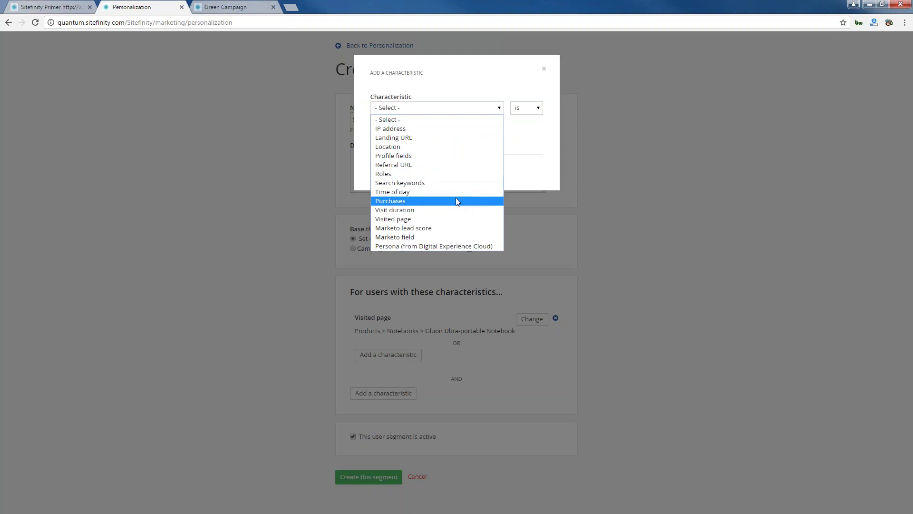
- Make the new characteristic Purchases 'is not', filtered by Type of products
left_click(456, 200)
left_click(528, 109)
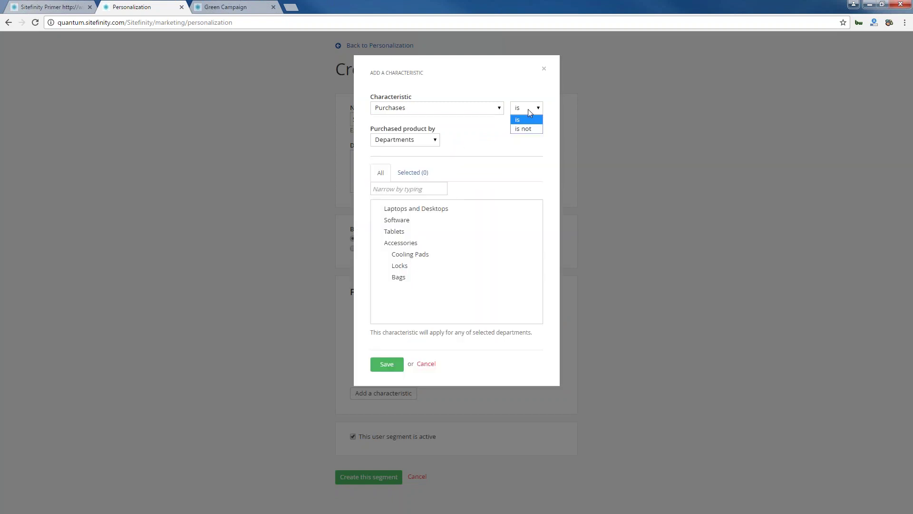
left_click(526, 128)
left_click(433, 141)
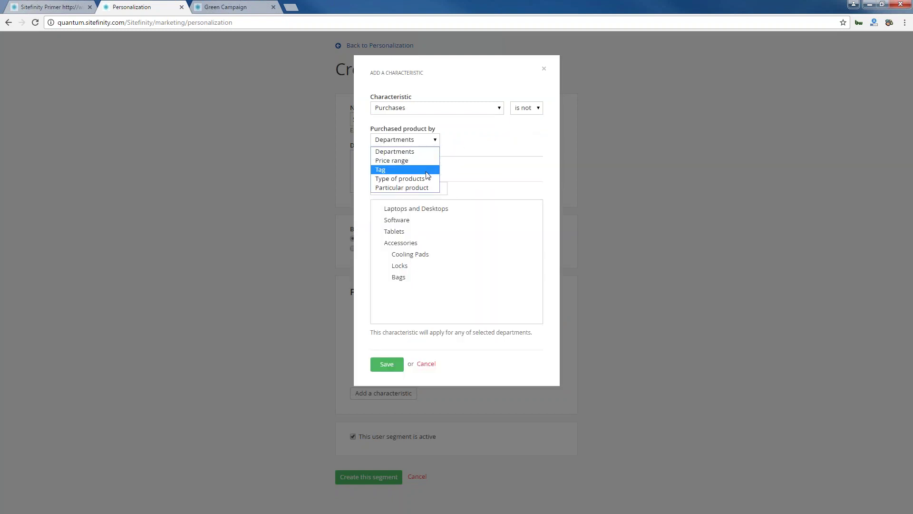
left_click(400, 178)
- Tick Software, General product, Tablet, Bag, Lock, Computer and Cooling pad, and save the condition
left_click(378, 166)
left_click(379, 181)
left_click(379, 194)
left_click(379, 221)
left_click(379, 235)
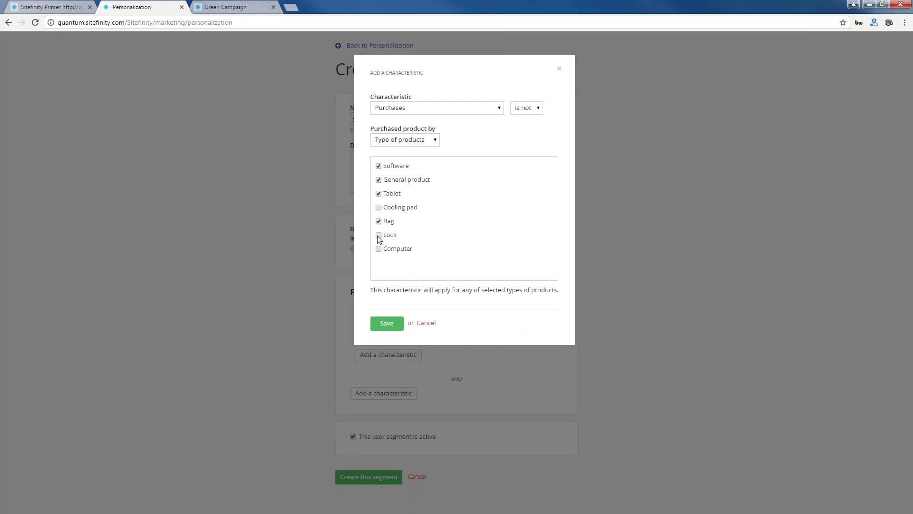
left_click(379, 248)
left_click(378, 207)
left_click(387, 324)
scroll(388, 328, "down", 2)
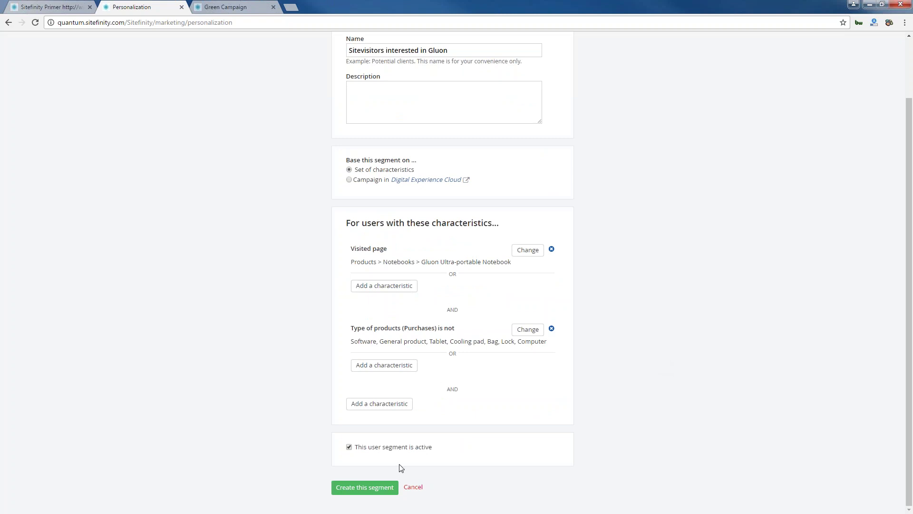
- Create the Gluon segment, then go to Pages and open the Home page in the editor
left_click(378, 489)
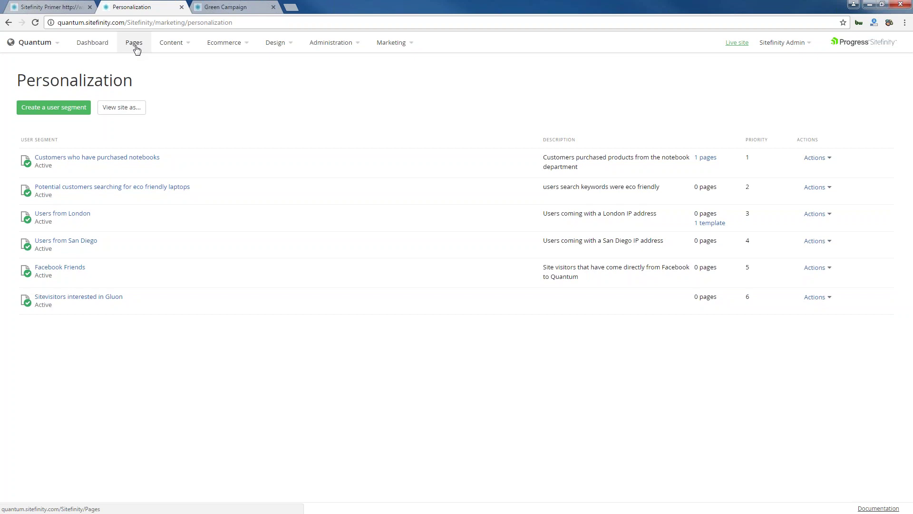
left_click(135, 45)
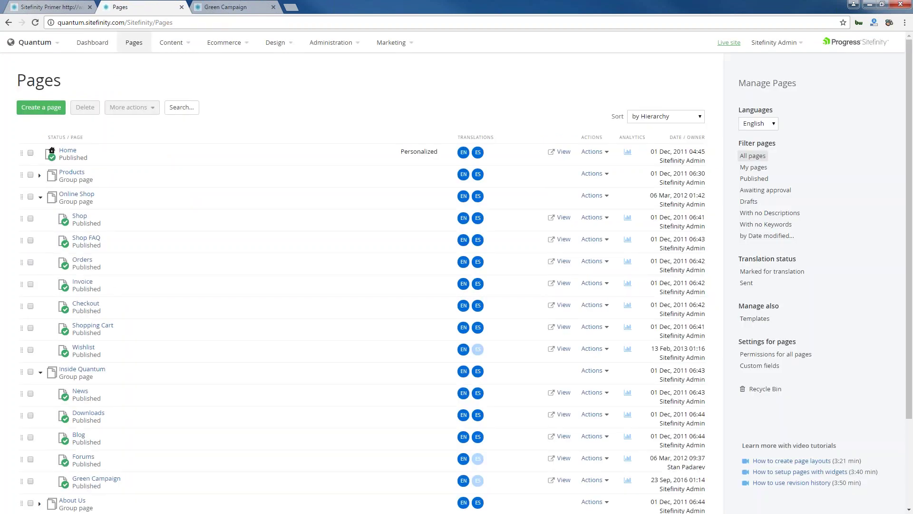
left_click(74, 153)
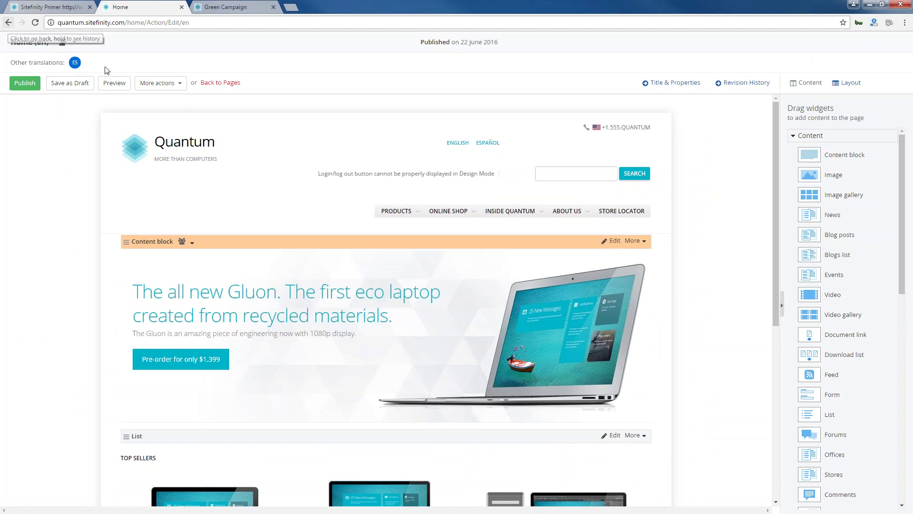
- Return from the Home editor to the Pages list and open the Home row's Actions menu
left_click(221, 83)
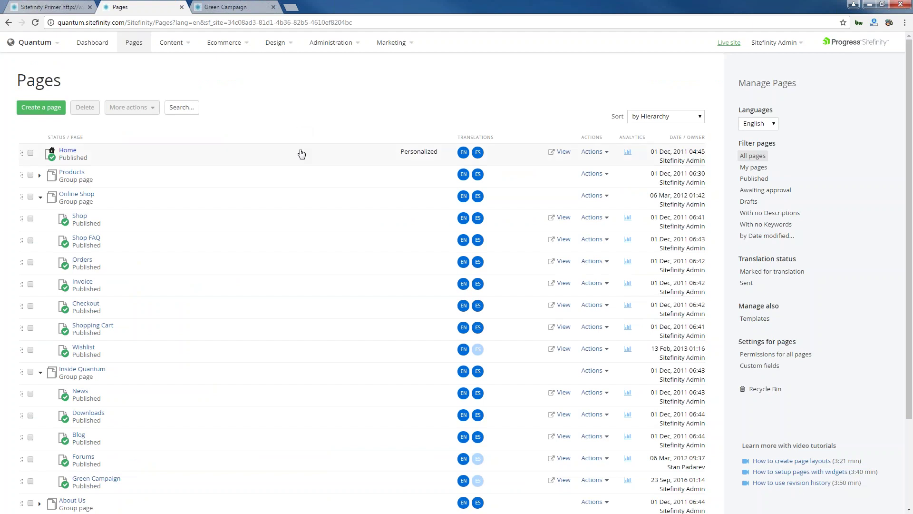
left_click(591, 152)
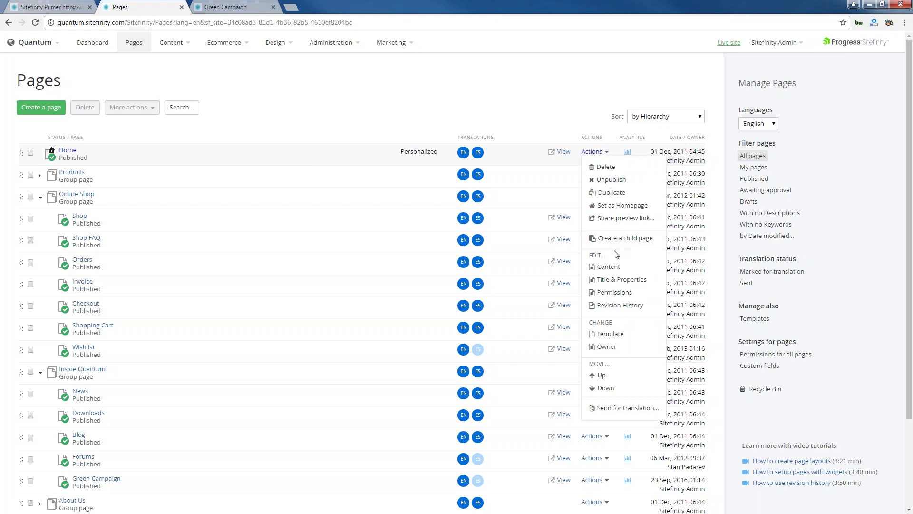
- Reopen Home, review its personalization options and the banner editor, then open the banner's More menu
left_click(69, 150)
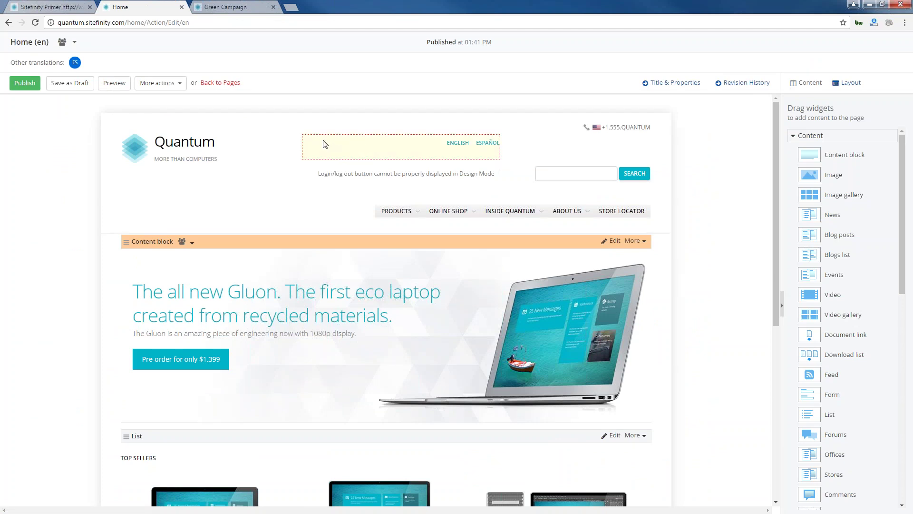
left_click(76, 42)
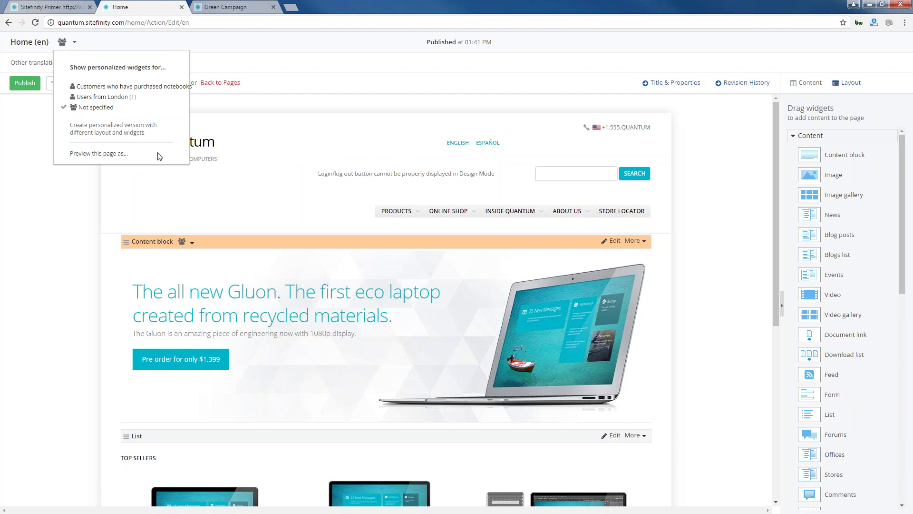
left_click(254, 198)
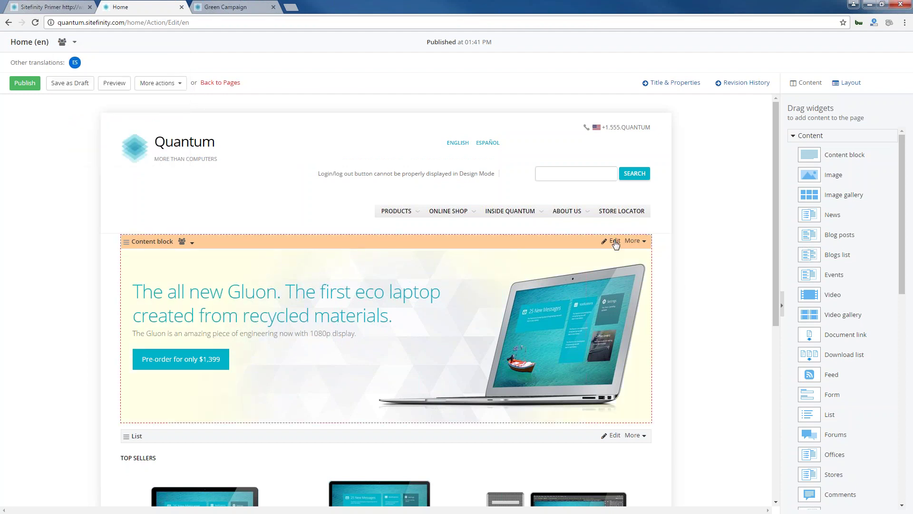
left_click(616, 241)
left_click(691, 66)
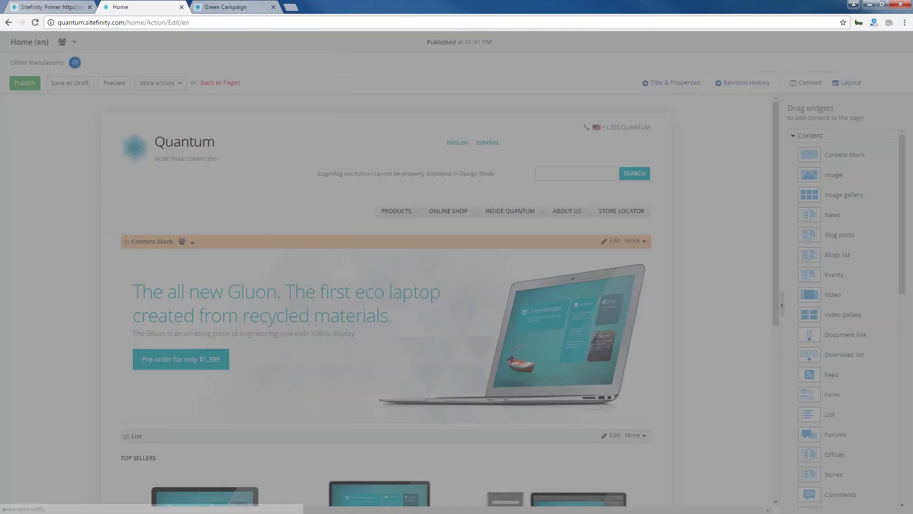
left_click(632, 241)
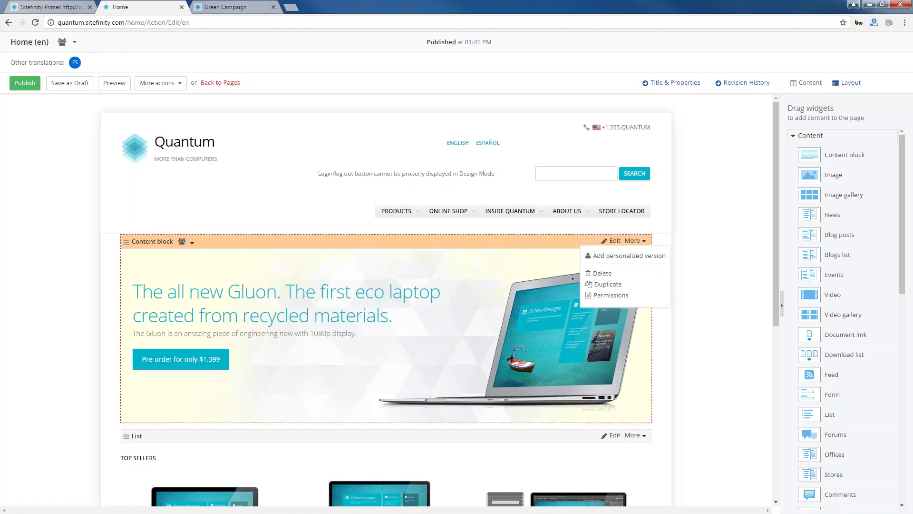
- Add a personalized banner version for the 'Sitevisitors interested in Gluon' segment
left_click(627, 257)
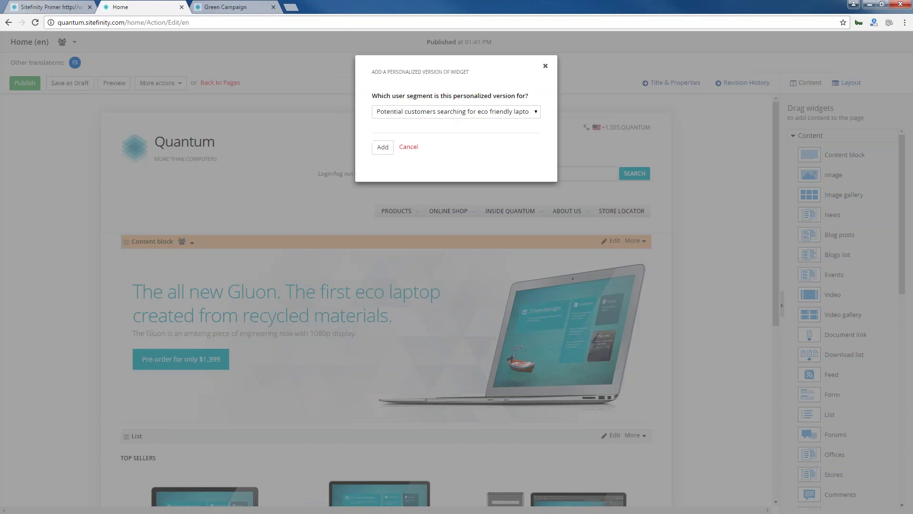
left_click(536, 112)
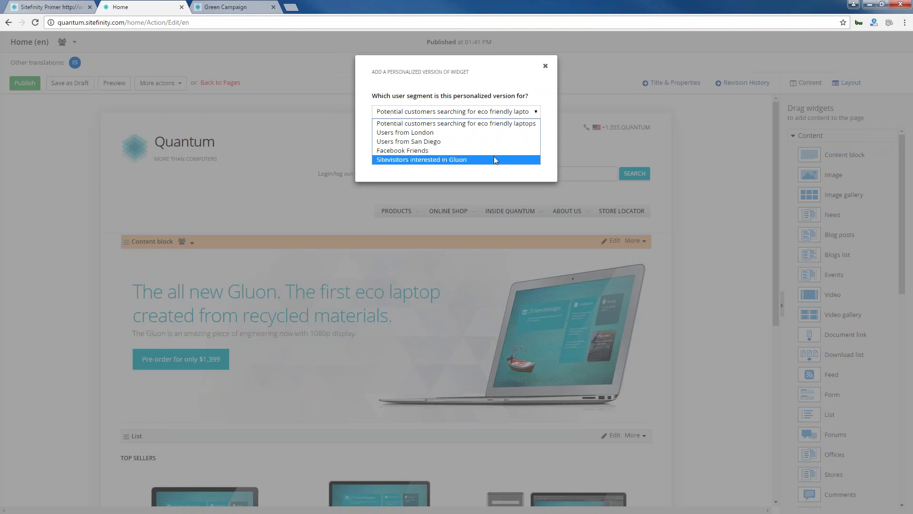
left_click(464, 160)
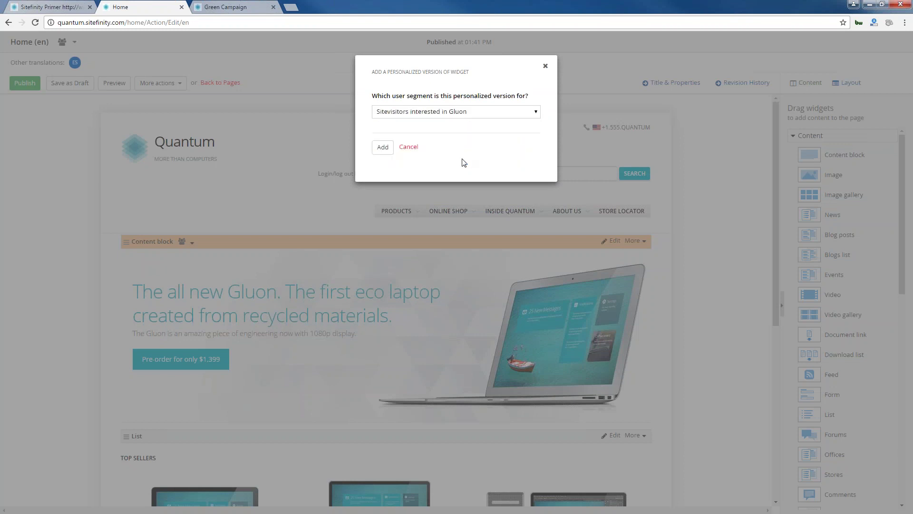
left_click(383, 147)
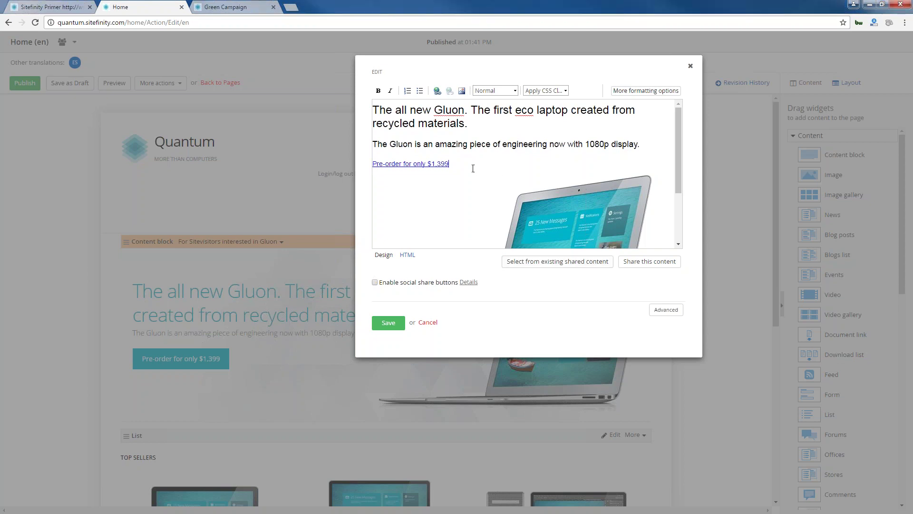
- Save the Gluon banner with its GL200 coupon-code line and publish the Home page
scroll(469, 157, "down", 3)
scroll(469, 157, "up", 1)
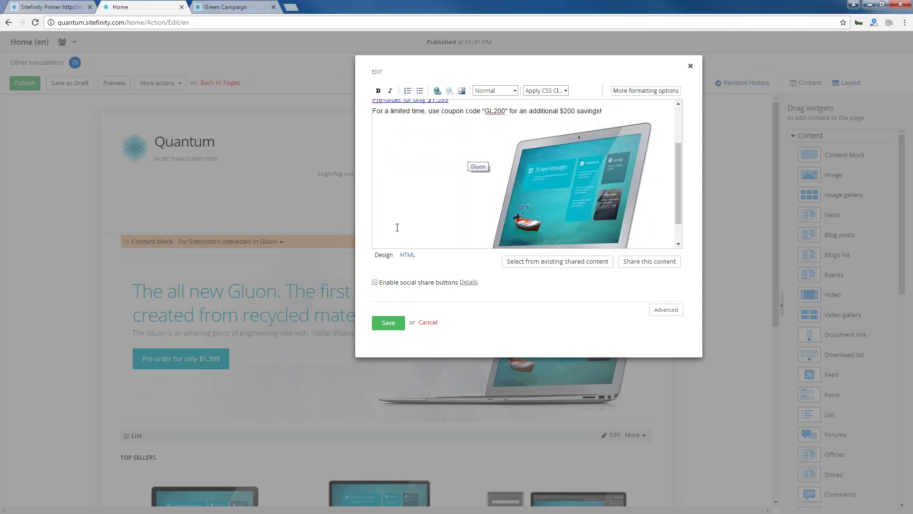
left_click(388, 322)
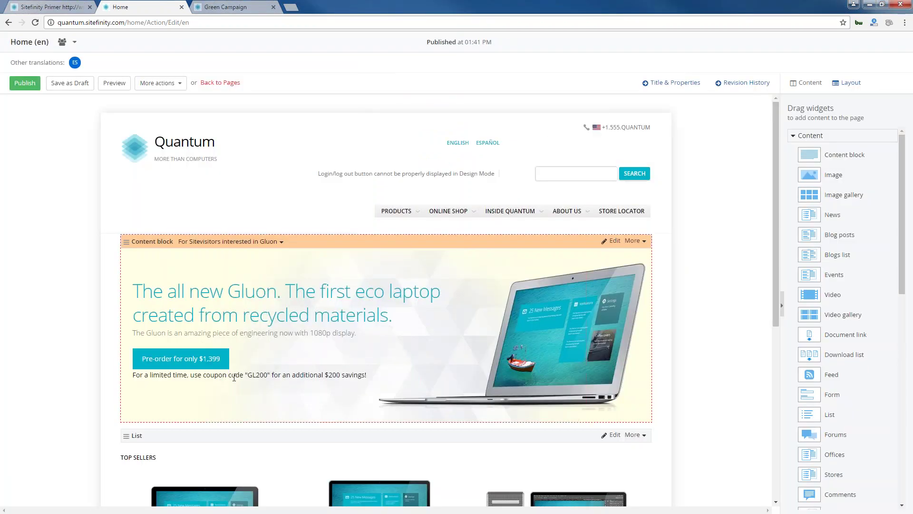
left_click_drag(234, 377, 282, 376)
left_click(79, 371)
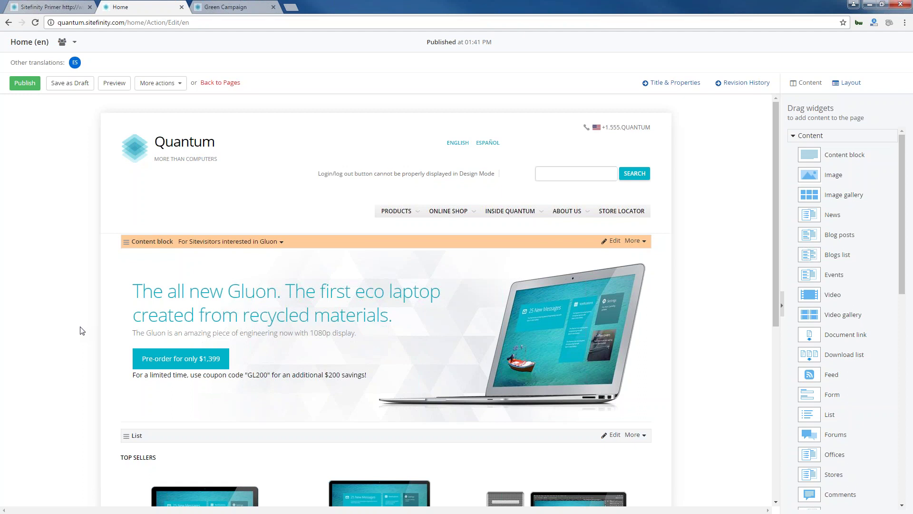
left_click(19, 87)
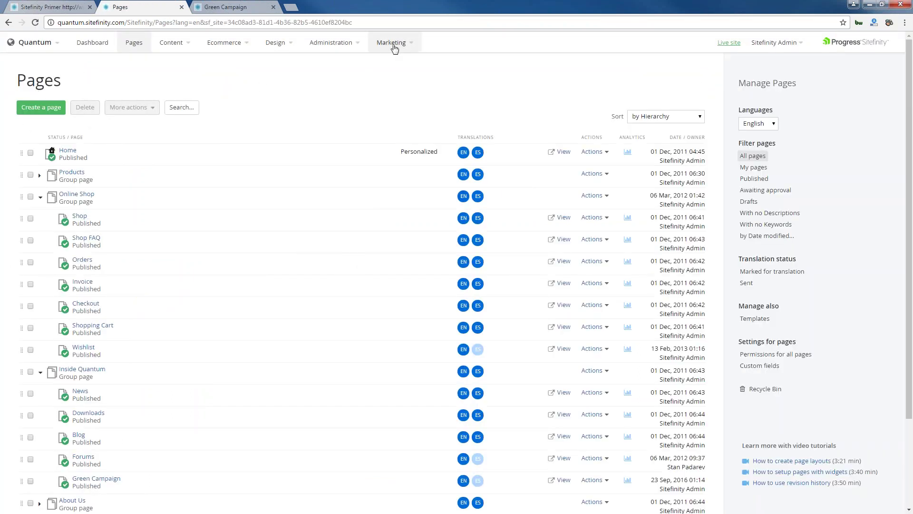
- Go to Marketing > Personalization and start 'View site as...' to preview the Quantum site
left_click(394, 48)
left_click(392, 89)
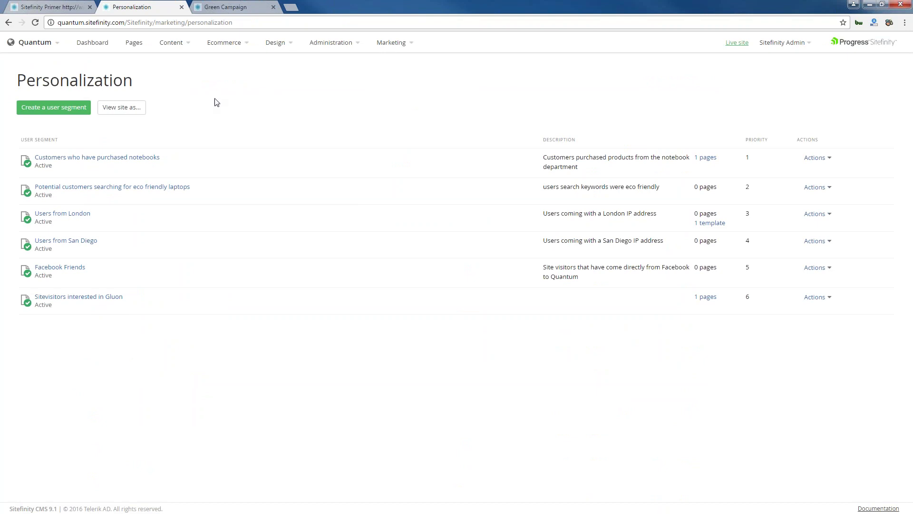
left_click(122, 108)
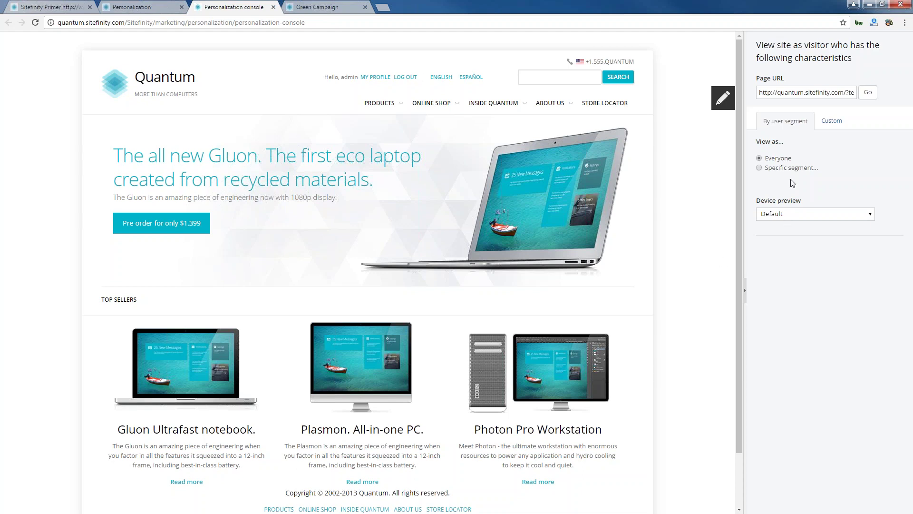
left_click(760, 168)
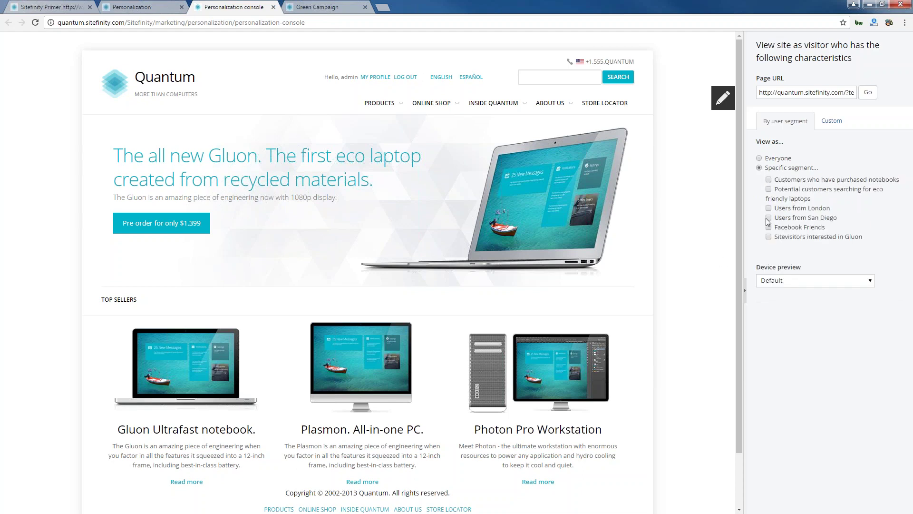
left_click(769, 237)
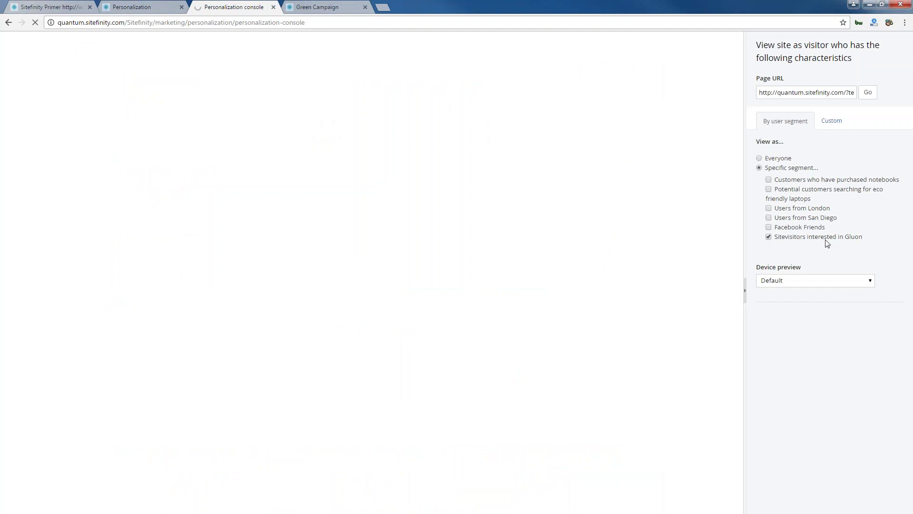
left_click_drag(200, 239, 323, 248)
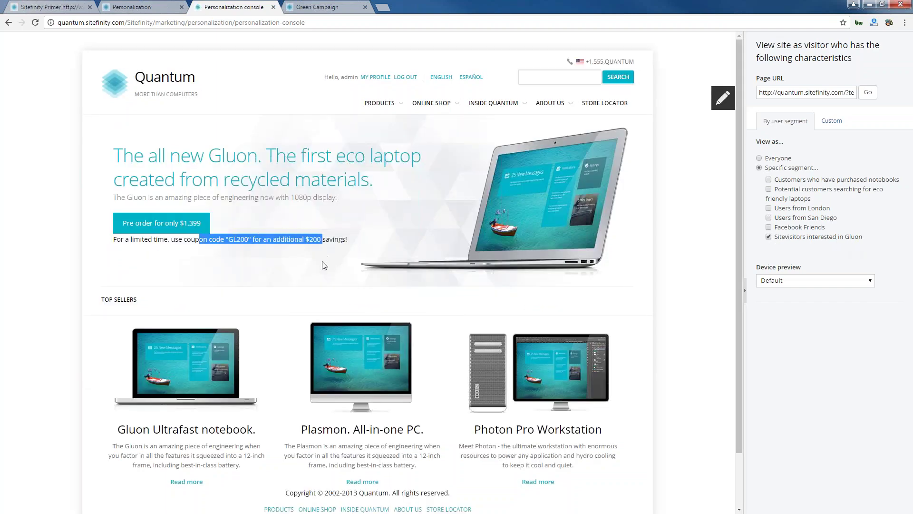
left_click(320, 264)
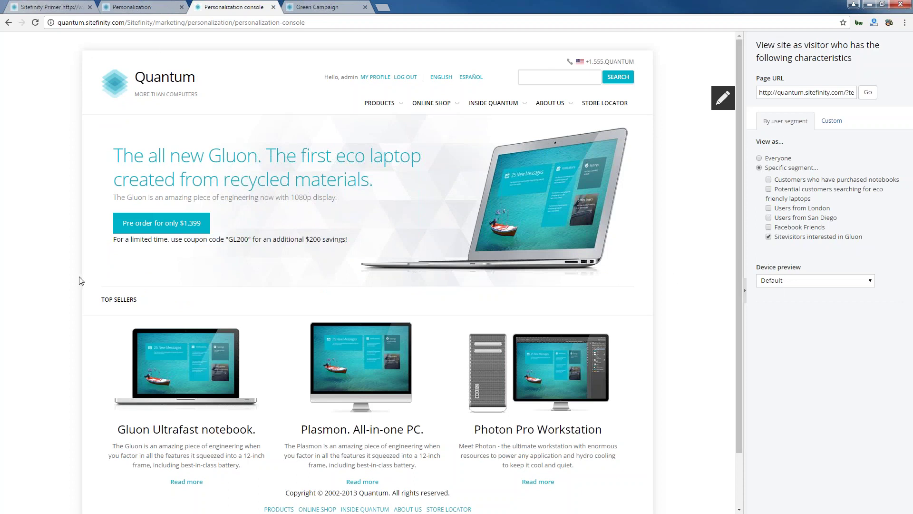
left_click(812, 281)
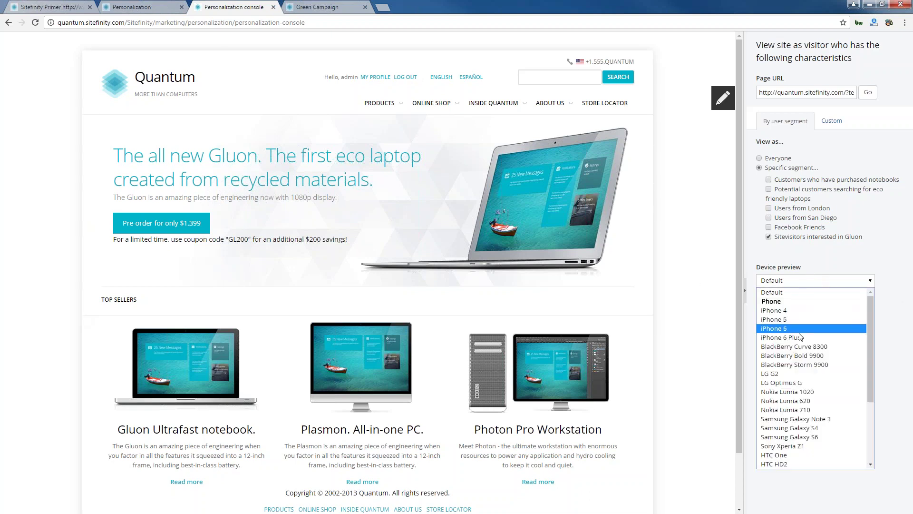
left_click(799, 337)
scroll(313, 263, "down", 2)
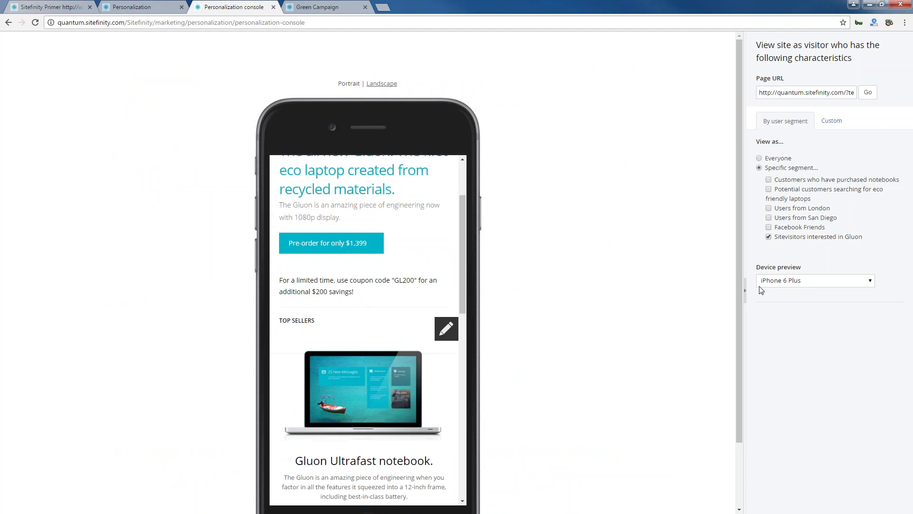
left_click(868, 283)
left_click(820, 292)
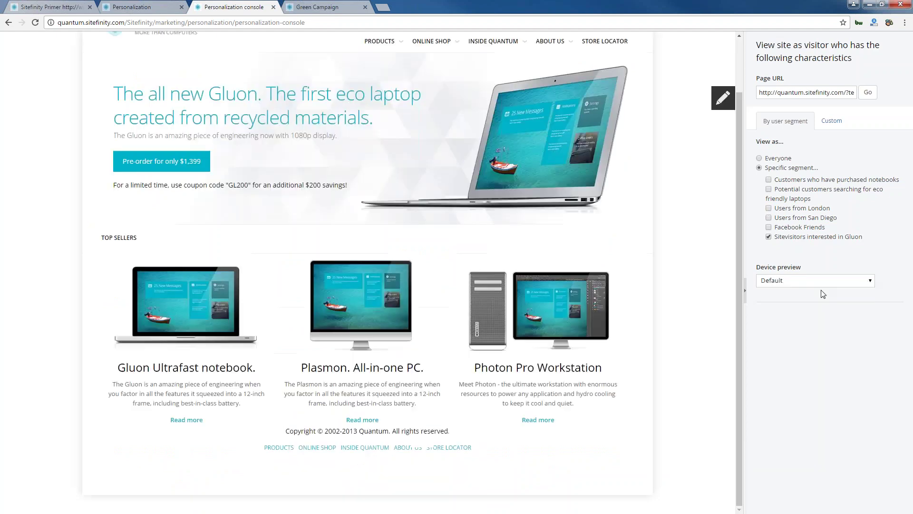
left_click(759, 159)
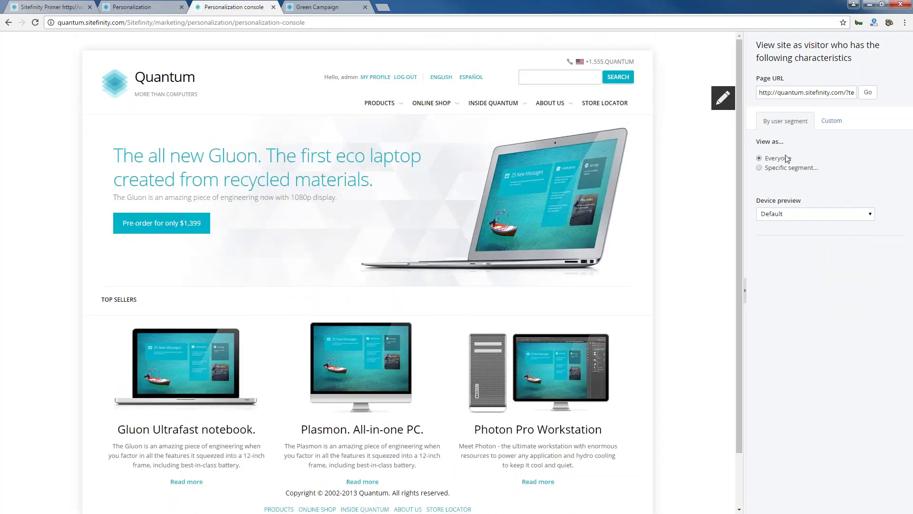
- Expand the IP address, Landing URL, Referral URL and Purchases custom characteristics, then view the Green Campaign page
left_click(831, 121)
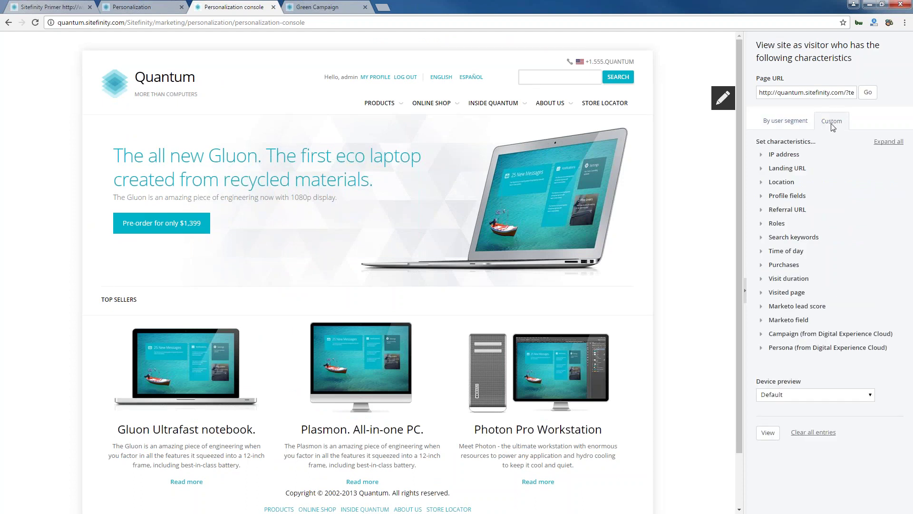
left_click(790, 155)
left_click(788, 170)
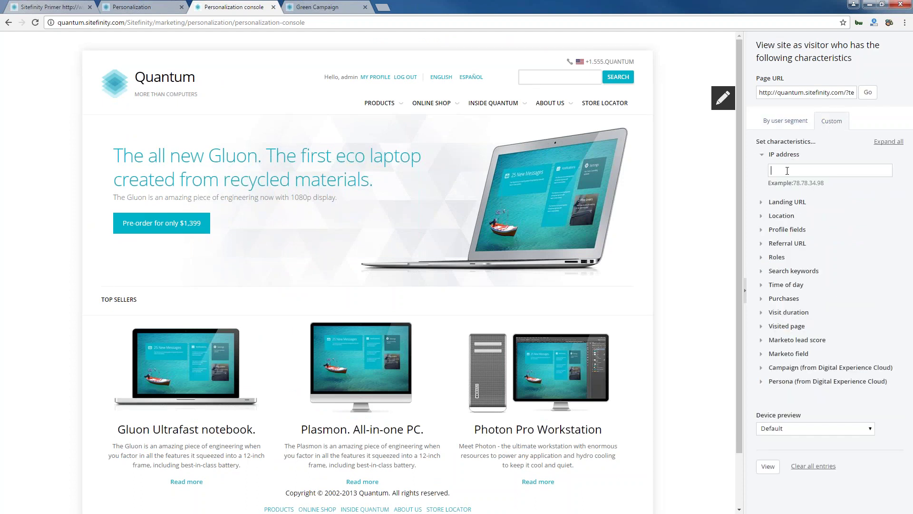
left_click(788, 202)
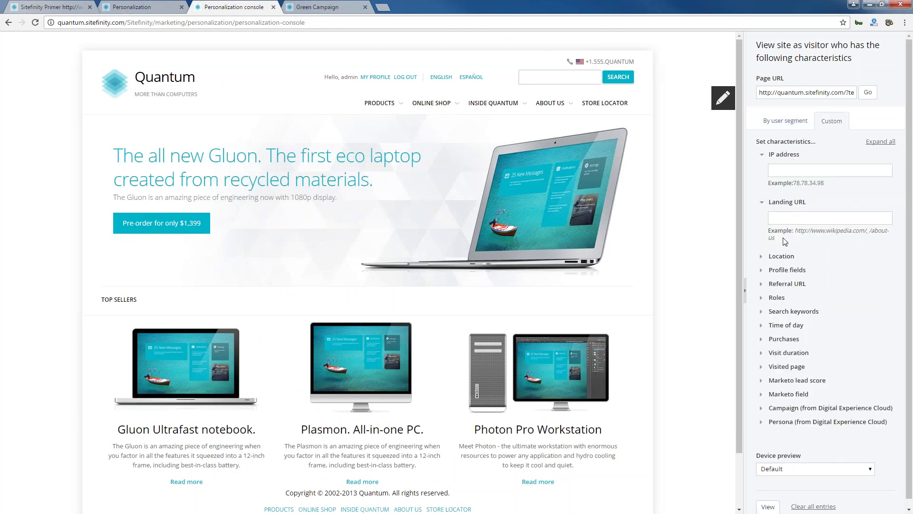
left_click(777, 284)
left_click(785, 373)
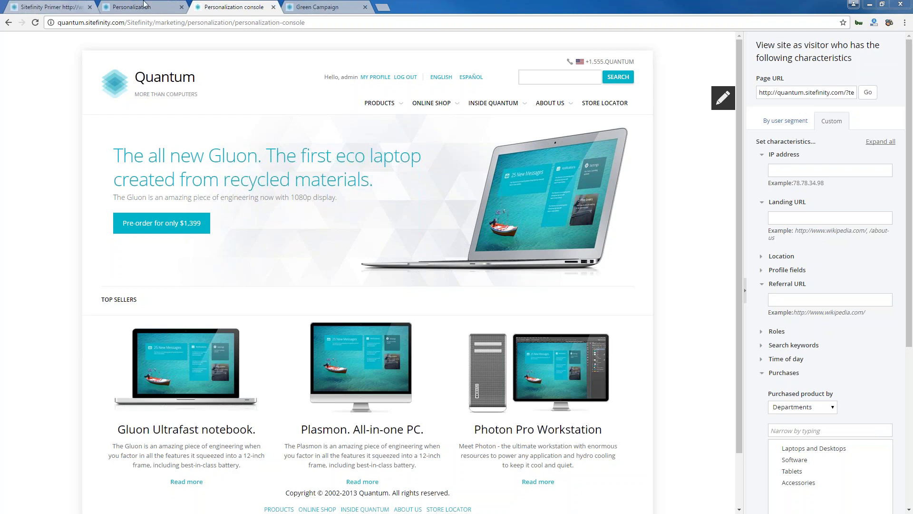
left_click(302, 7)
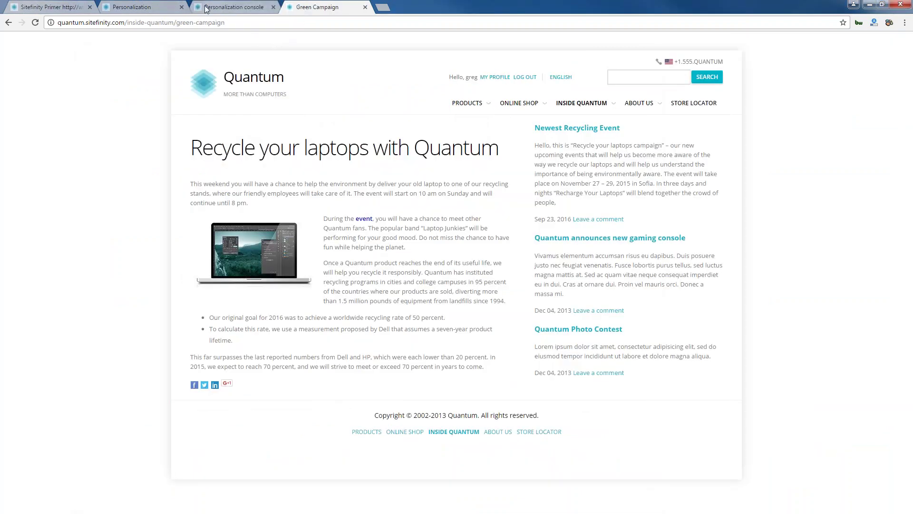
- Return to the user segments list, then open Administration > SharePoint's Connector for SharePoint page
left_click(160, 7)
mouse_move(316, 48)
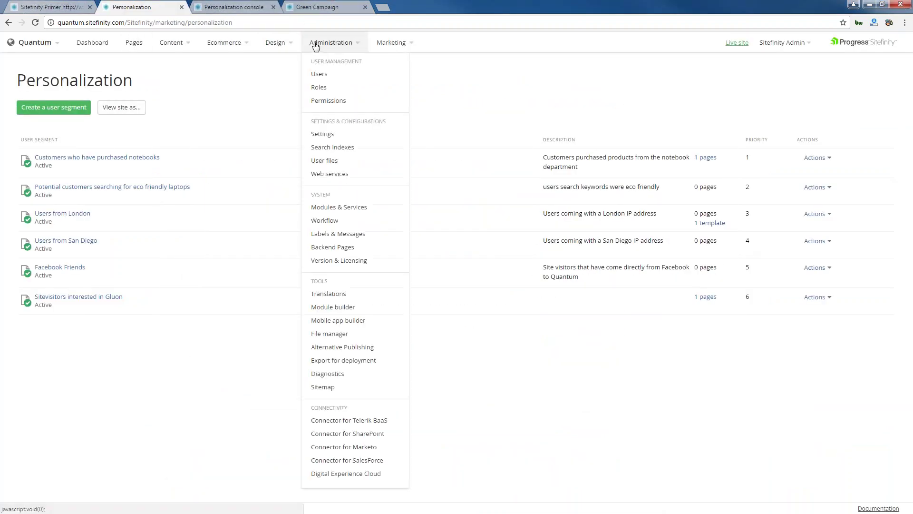
left_click(332, 433)
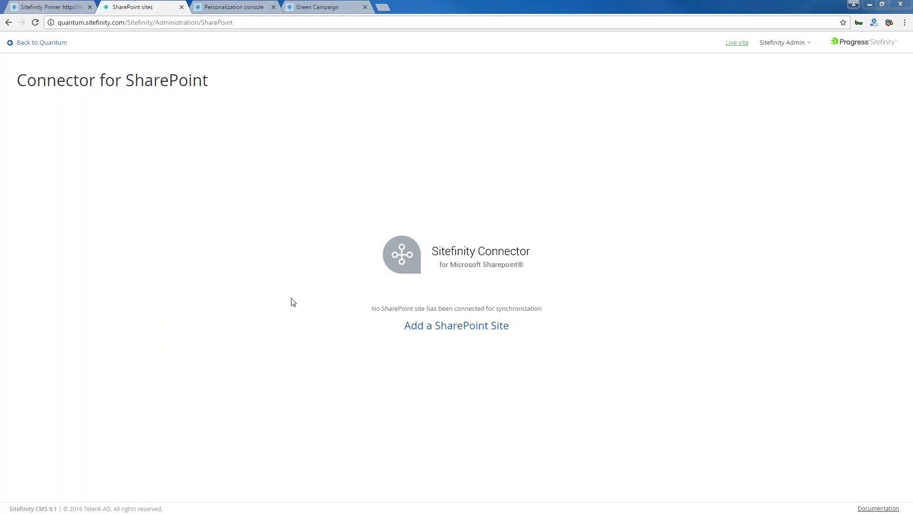
- Open the blank 'Add a SharePoint Site' connection form
left_click(418, 326)
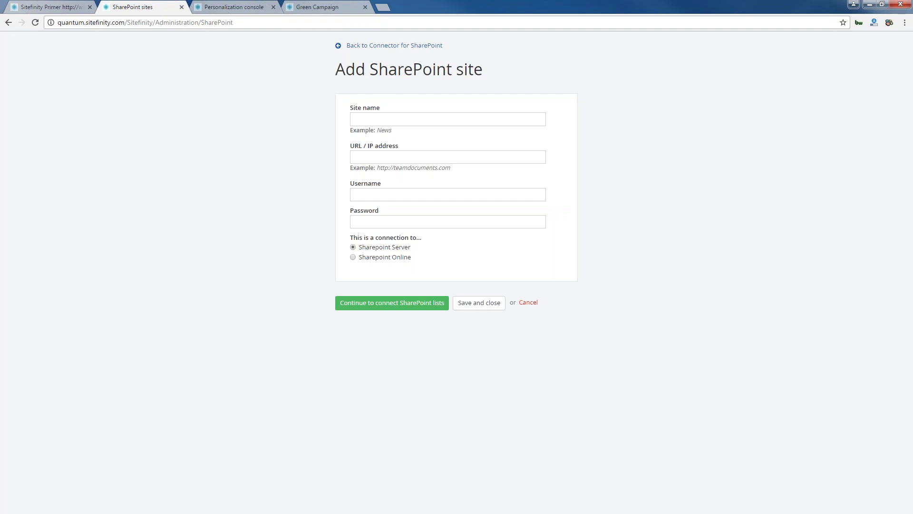
- Load sitefinity.com in a new Chrome tab and open its Editions page
left_click(386, 13)
type("site")
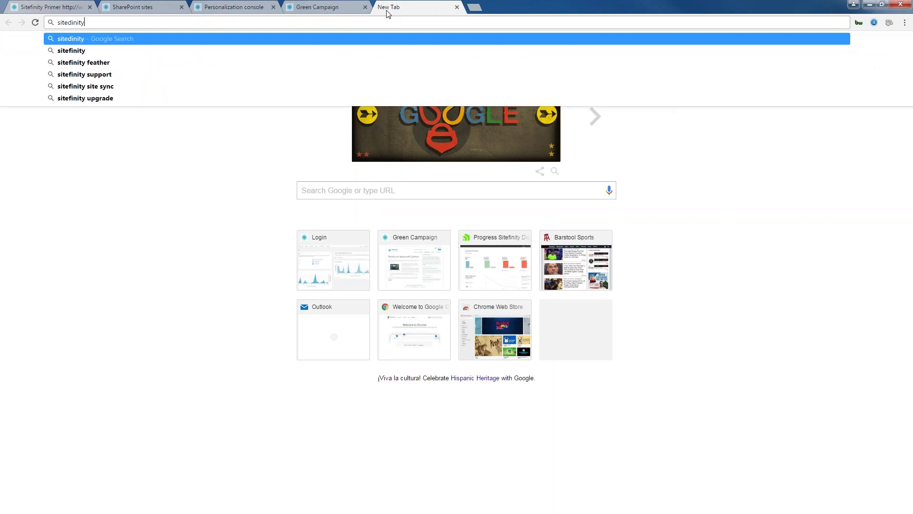
type("di")
key("BackSpace")
key("BackSpace")
type("fini")
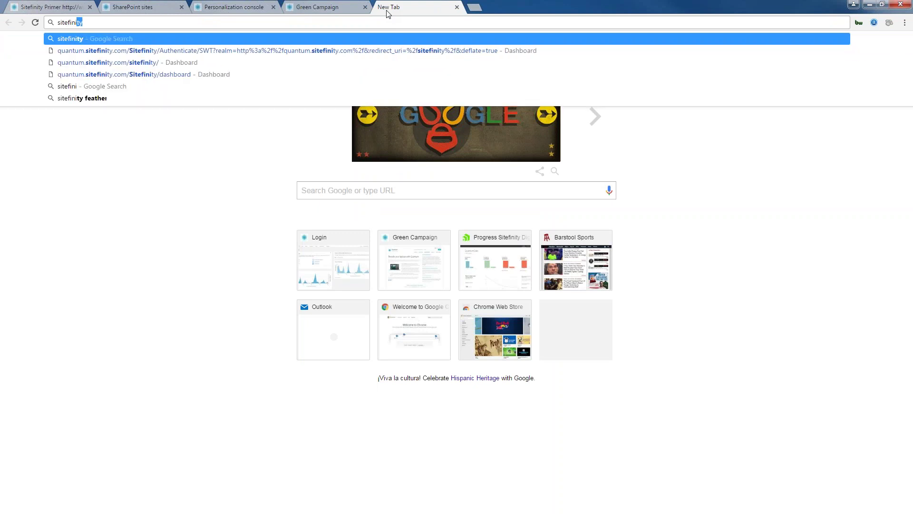
type("ty.com")
key("Return")
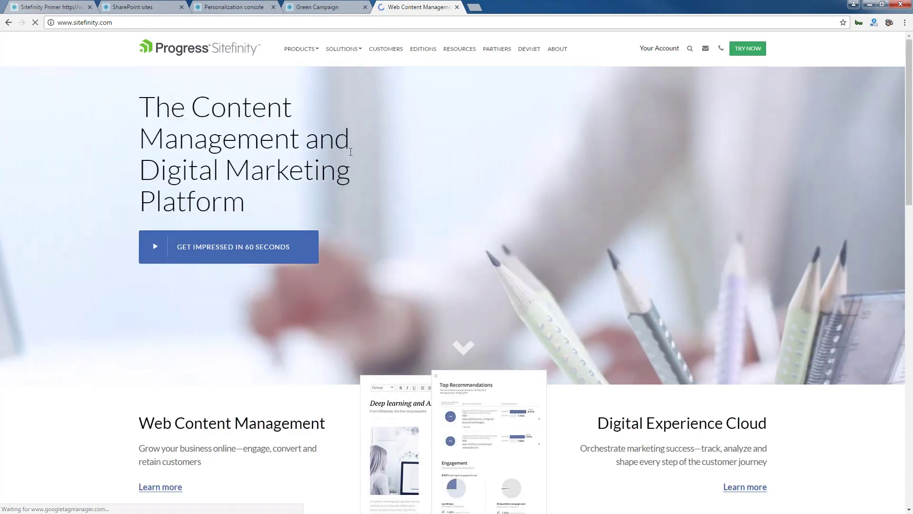
left_click(422, 49)
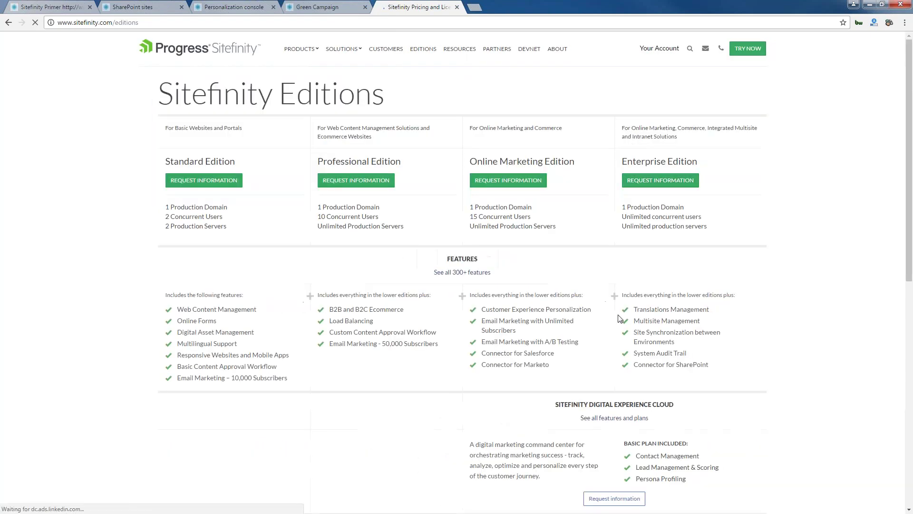
- Scroll to Support Included and follow 'See all support details and options'
scroll(618, 319, "down", 5)
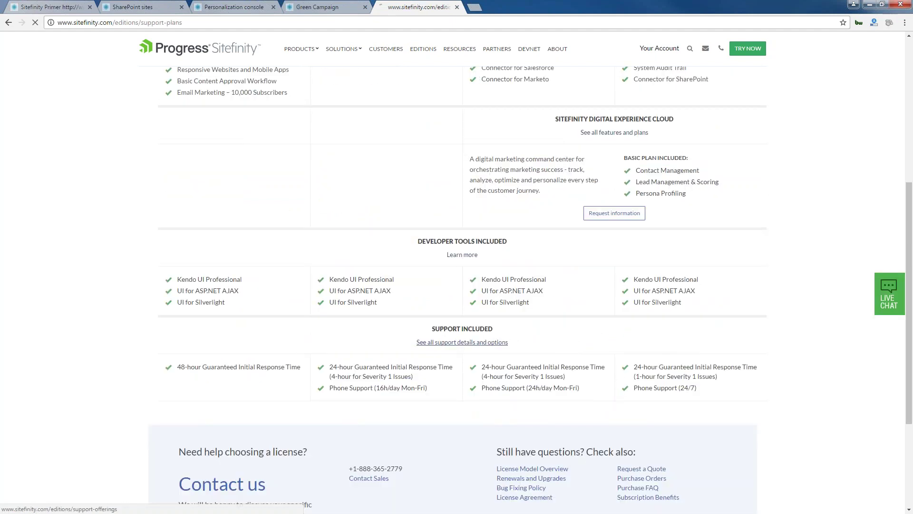
left_click(457, 343)
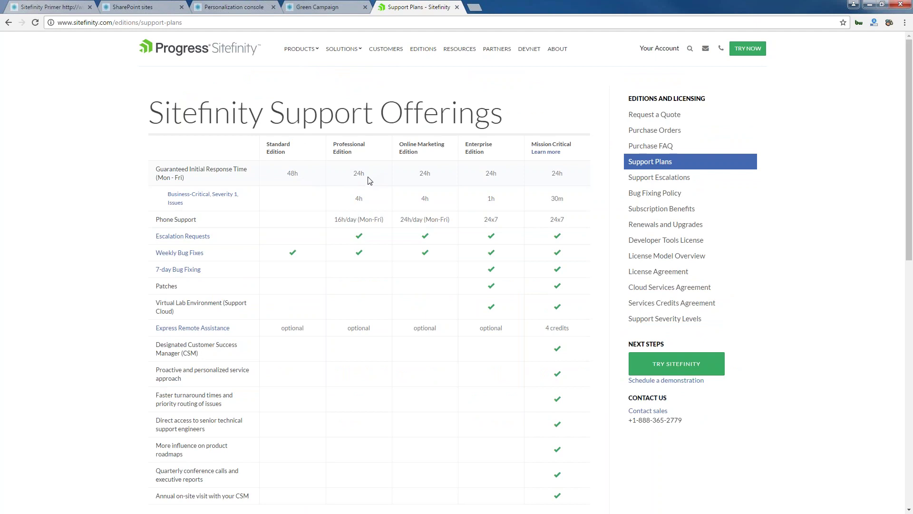
left_click_drag(336, 219, 386, 221)
left_click(616, 214)
left_click_drag(292, 154, 268, 144)
left_click_drag(486, 155, 467, 141)
left_click(523, 145)
left_click_drag(294, 157, 260, 144)
left_click(294, 158)
left_click_drag(498, 156, 400, 143)
left_click(494, 158)
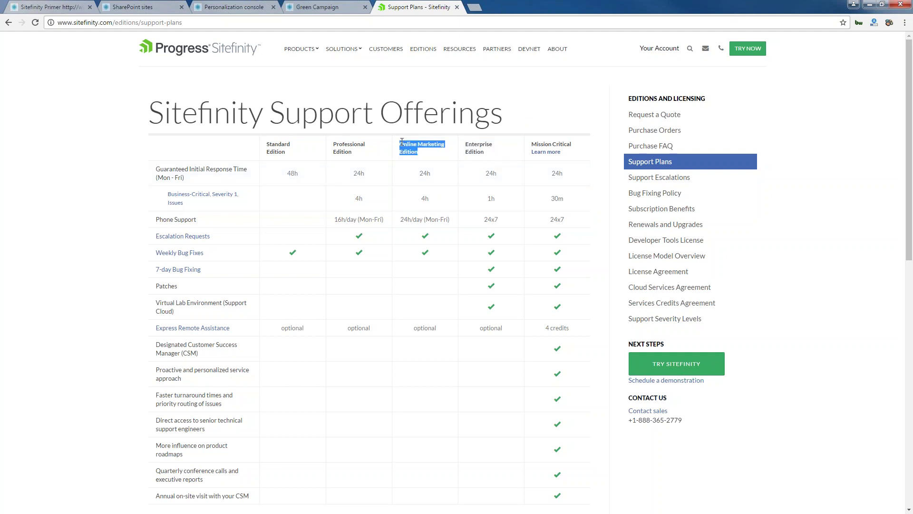
left_click(521, 111)
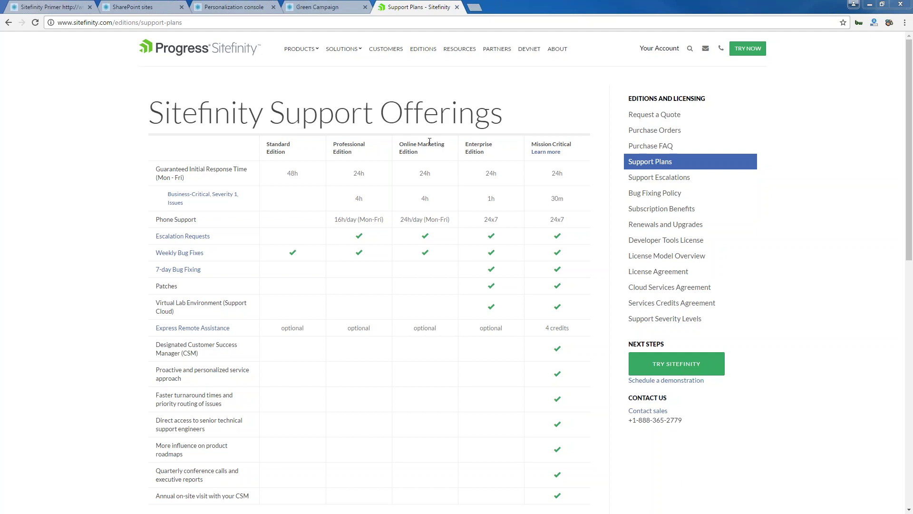
left_click_drag(420, 151, 333, 146)
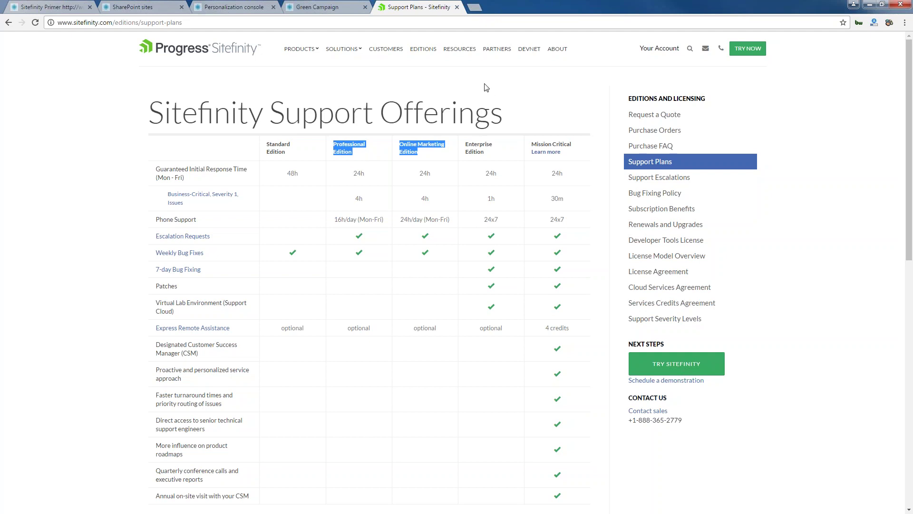
left_click_drag(287, 152, 276, 144)
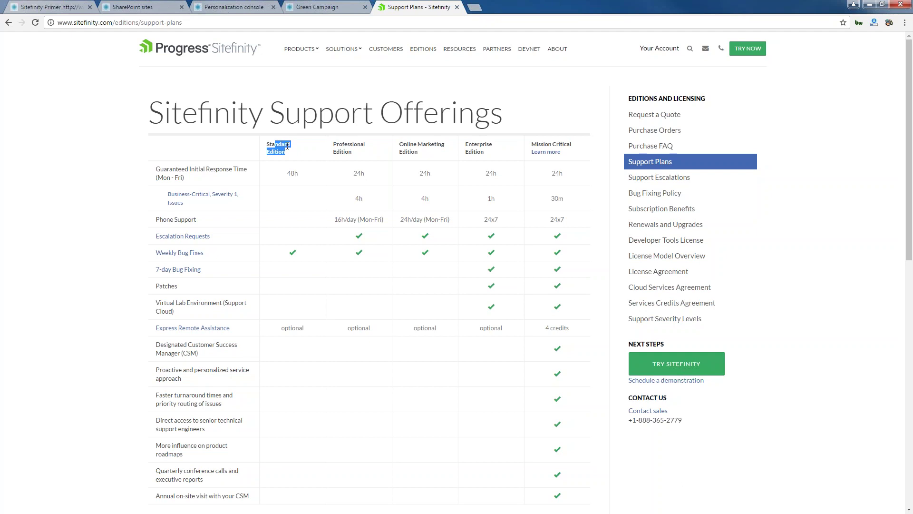
left_click(297, 151)
left_click_drag(289, 156, 266, 142)
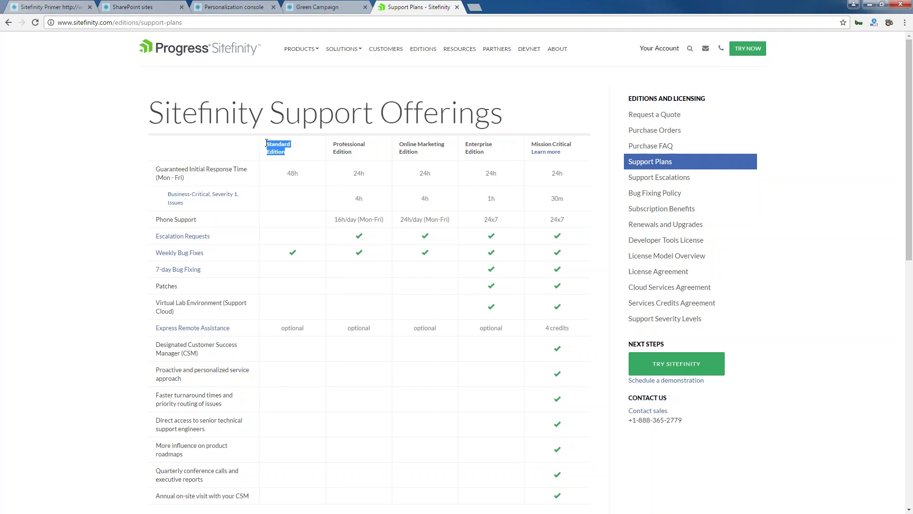
left_click(109, 152)
left_click_drag(428, 155, 332, 143)
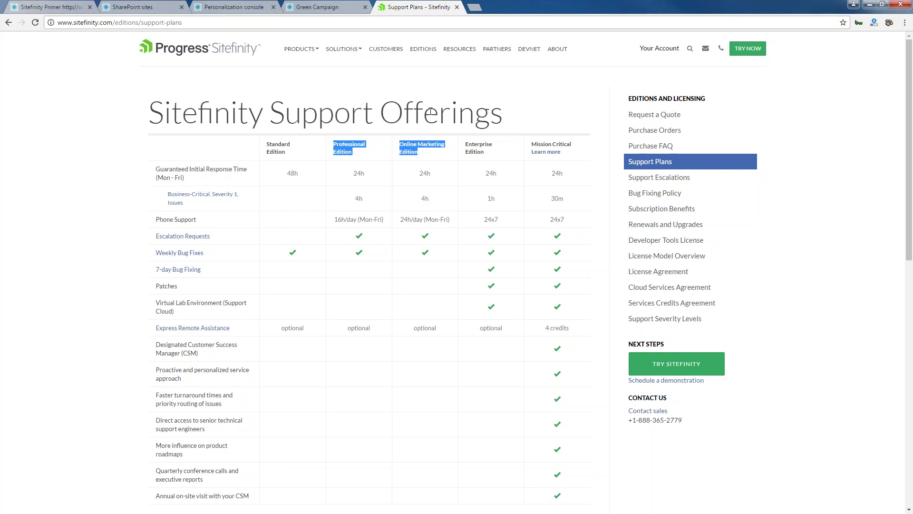
left_click_drag(485, 152, 463, 139)
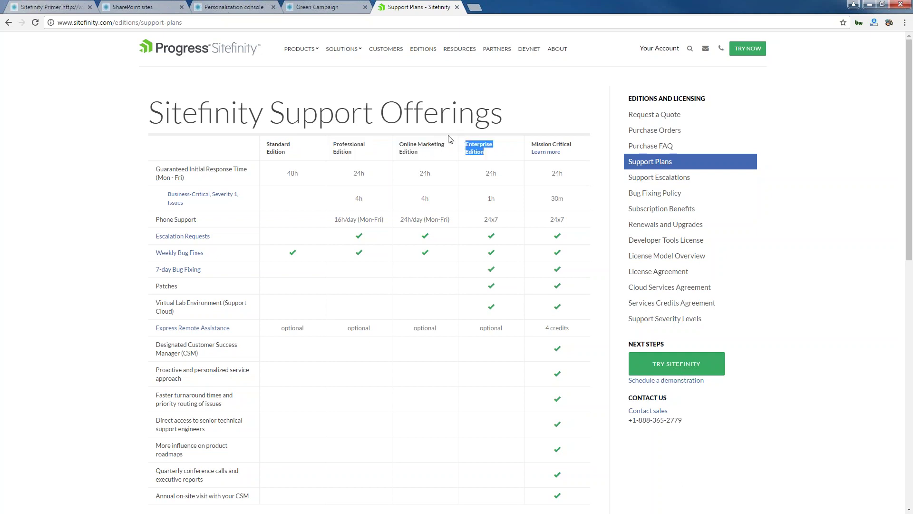
key("alt+Tab")
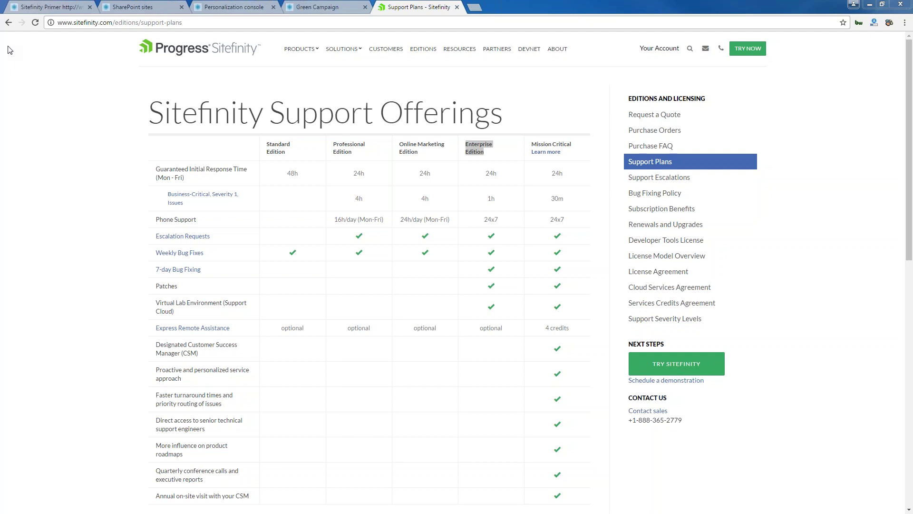
left_click(546, 151)
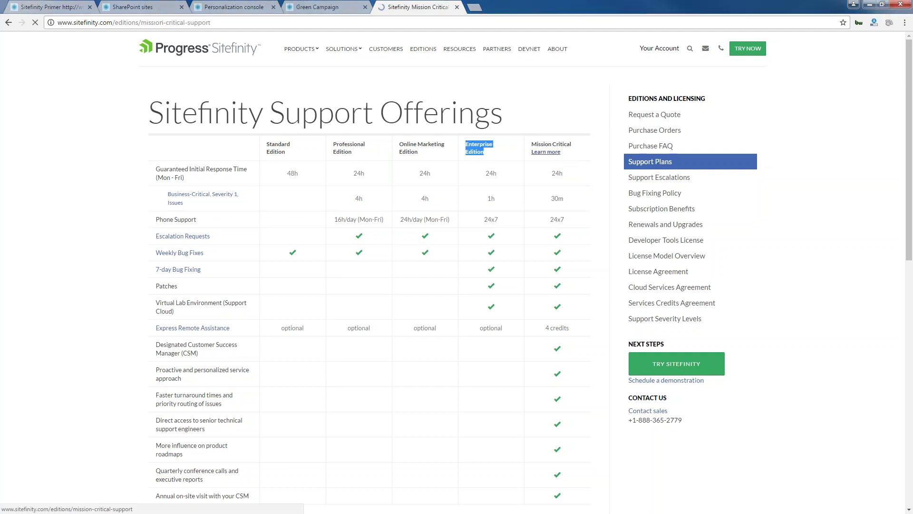
scroll(547, 167, "down", 9)
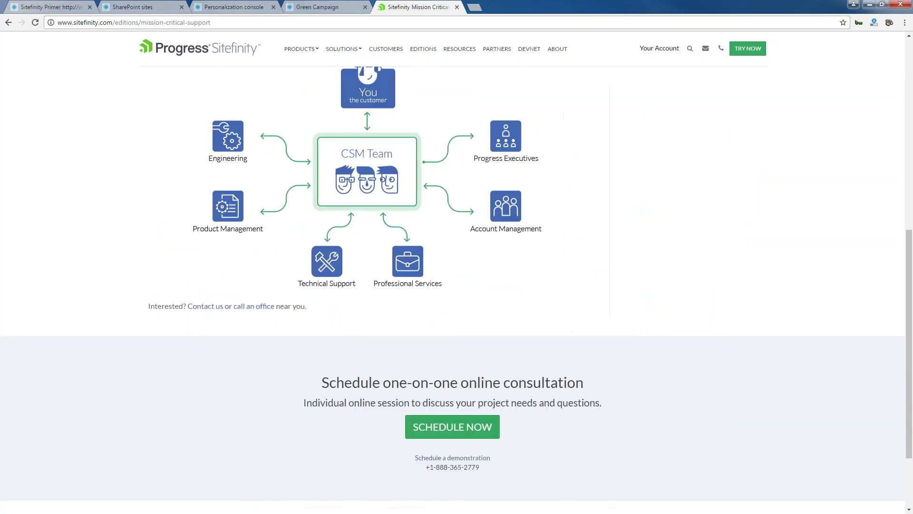
scroll(546, 168, "up", 9)
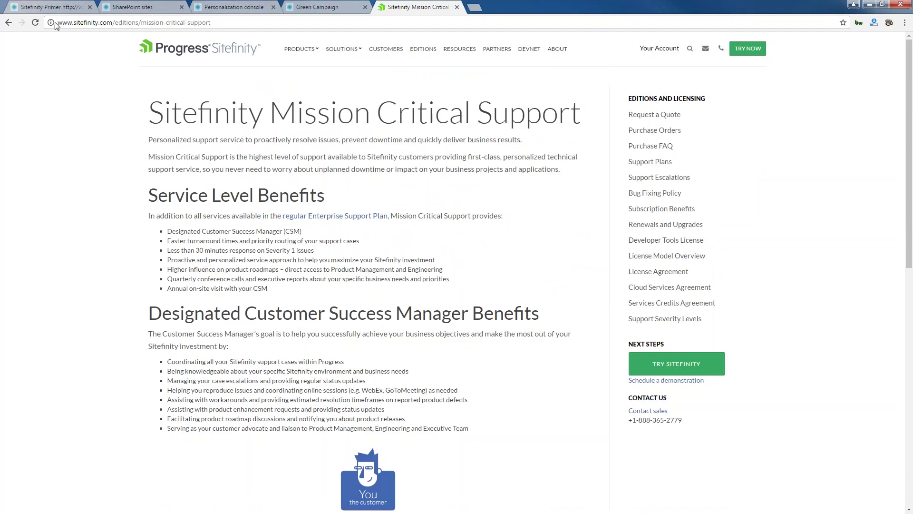
left_click(8, 22)
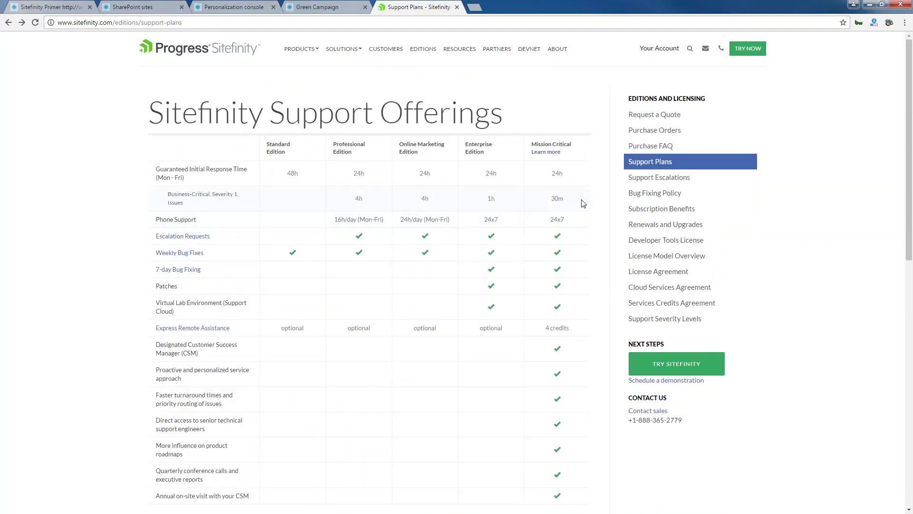
left_click_drag(577, 144, 452, 143)
left_click(504, 146)
left_click_drag(576, 202, 547, 208)
left_click(546, 209)
scroll(576, 202, "down", 3)
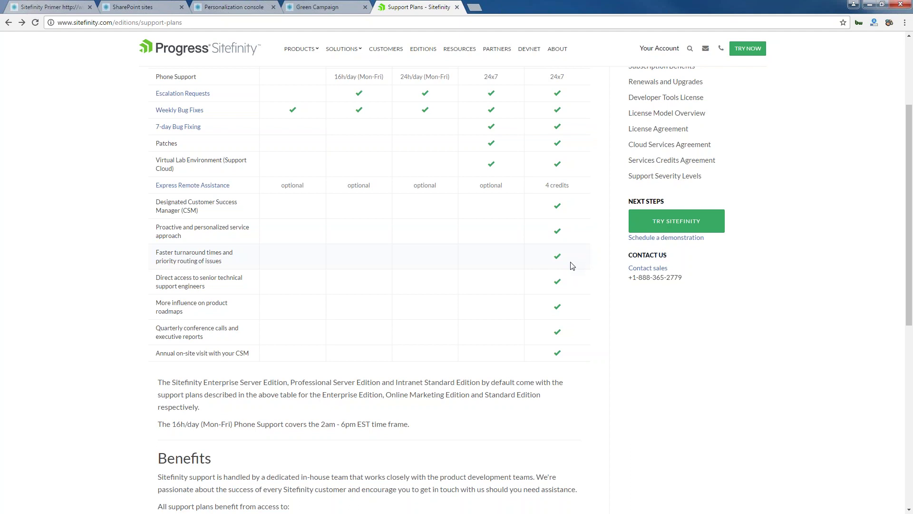
scroll(572, 265, "up", 2)
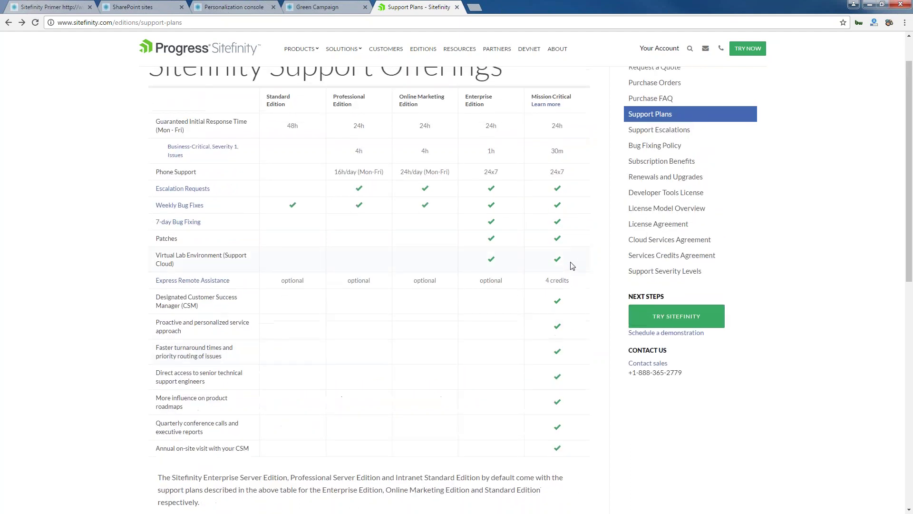